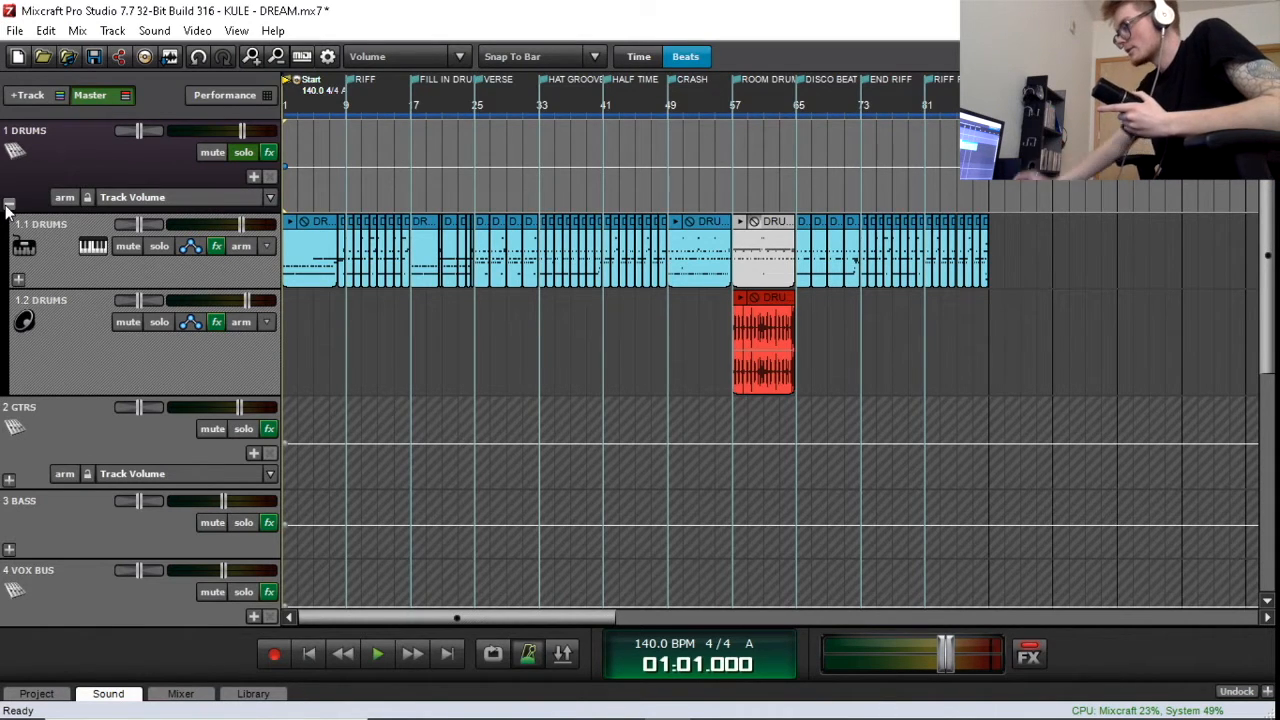
Step: Open the Kontakt 5 instrument of the 1.1 DRUMS track and bring up its kit selection view
click(92, 247)
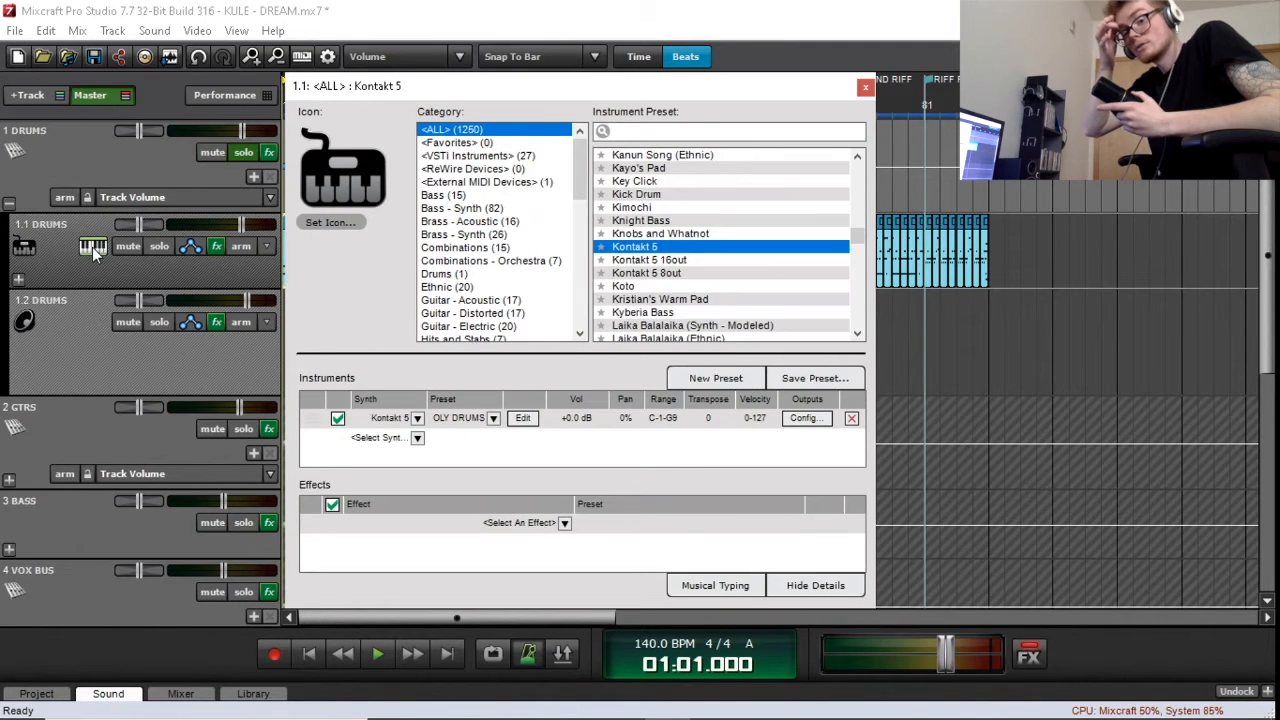
click(522, 418)
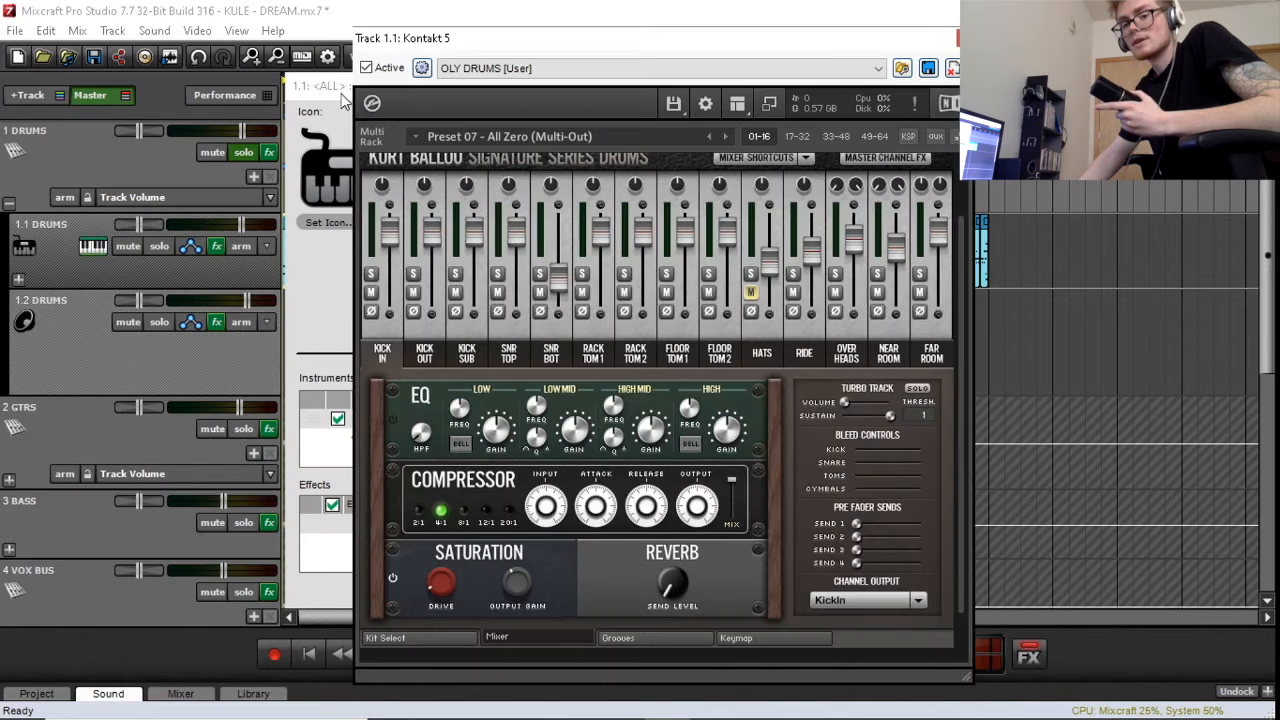
click(336, 103)
click(865, 89)
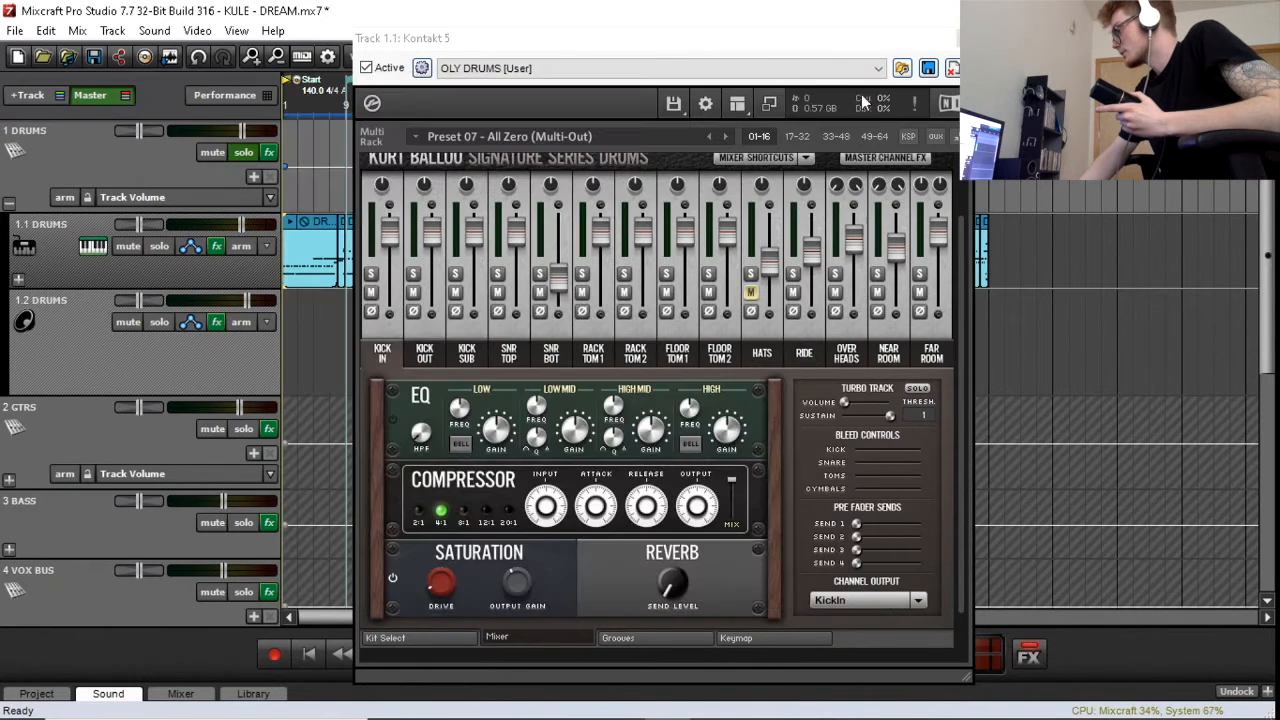
click(455, 632)
scroll(545, 330, up, 2)
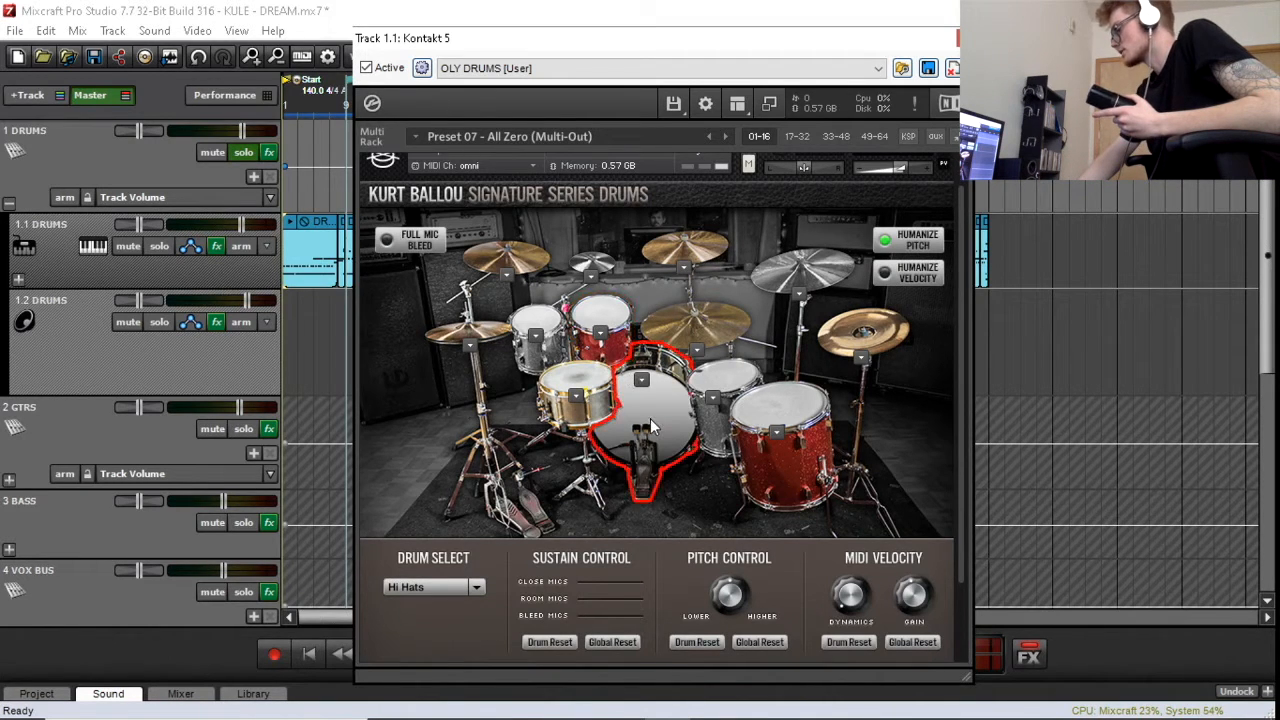
Step: Audition the kit's snare, rack tom, Floor Tom 2 and cymbals, then close the Kontakt 5 window
click(597, 393)
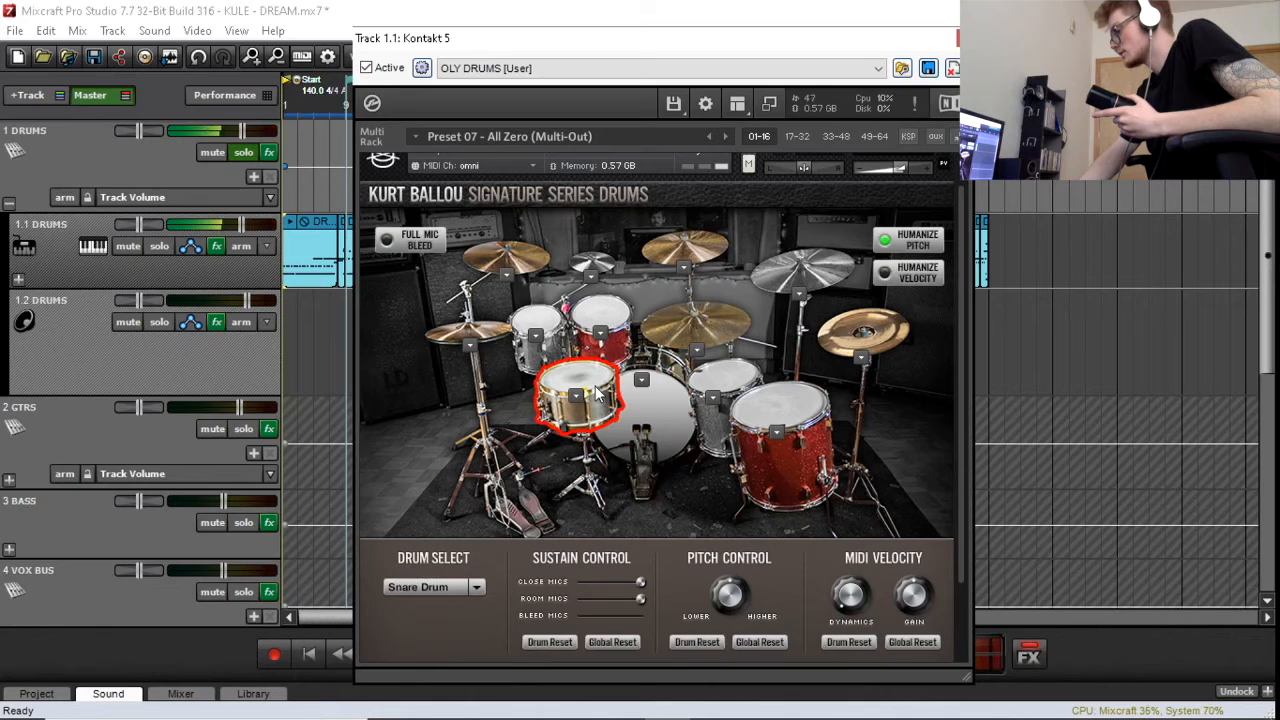
click(600, 335)
click(810, 396)
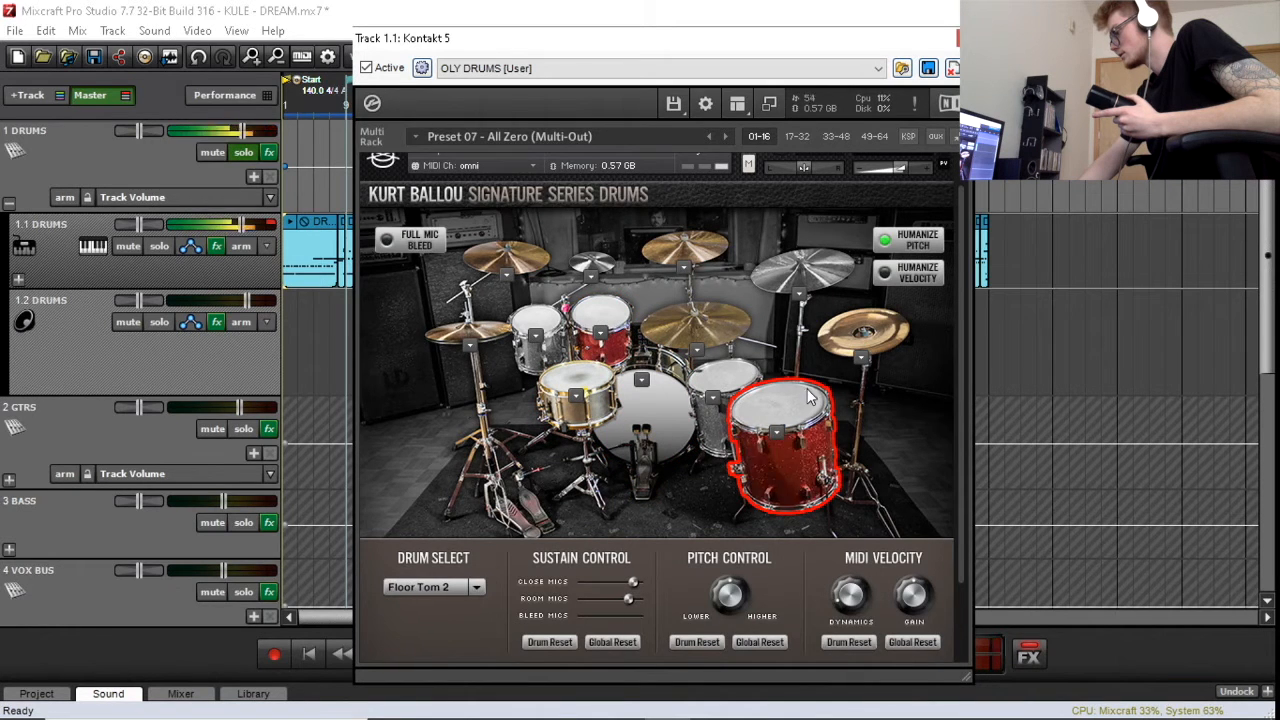
click(732, 318)
click(712, 239)
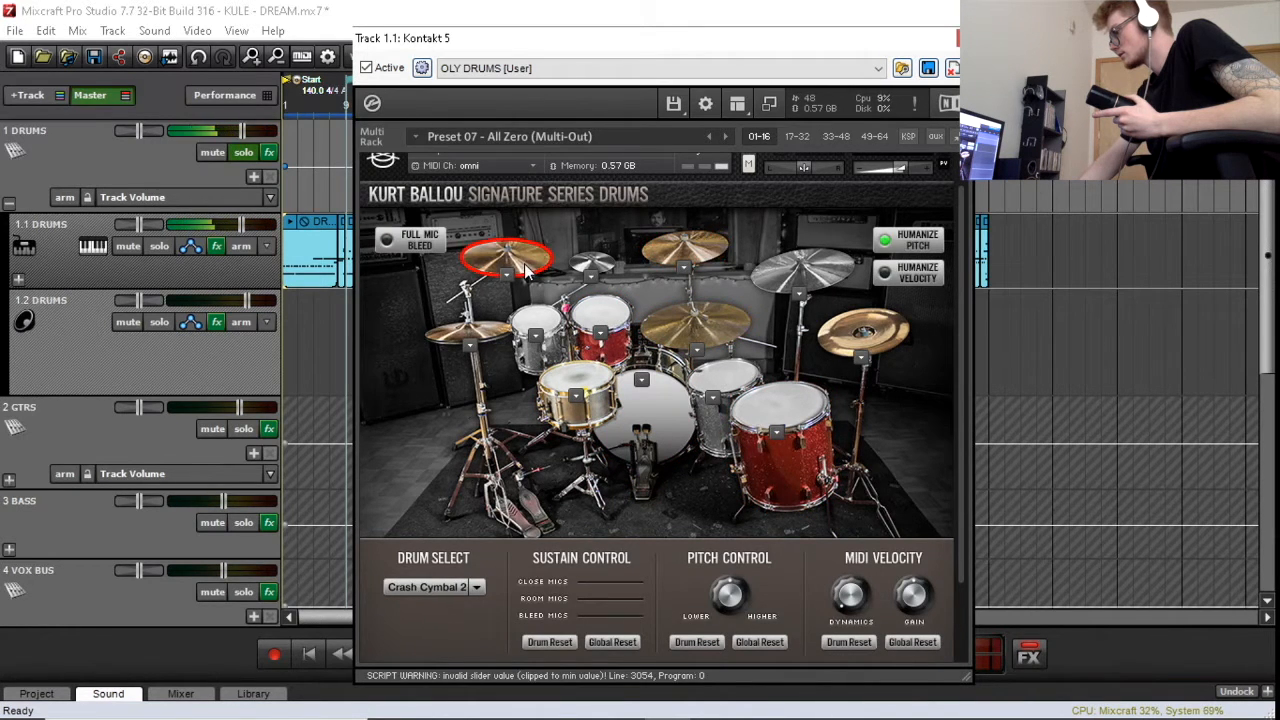
click(490, 333)
click(895, 338)
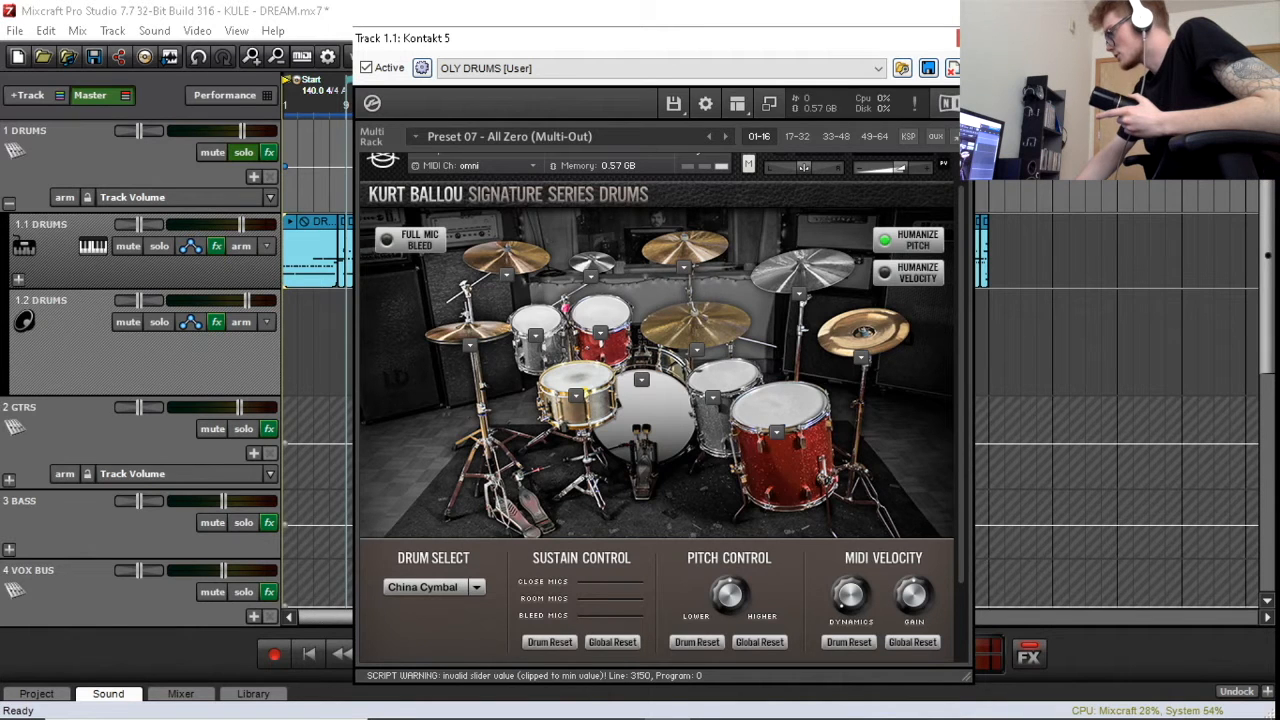
click(965, 38)
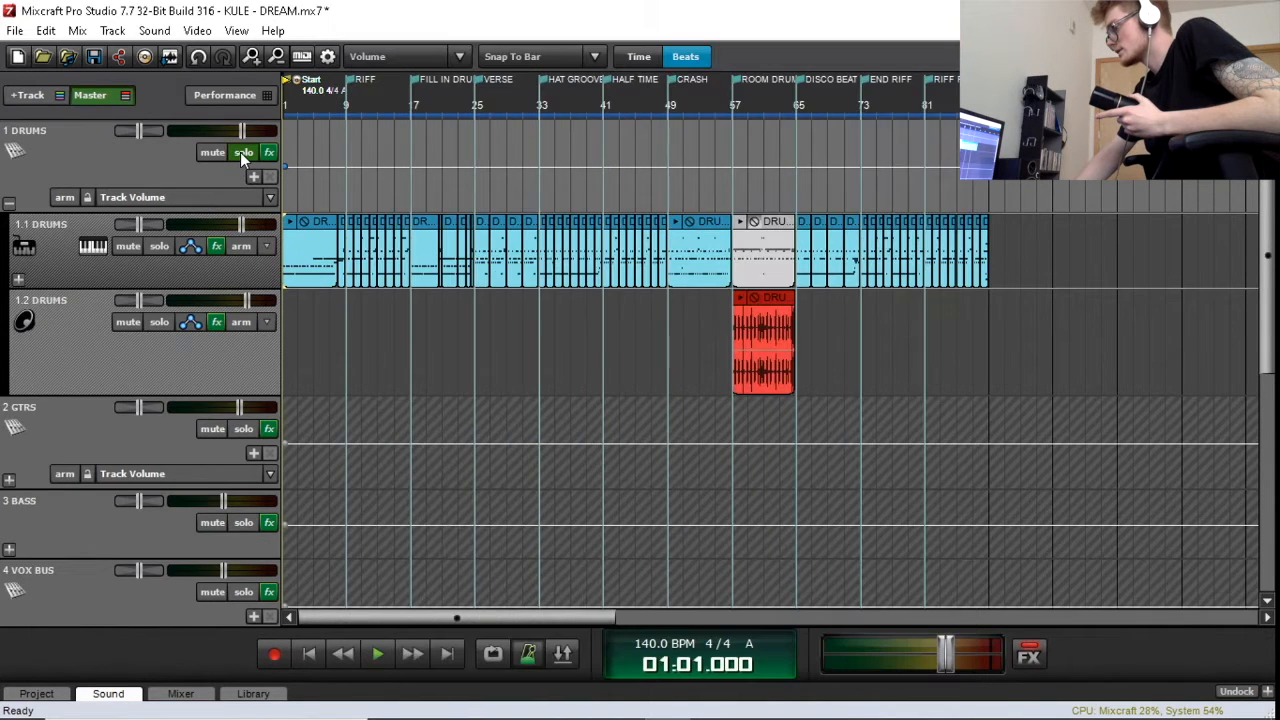
Step: Collapse the DRUMS group, then unmute and solo the "I dont dream 69 mix" track
click(8, 204)
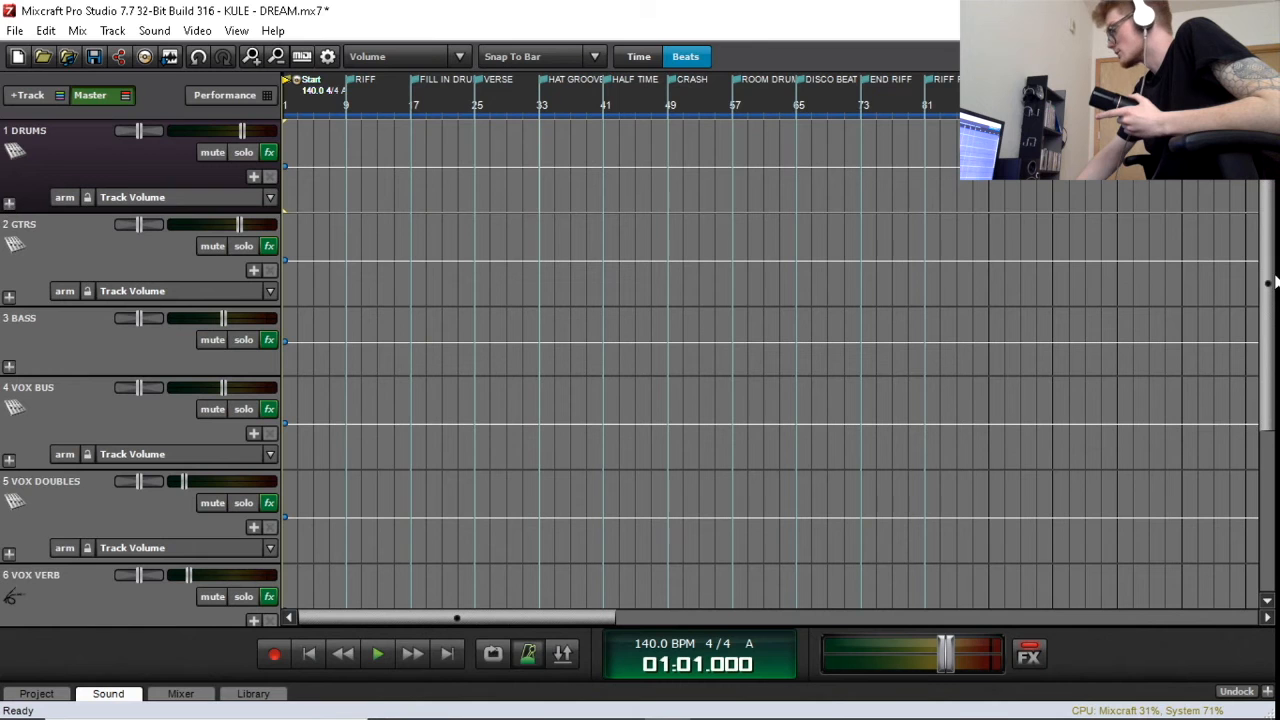
drag(1267, 290, 1276, 457)
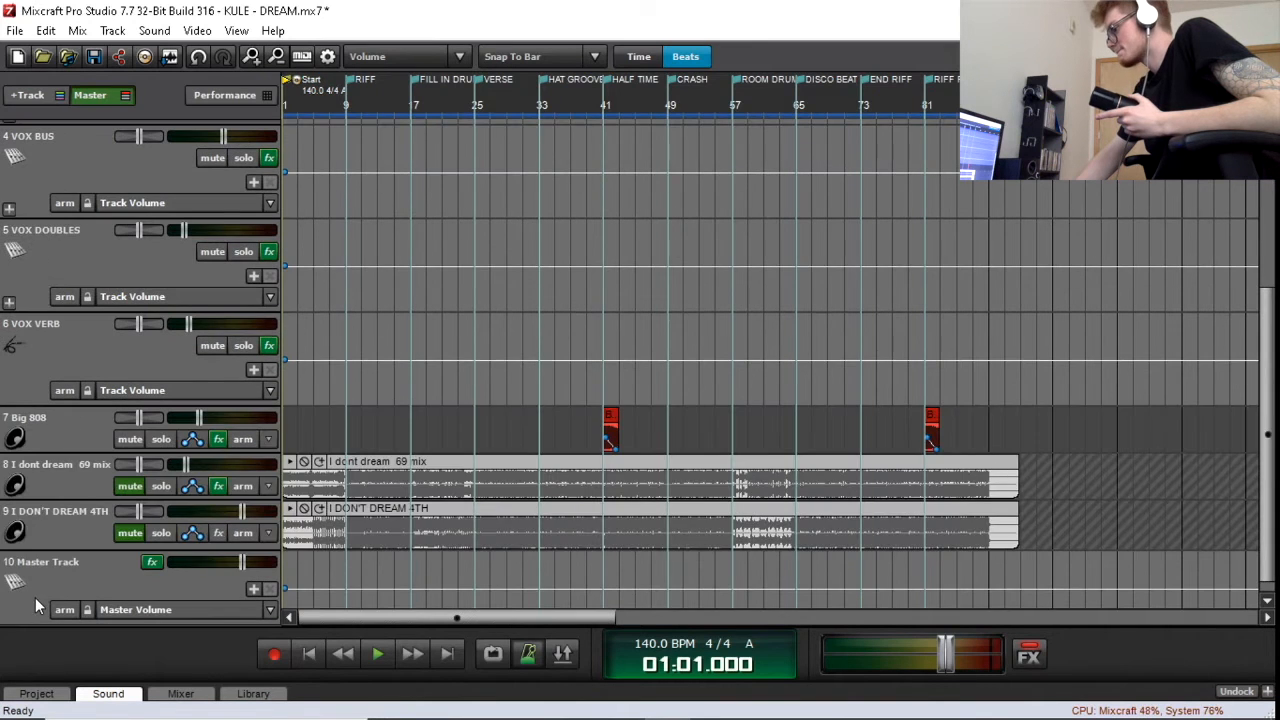
click(129, 486)
click(160, 486)
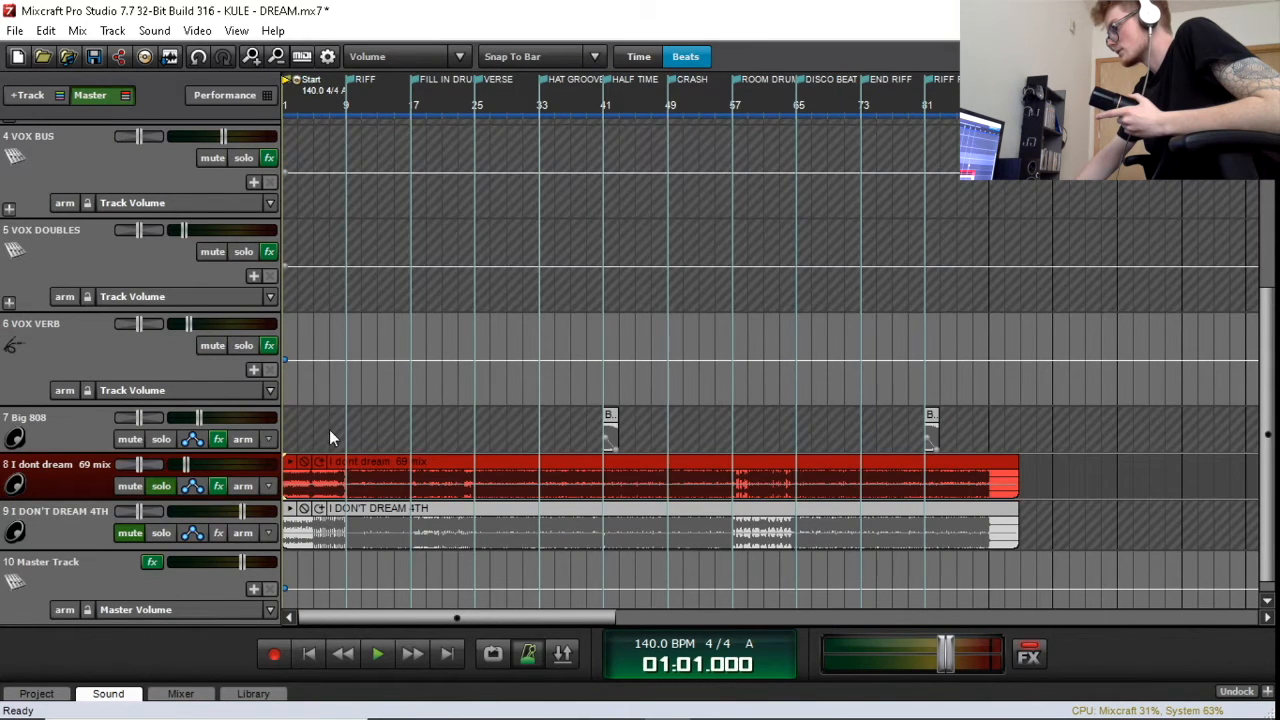
Step: Play the soloed mix from the RIFF marker at bar 9, stop it, then unsolo and mute the track again
click(347, 431)
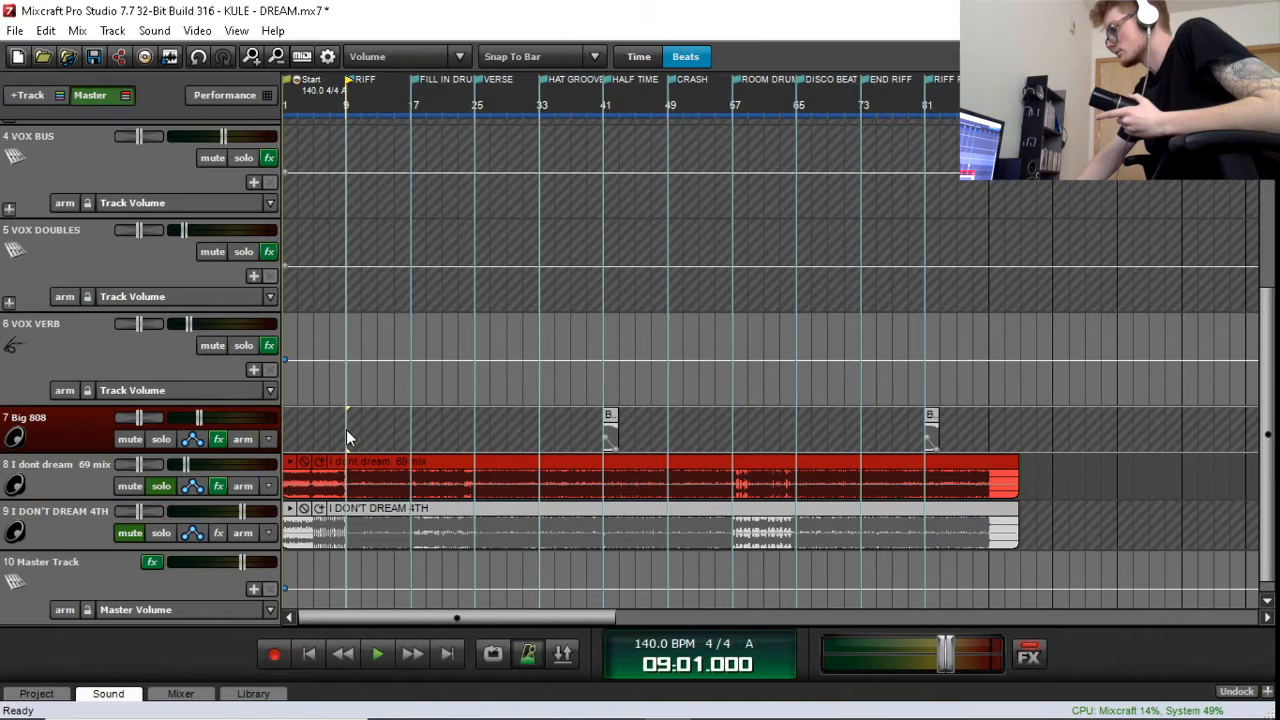
key(space)
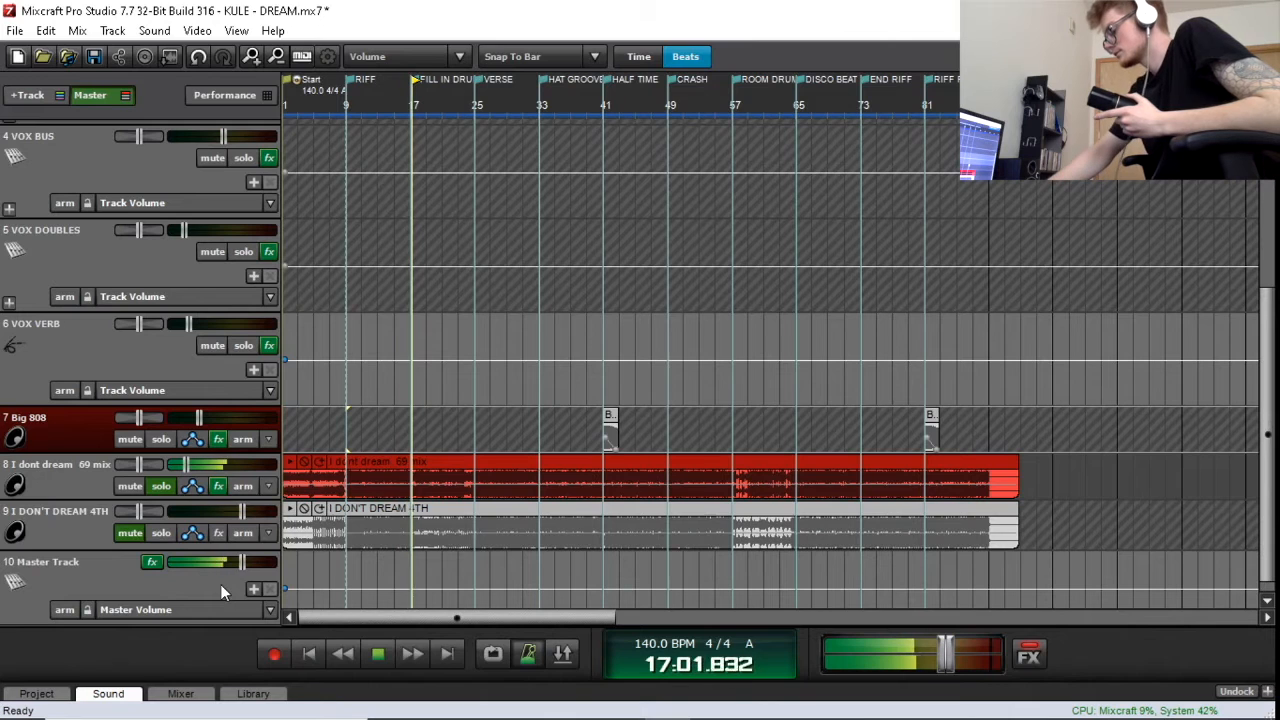
key(space)
click(161, 486)
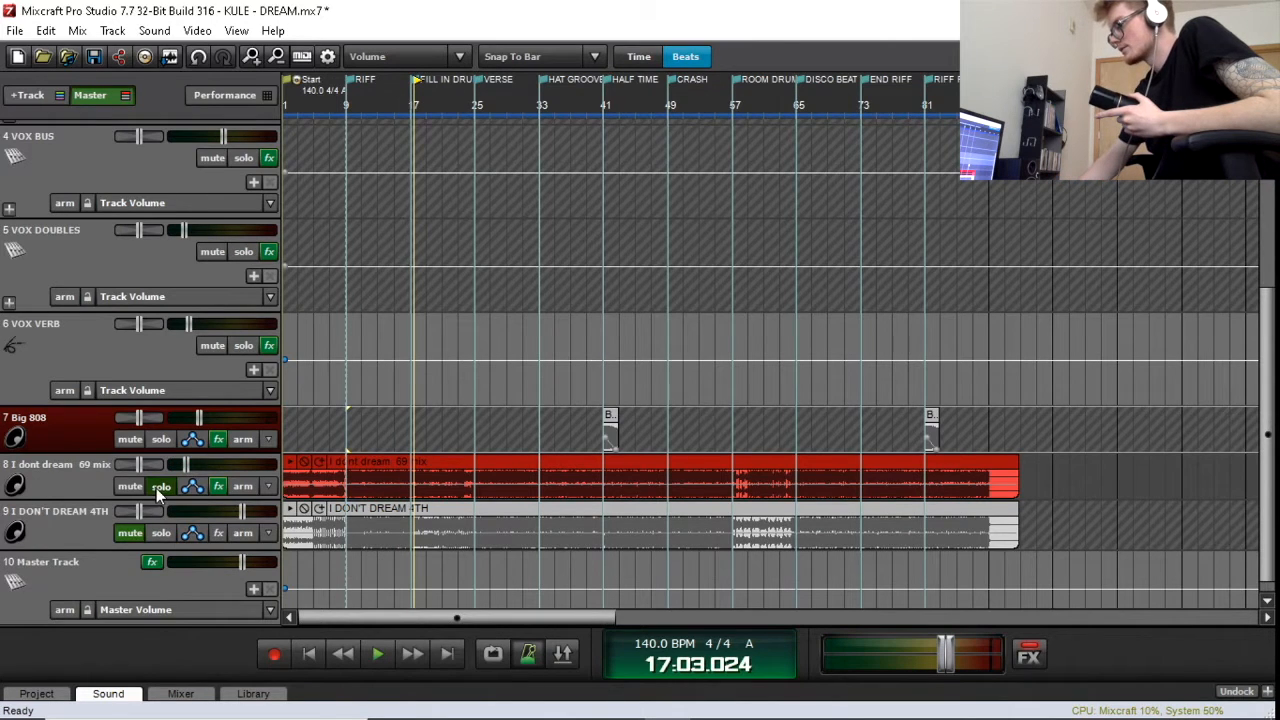
click(138, 485)
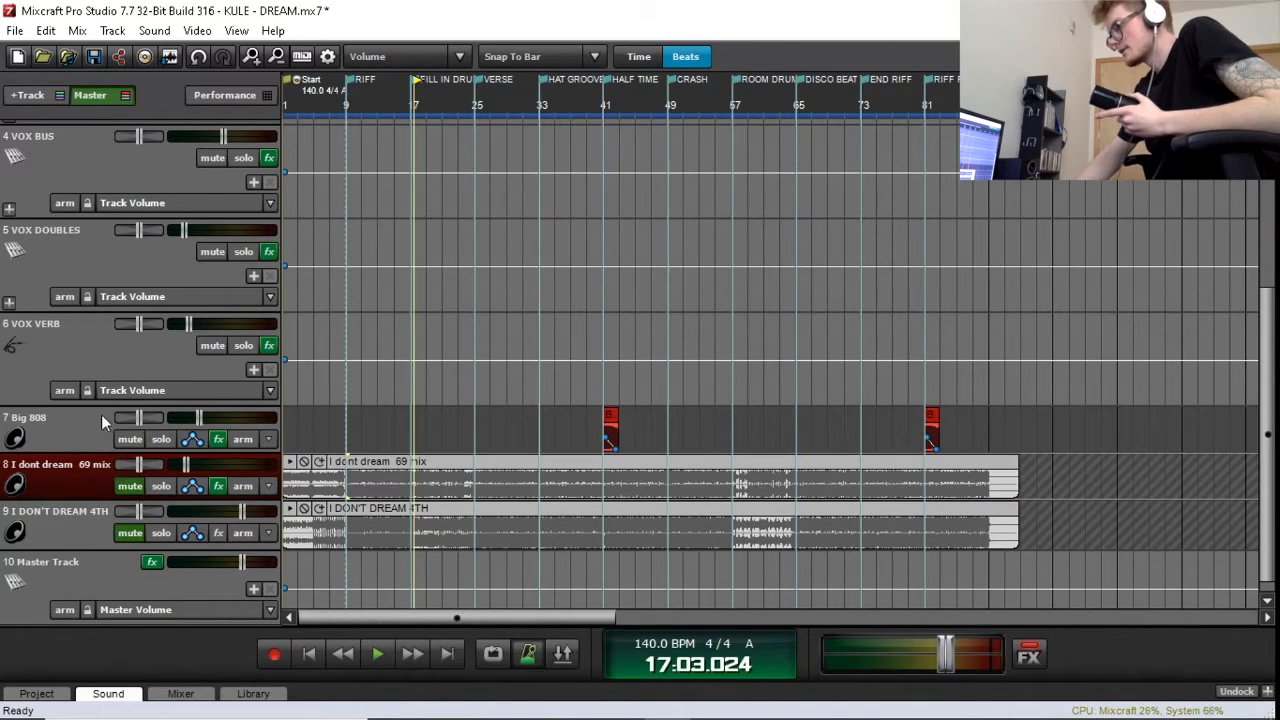
Step: Expand the DRUMS group and the 1.1 DRUMS track to show its individual output tracks
scroll(85, 400, up, 6)
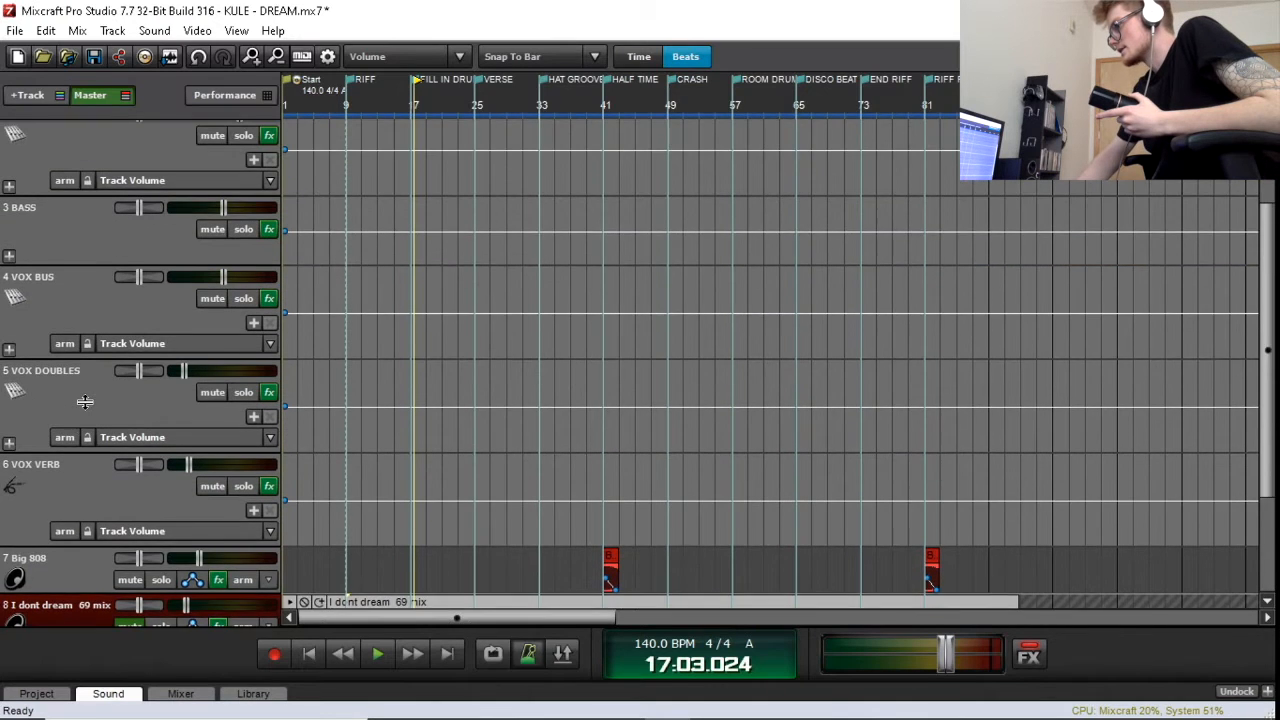
scroll(36, 264, up, 2)
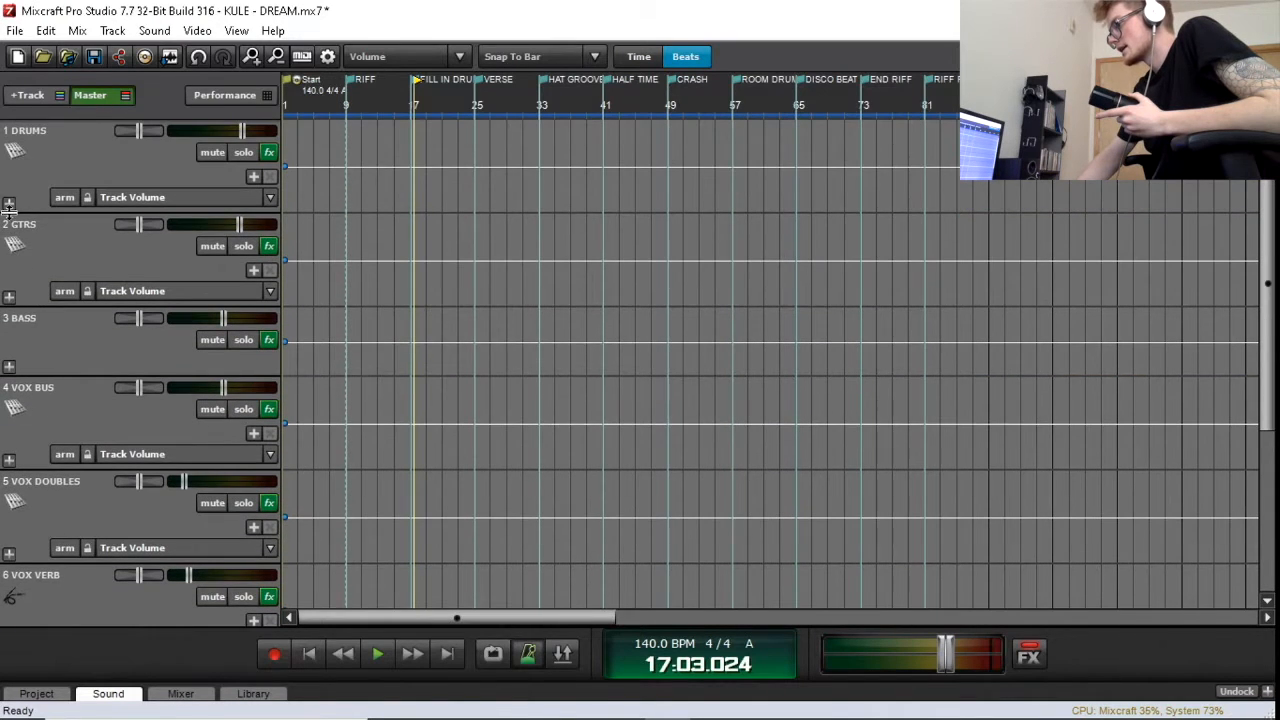
click(9, 203)
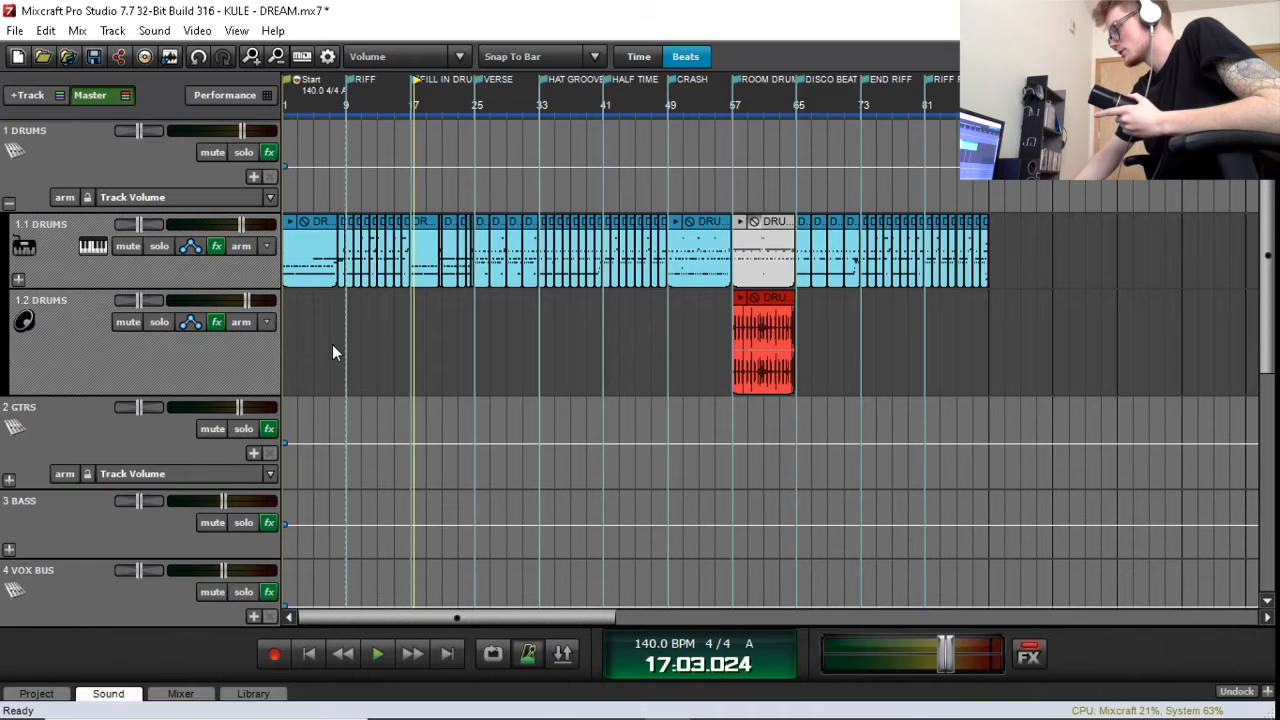
scroll(332, 348, up, 2)
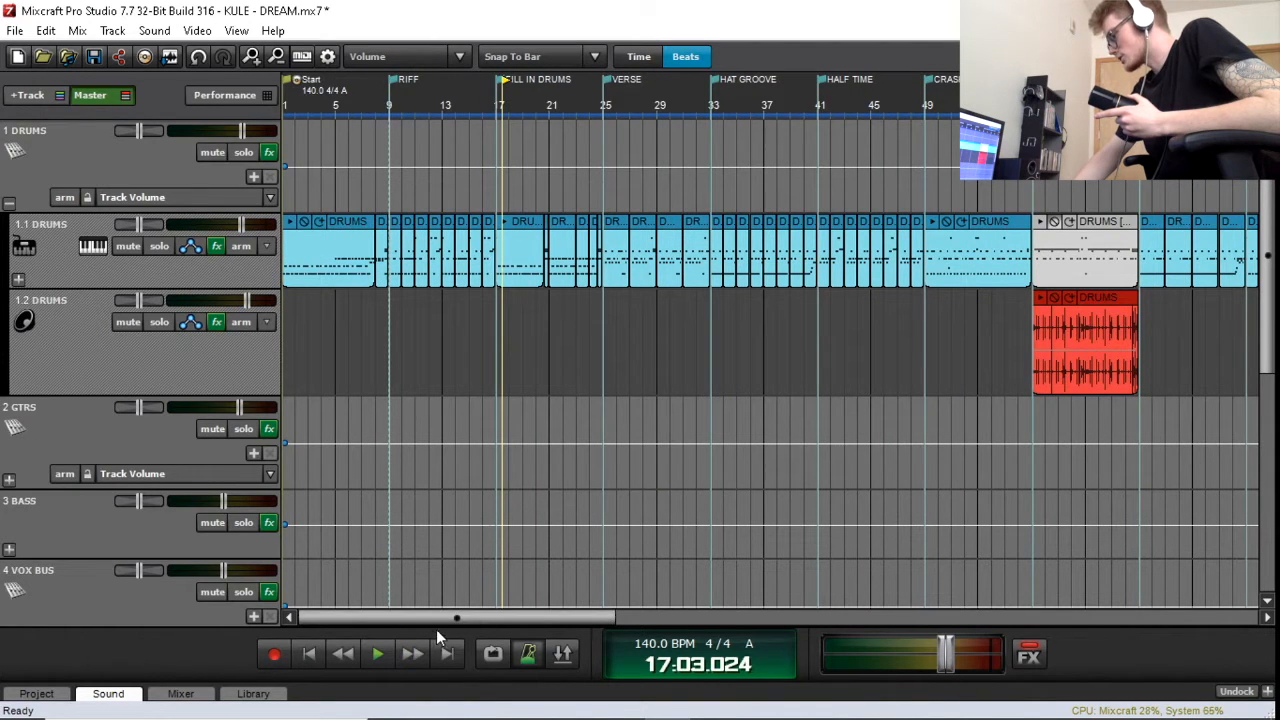
scroll(480, 615, right, 2)
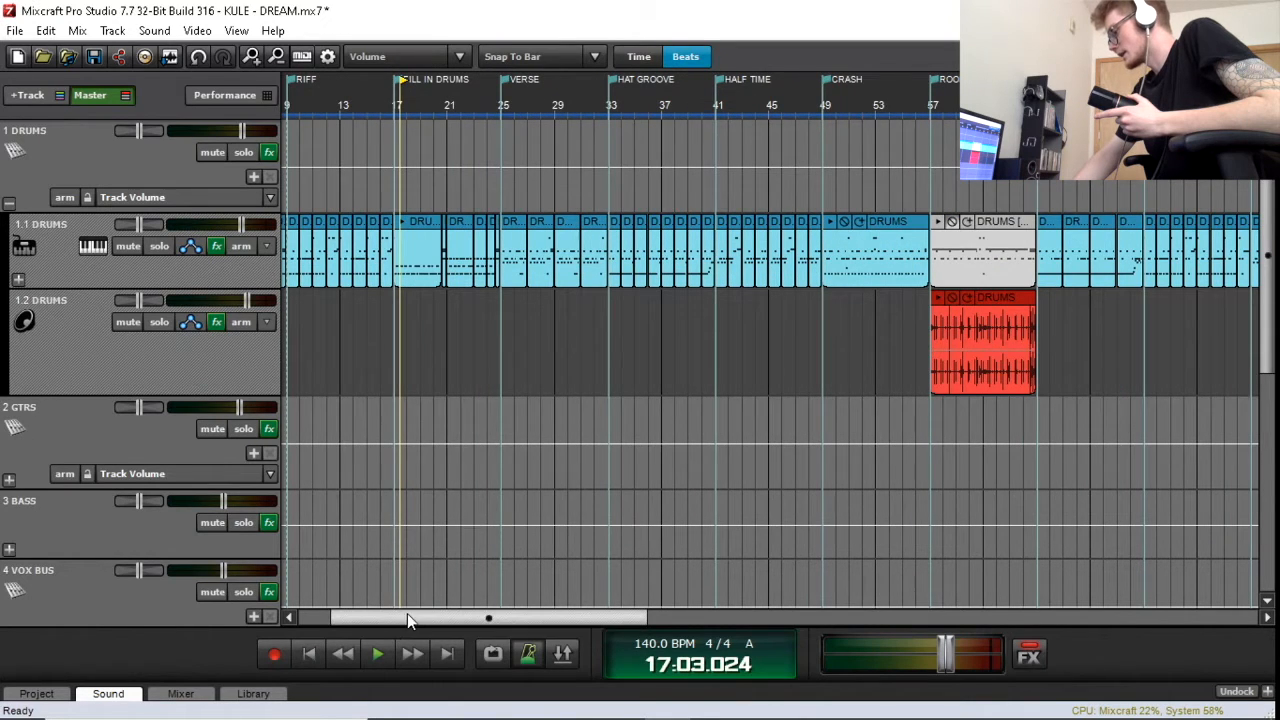
drag(407, 613, 372, 616)
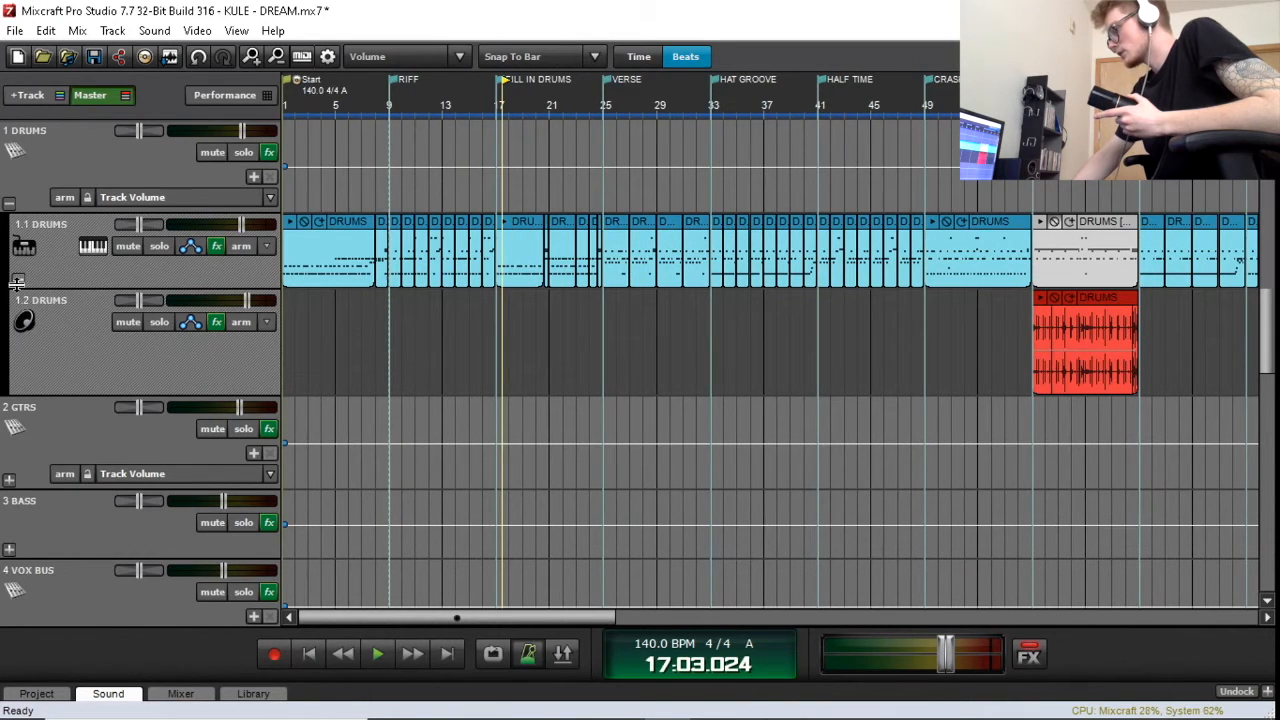
click(17, 281)
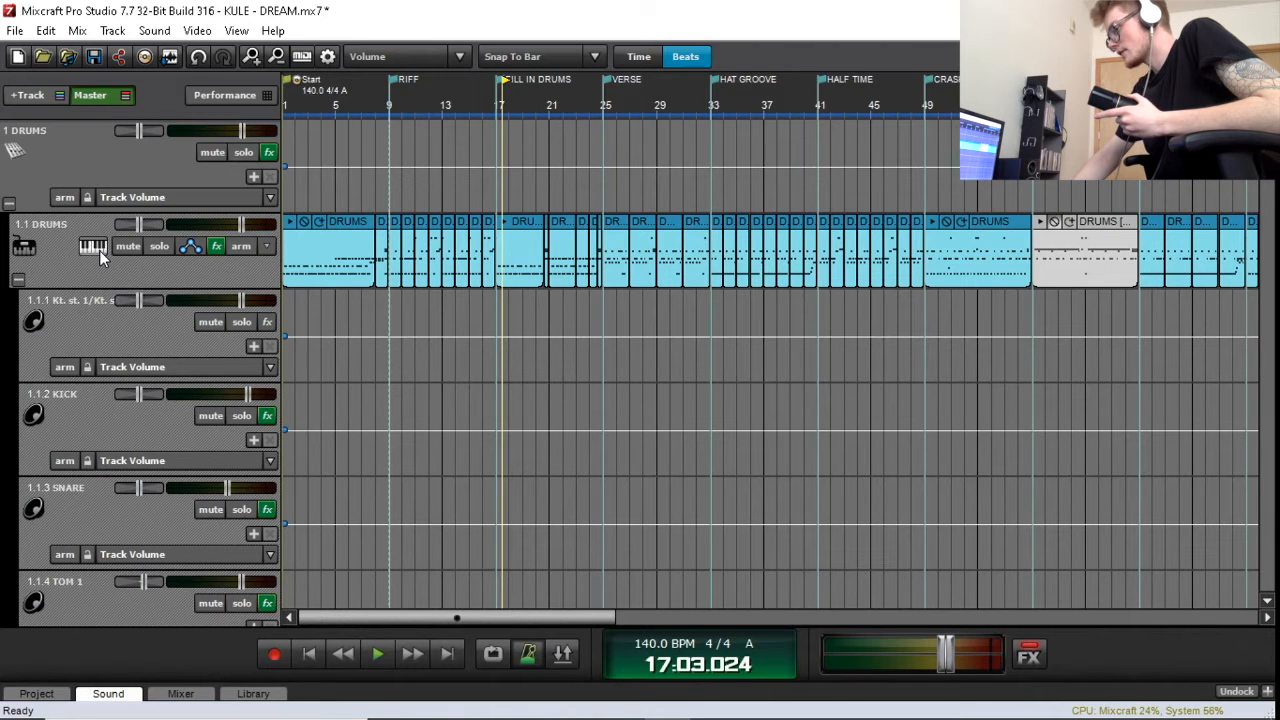
Step: Reopen Kontakt 5 on the 1.1 DRUMS track and audition the kick drum
click(94, 247)
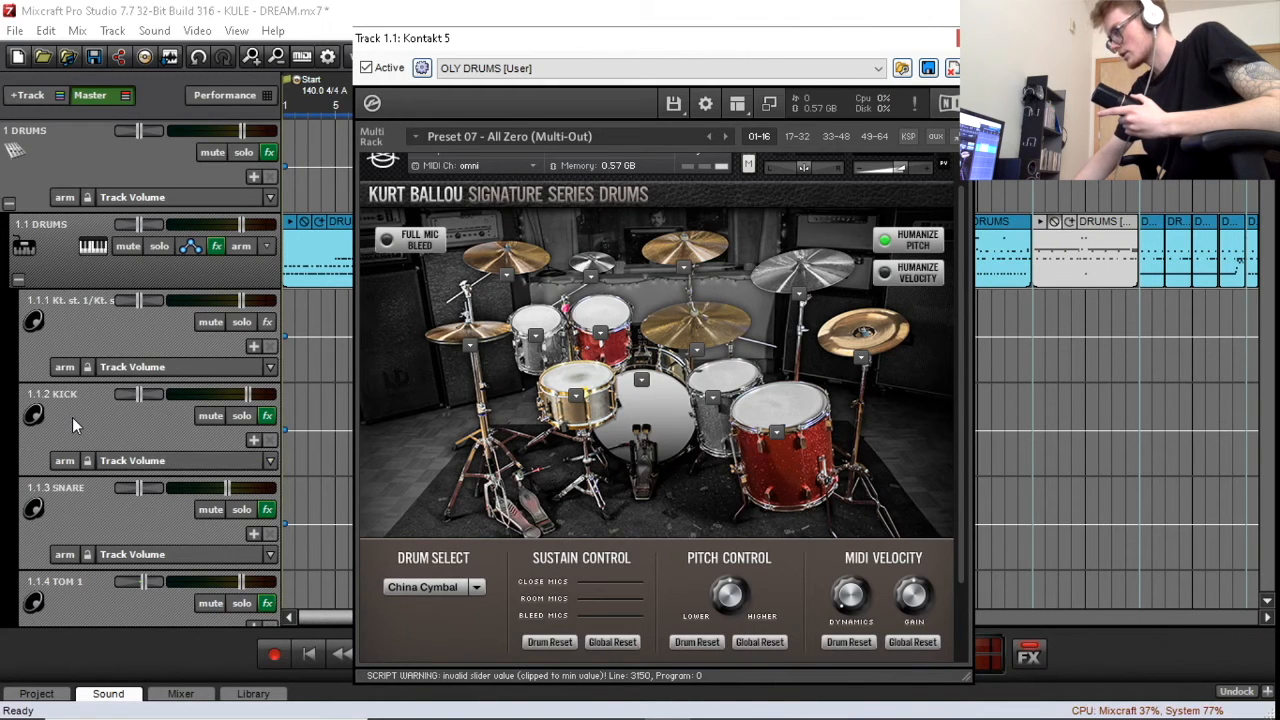
scroll(50, 405, down, 2)
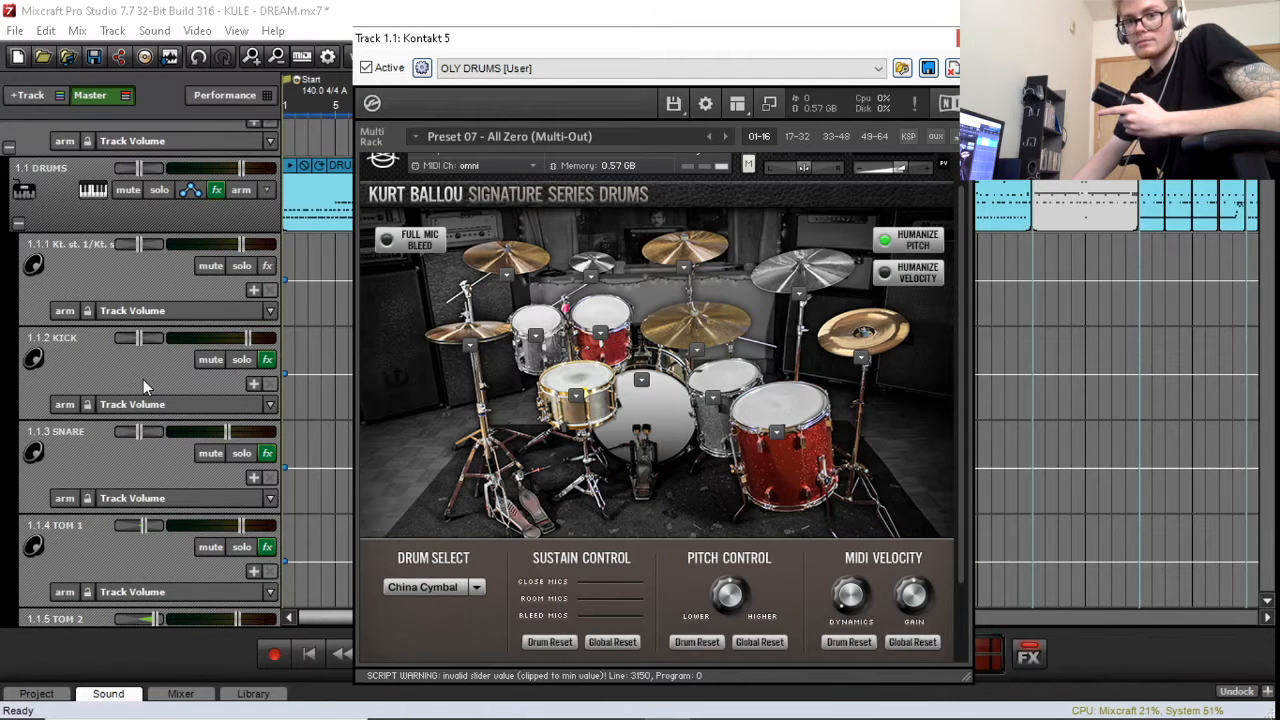
click(649, 409)
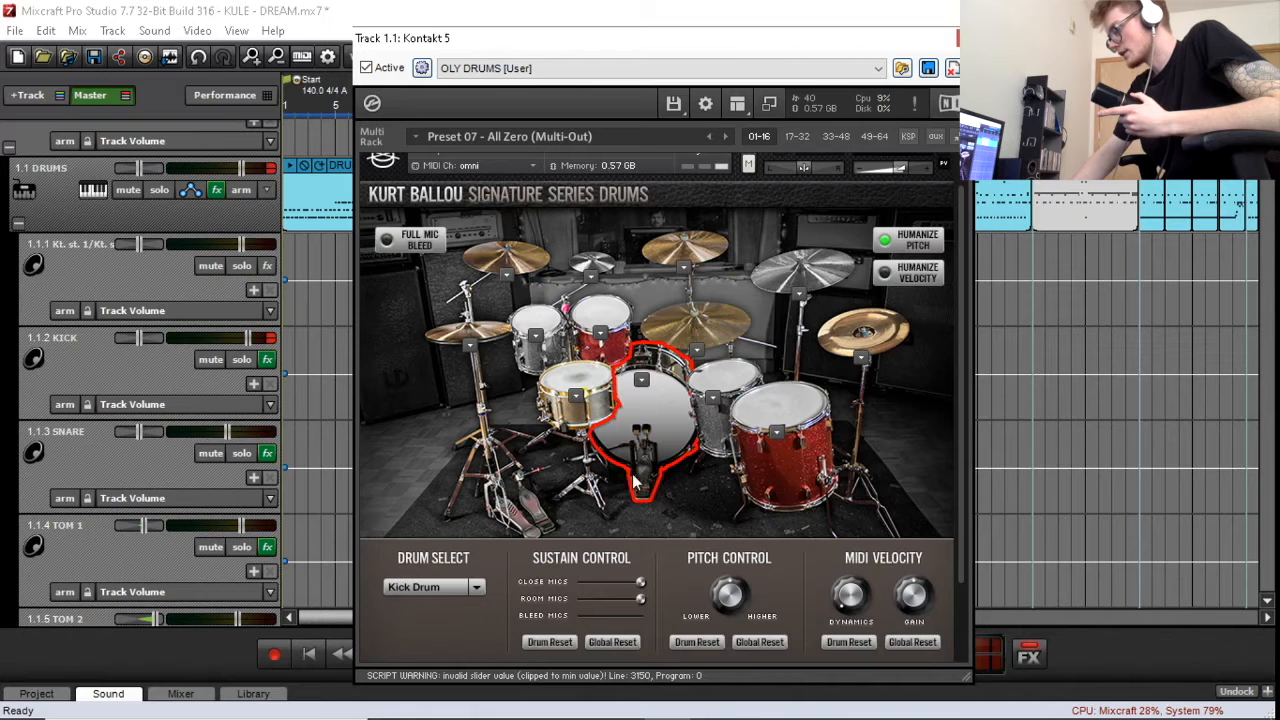
Step: Switch the Kurt Ballou drum instrument to its mixer and examine the microphone channel strips
scroll(690, 520, down, 1)
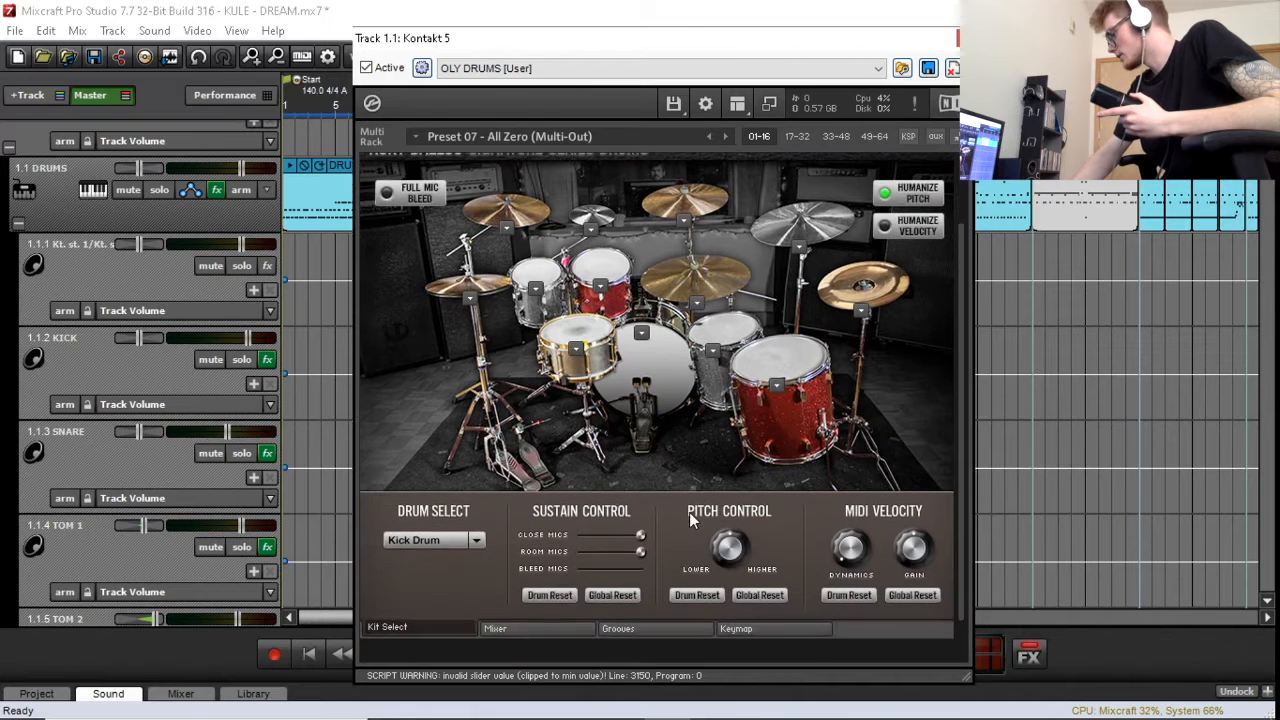
click(517, 630)
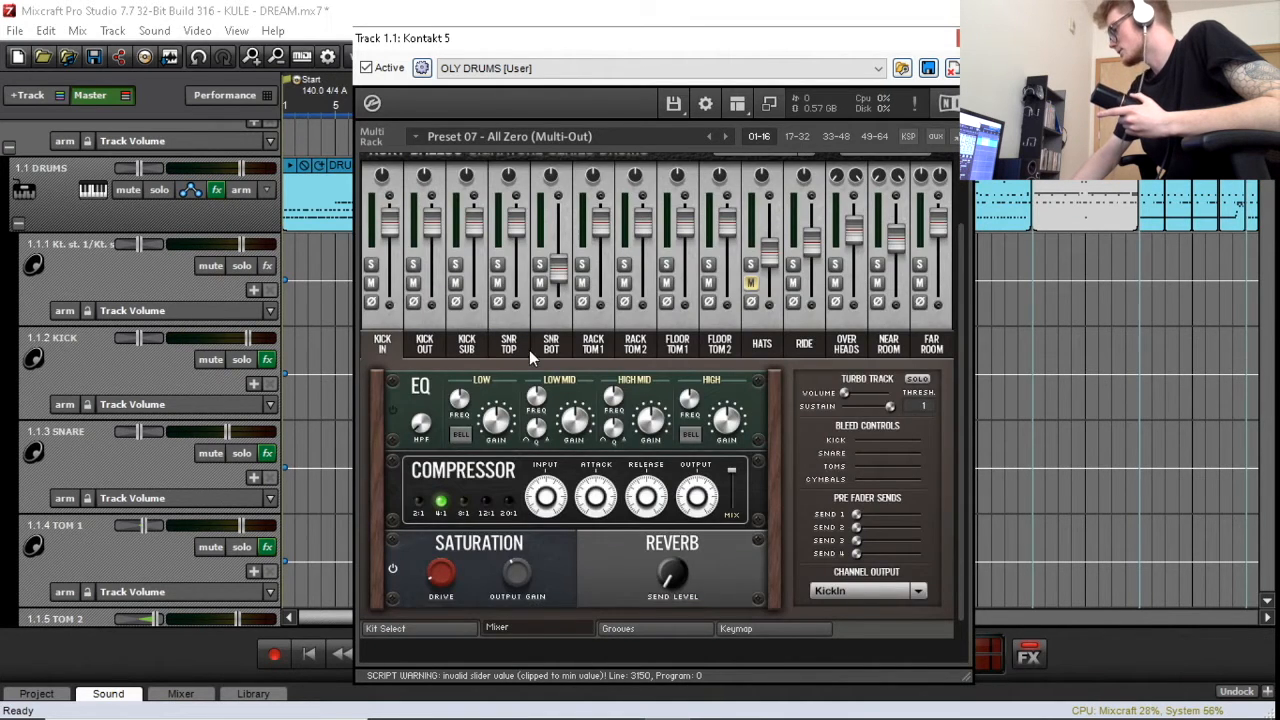
scroll(529, 350, up, 2)
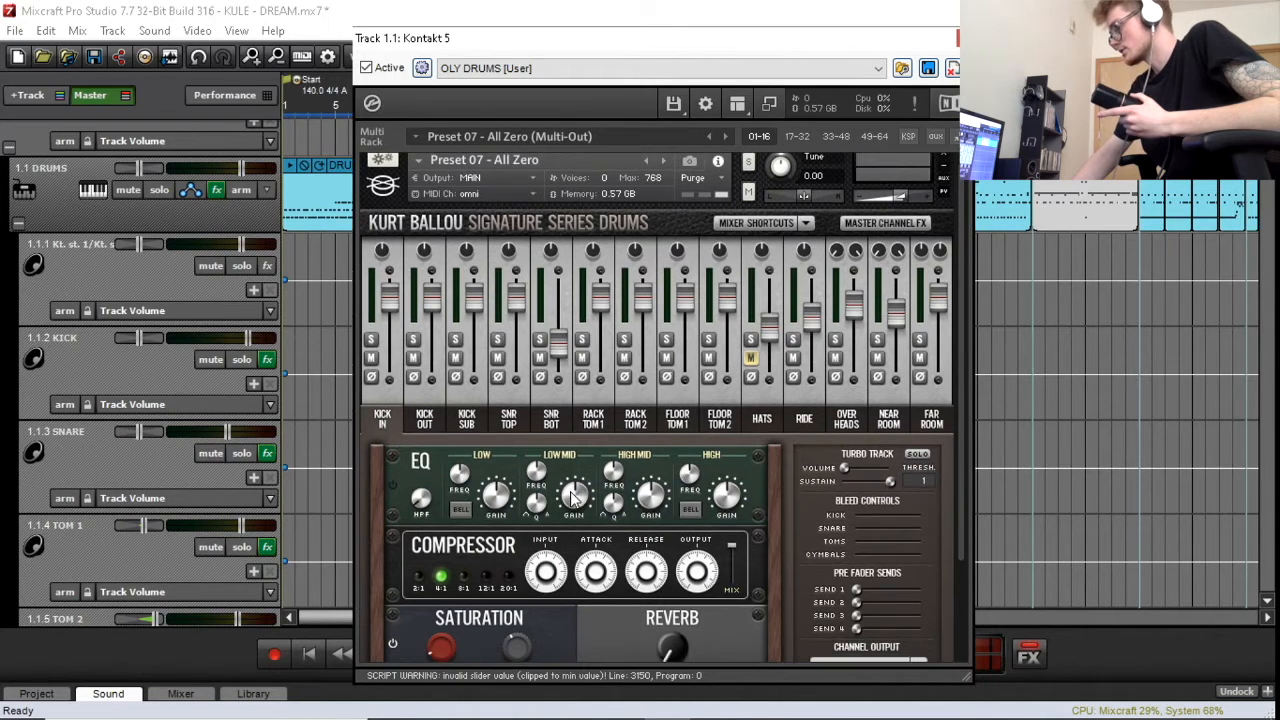
scroll(573, 503, down, 2)
scroll(540, 492, up, 2)
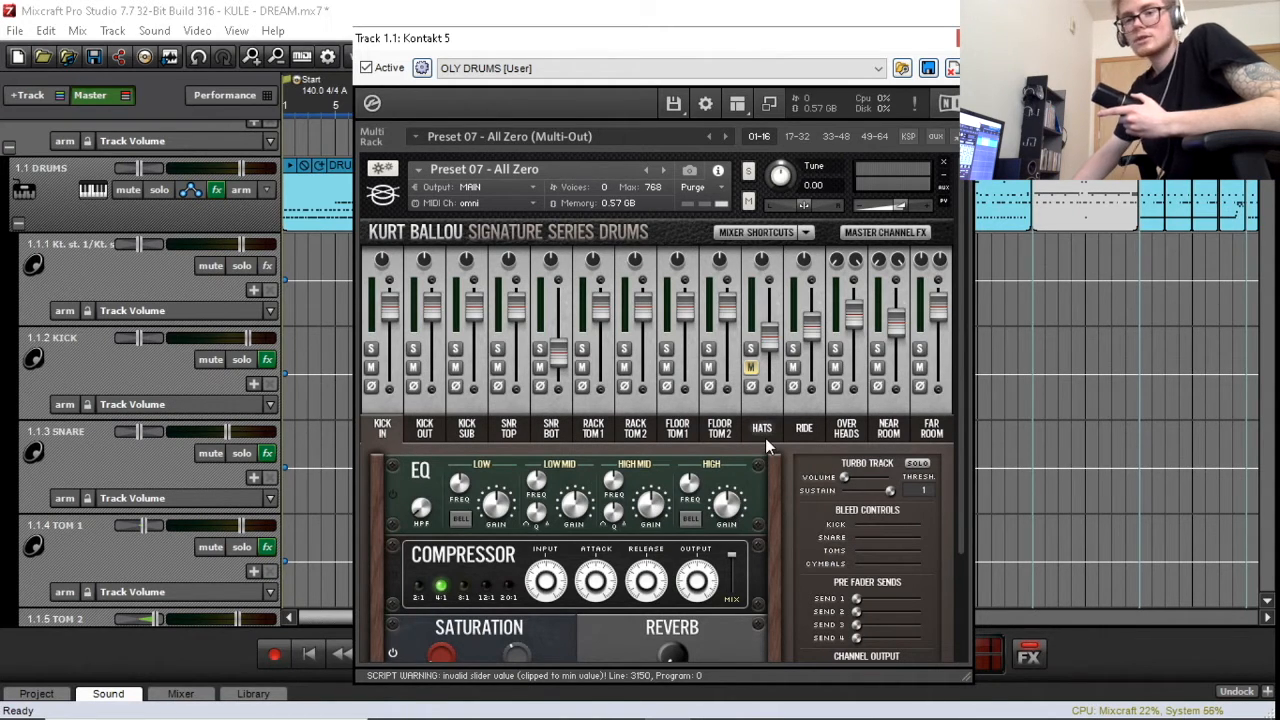
Step: Compare the bleed controls and channel outputs of the Overheads, Near Room and Far Room channels
click(856, 428)
scroll(740, 468, down, 1)
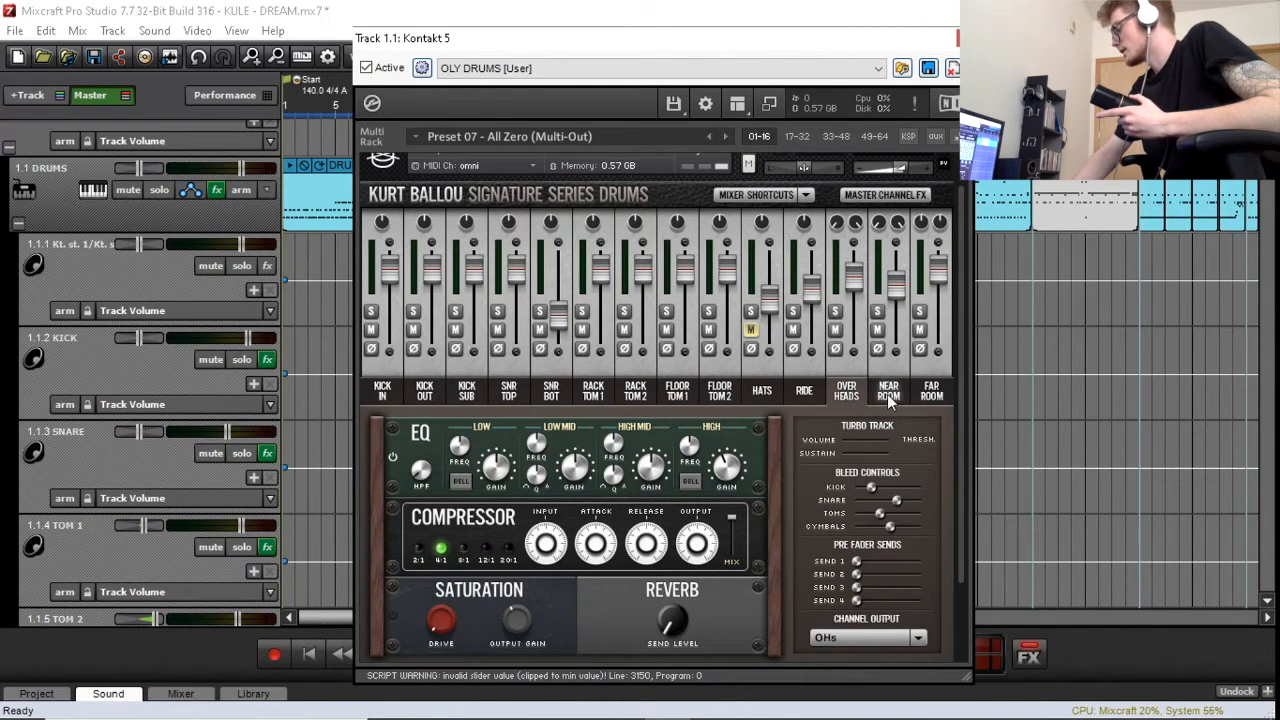
click(931, 390)
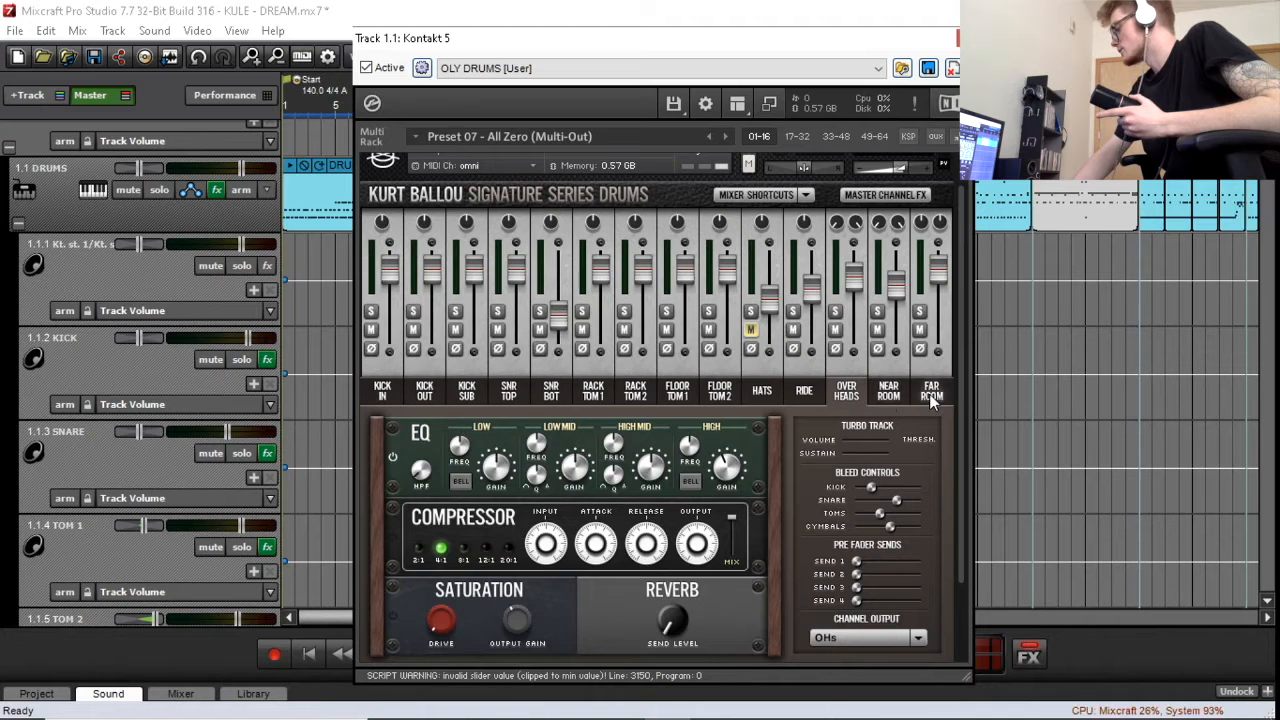
click(846, 392)
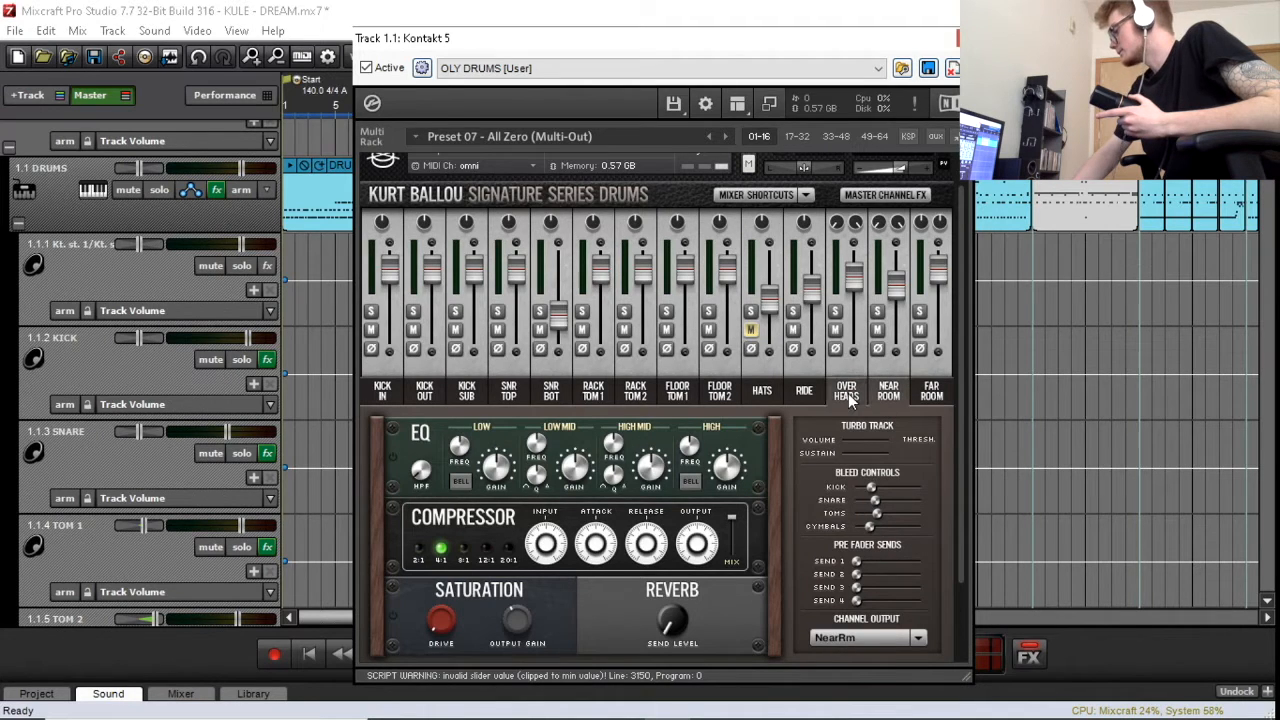
click(918, 394)
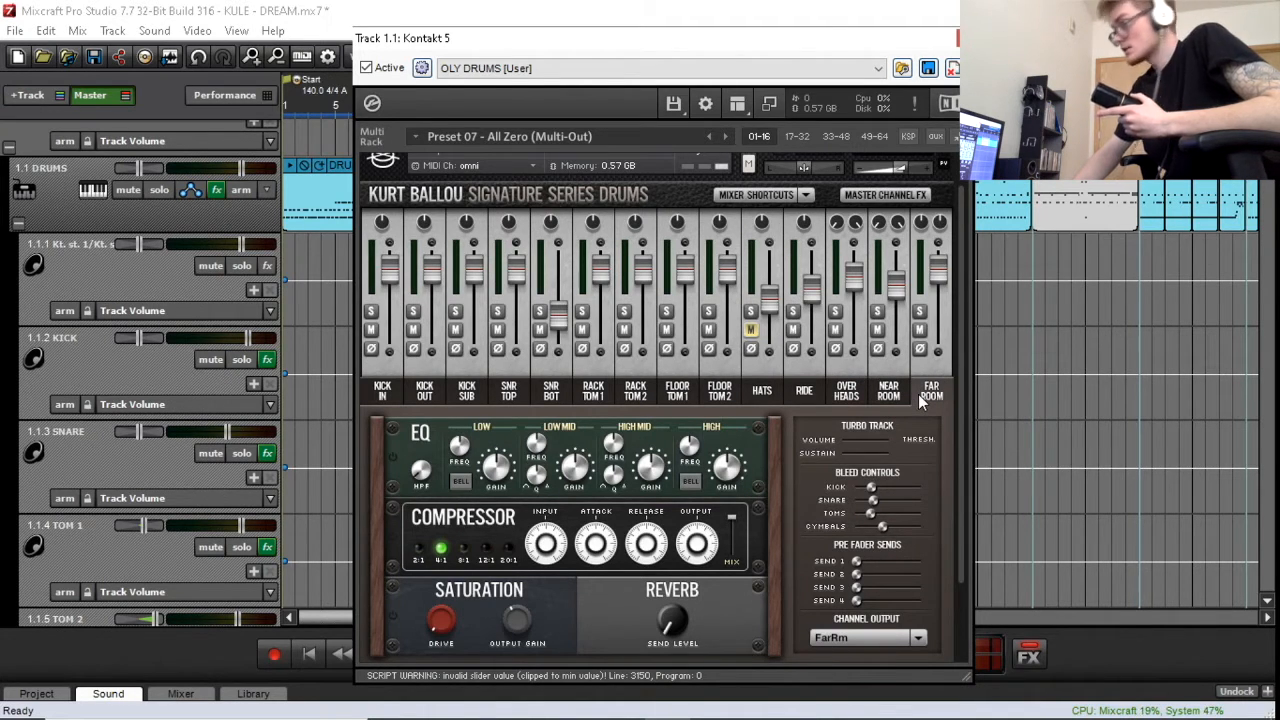
click(888, 392)
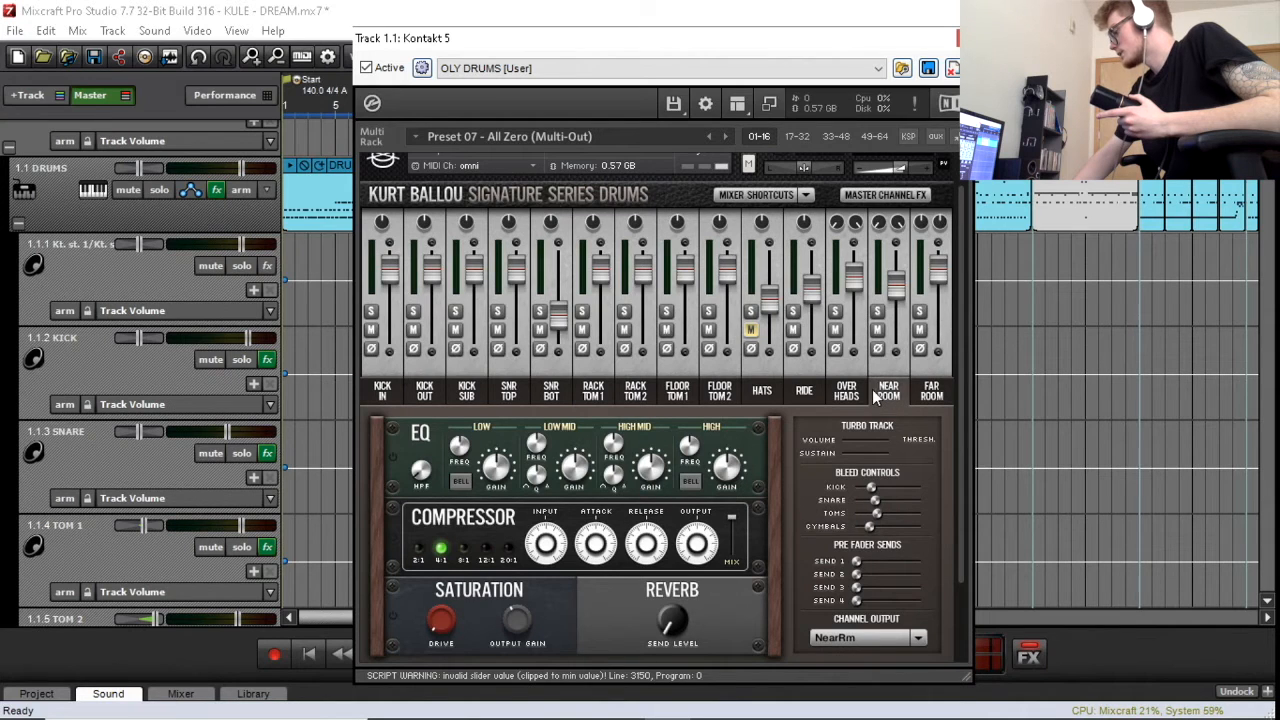
Step: Contrast the Kick In channel's bleed controls with those of the Overheads, Near Room and Far Room channels, and close Kontakt 5
click(858, 395)
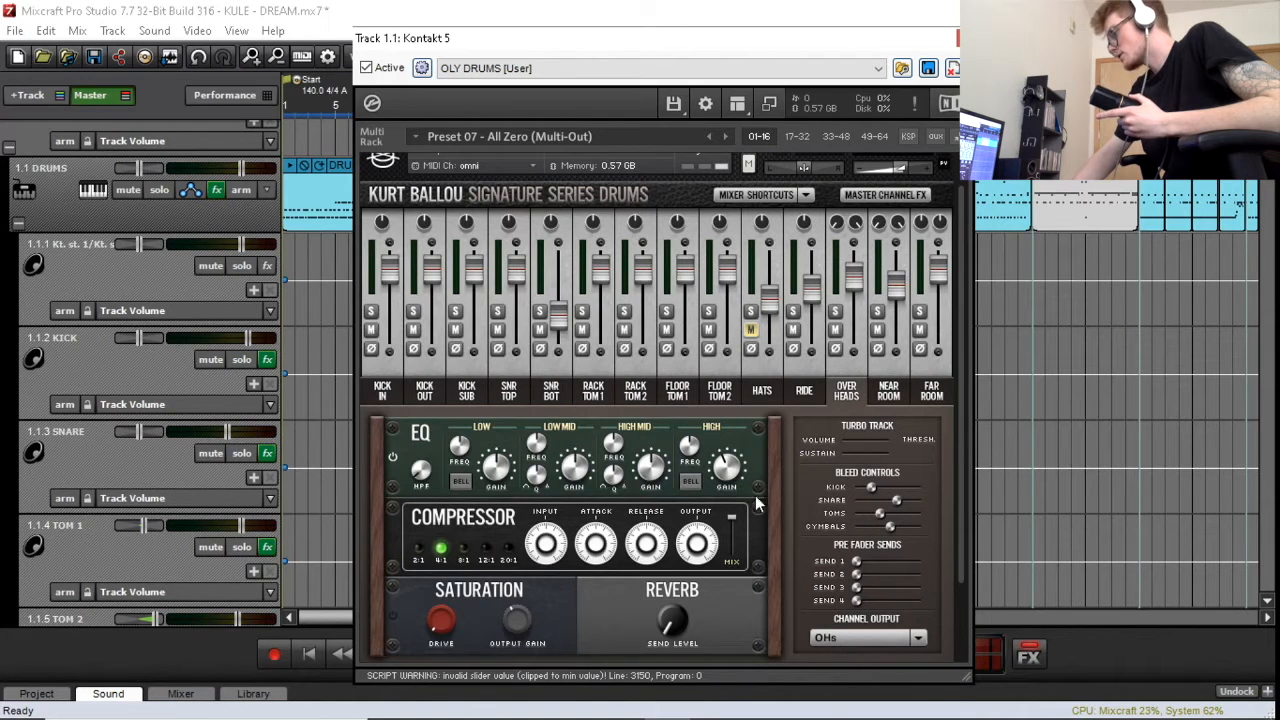
click(378, 394)
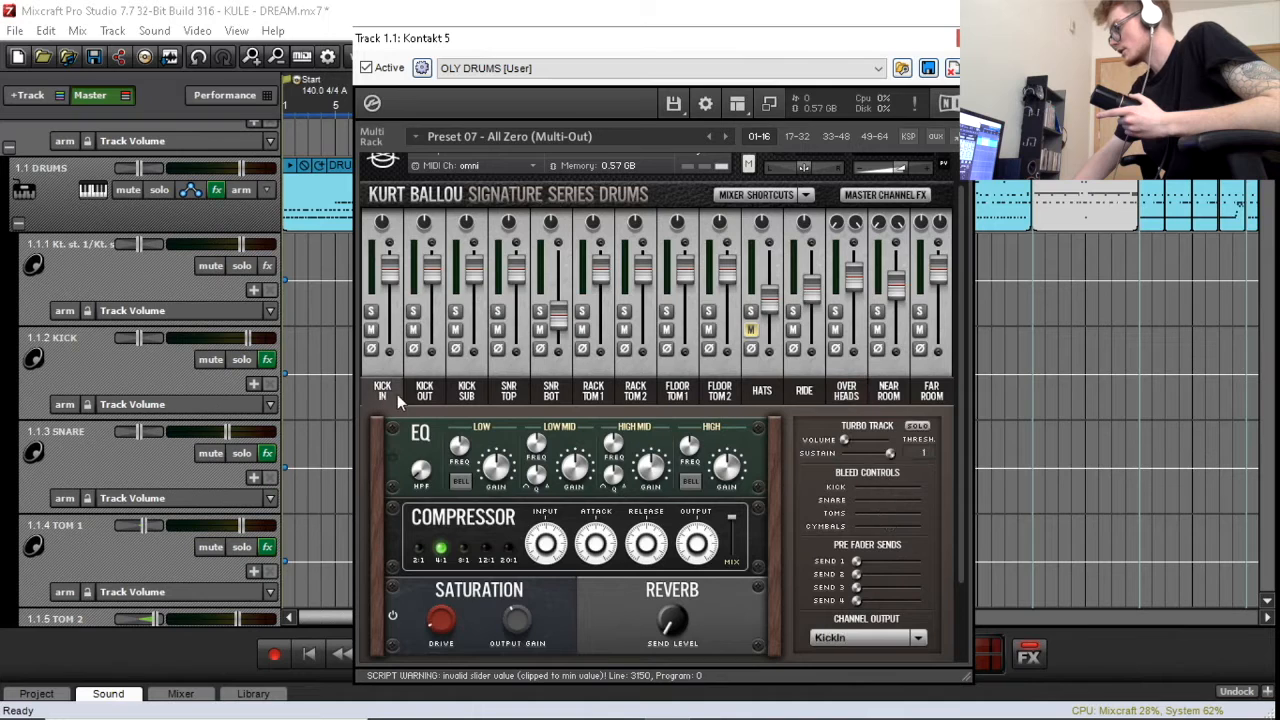
click(846, 396)
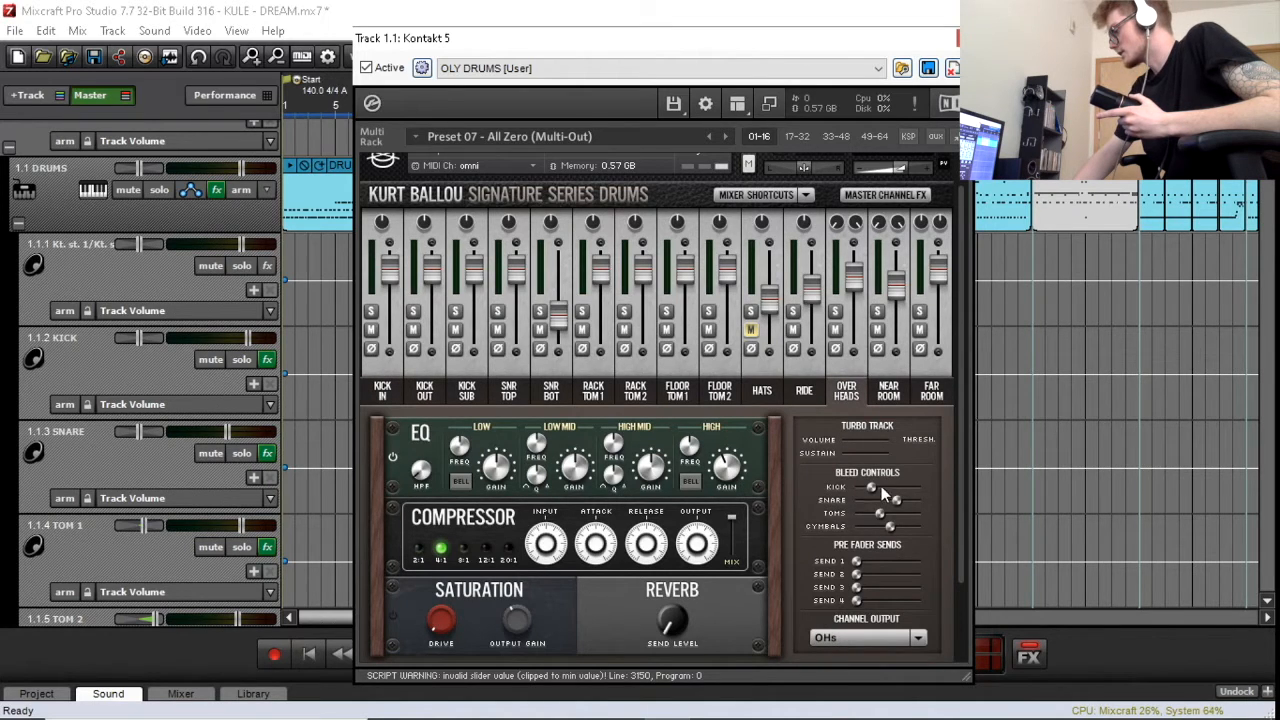
click(892, 403)
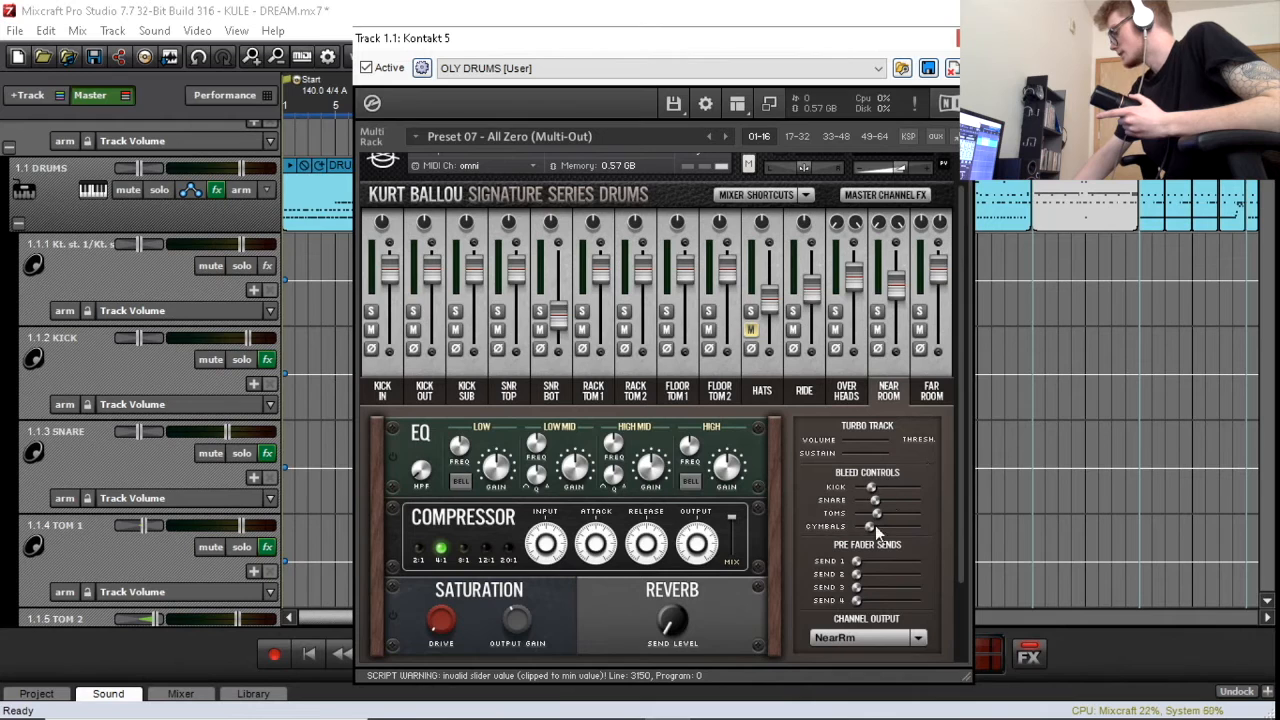
click(918, 392)
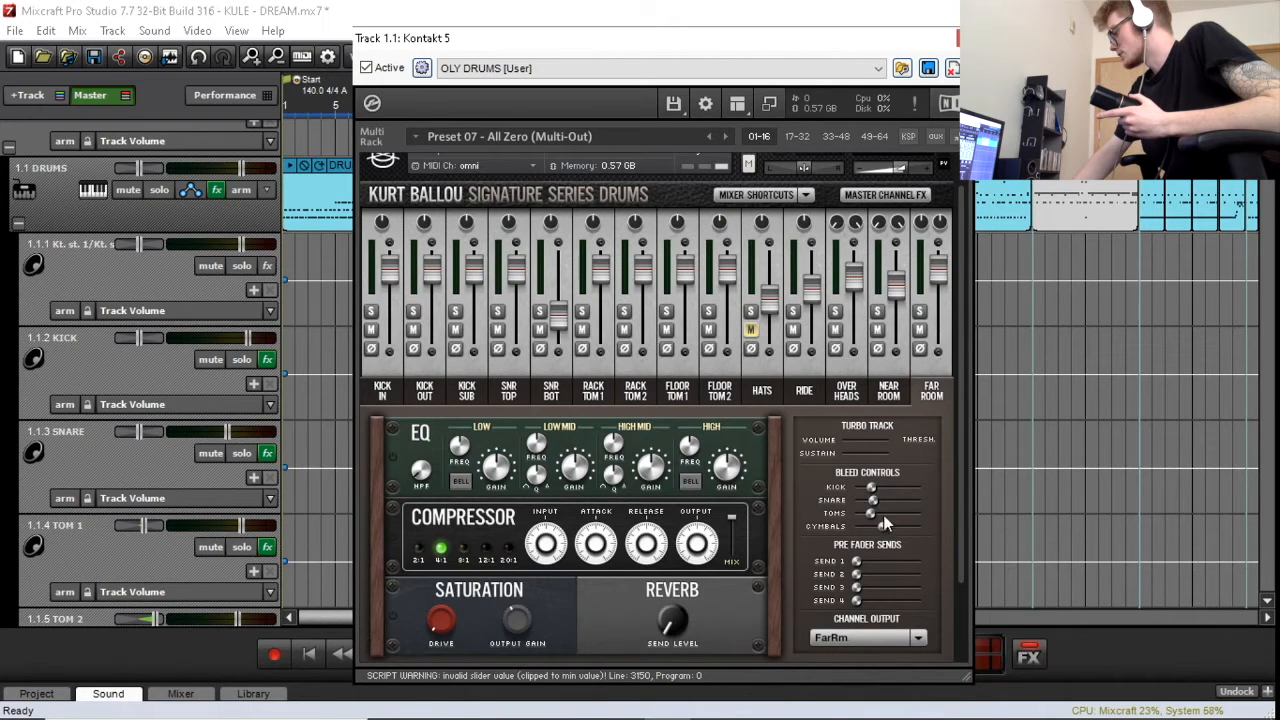
click(888, 392)
click(846, 392)
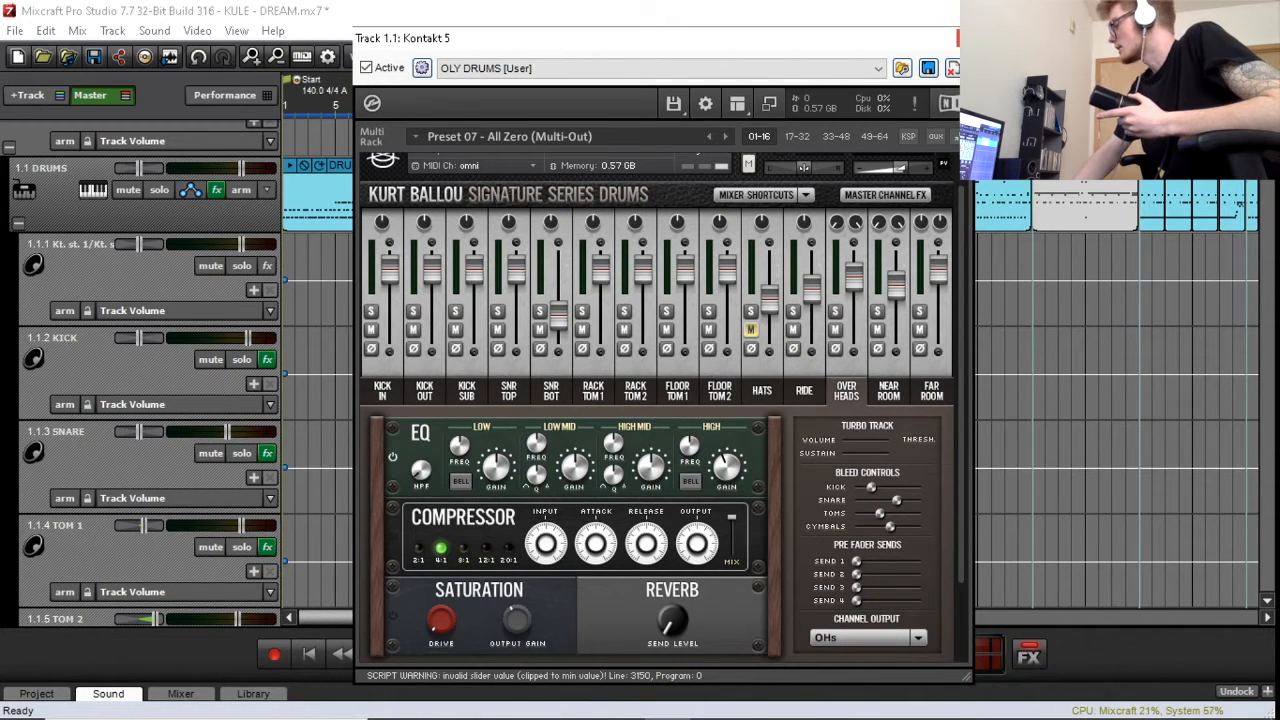
click(966, 38)
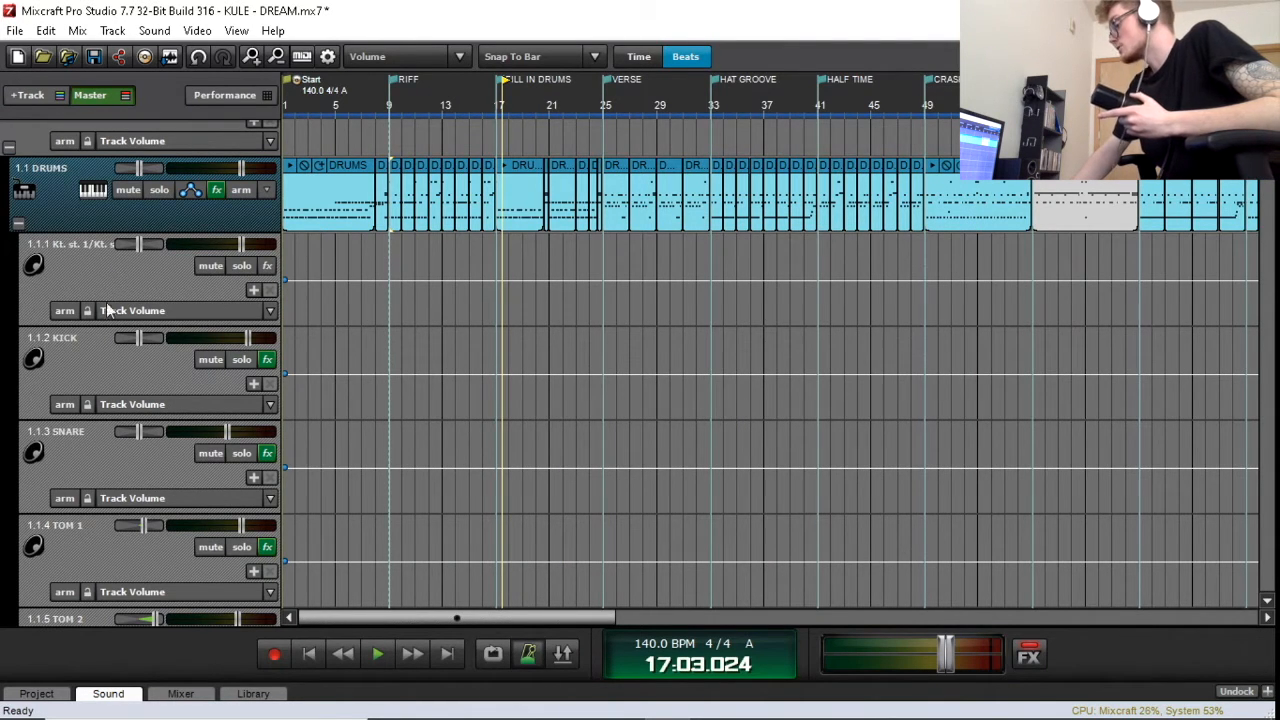
Step: Open the TB Parametric Equalizer from the KICK track's effect list and examine its EQ curve
scroll(115, 342, down, 1)
scroll(115, 342, up, 1)
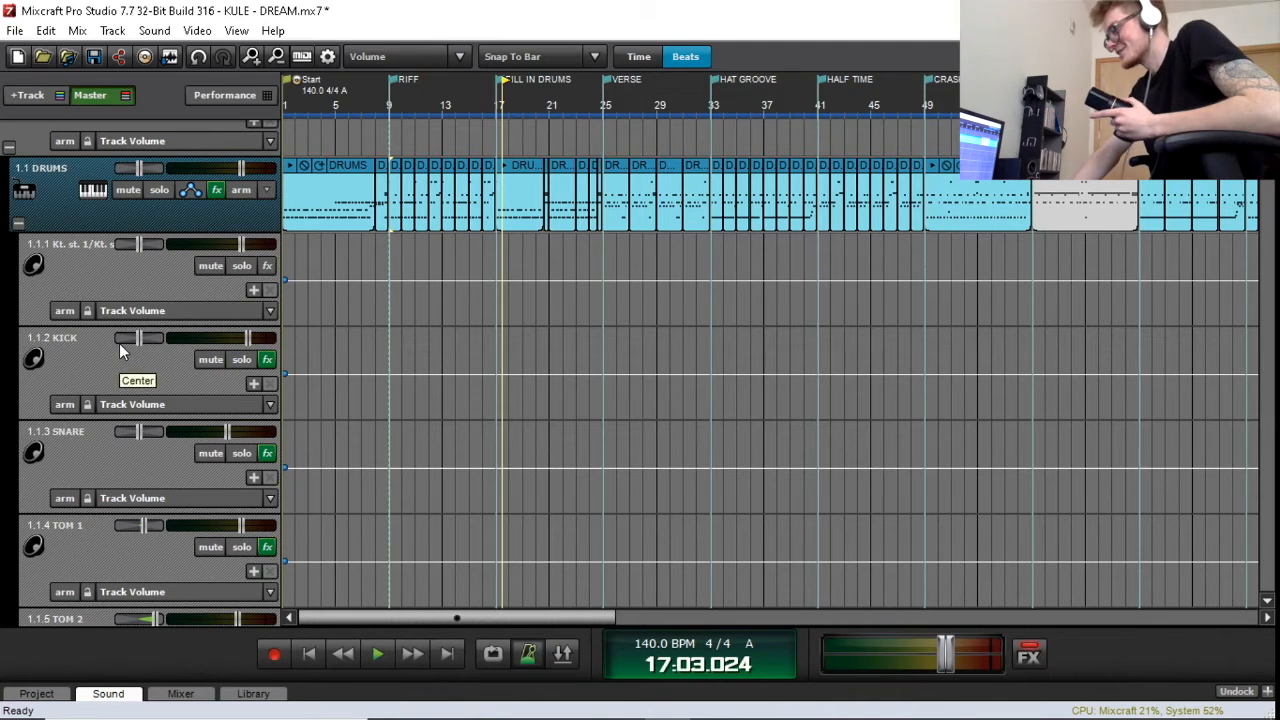
click(266, 360)
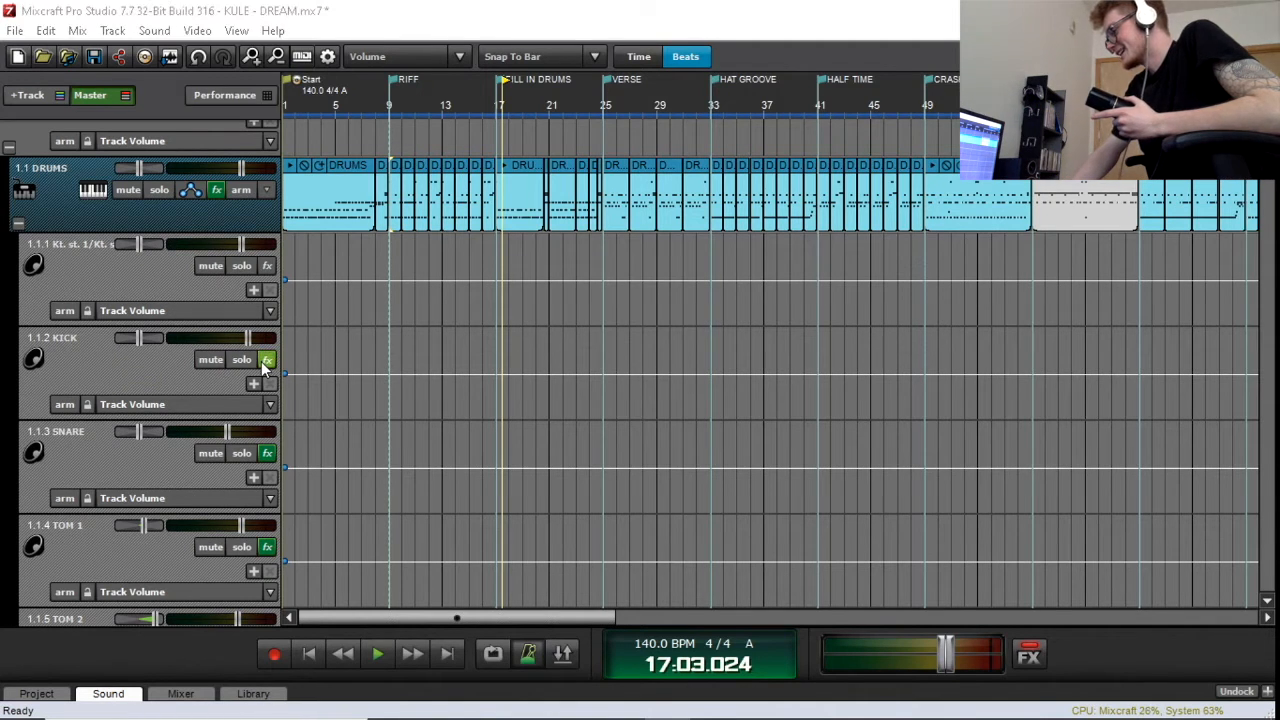
drag(433, 341, 545, 278)
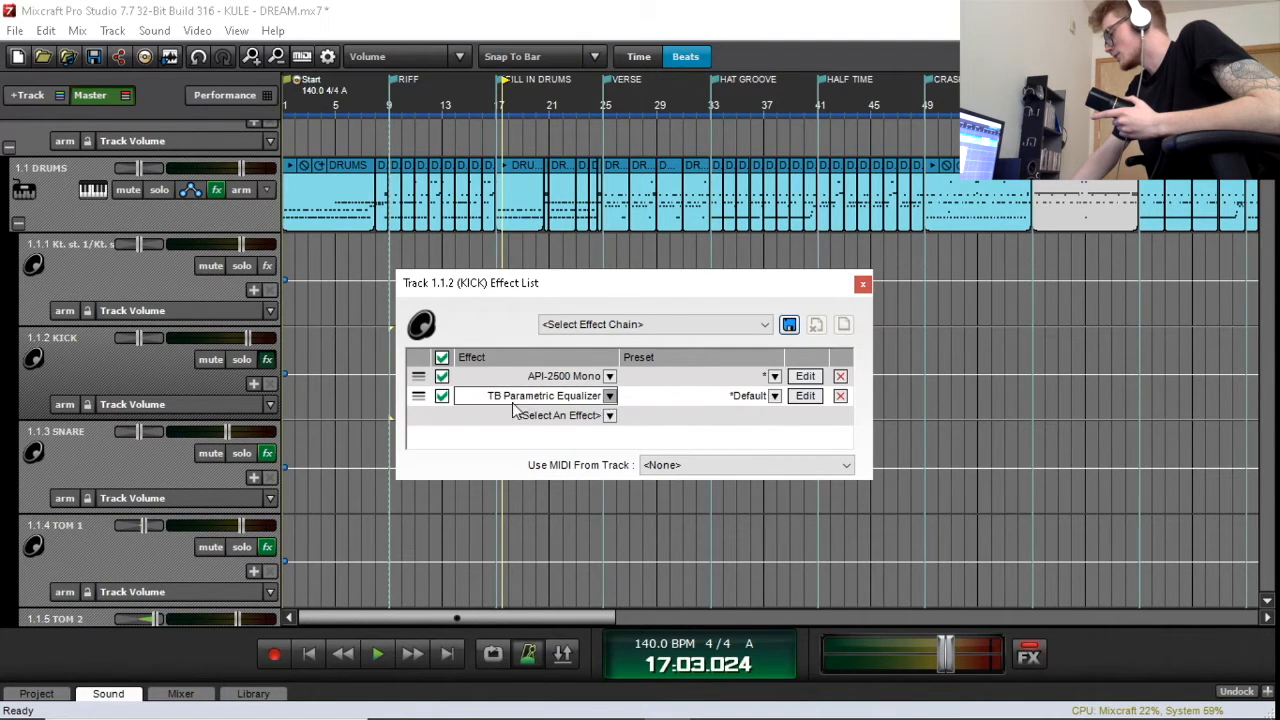
click(805, 396)
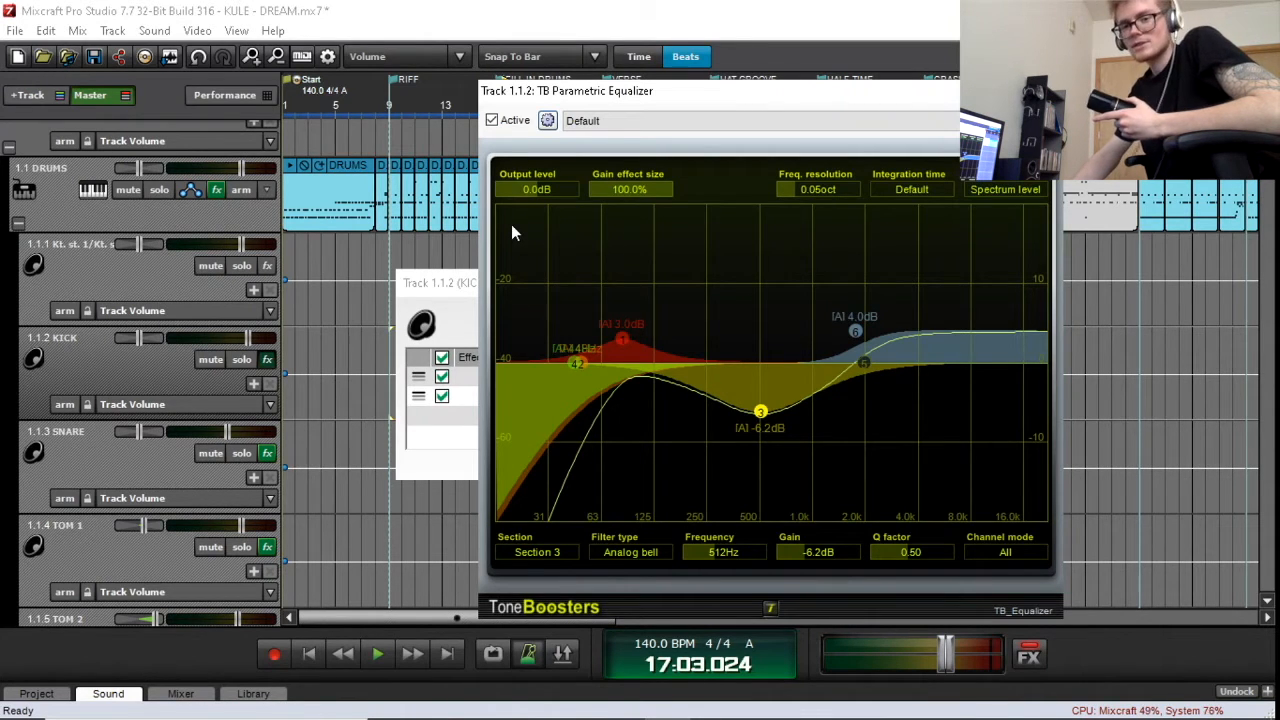
click(424, 286)
click(862, 284)
click(677, 92)
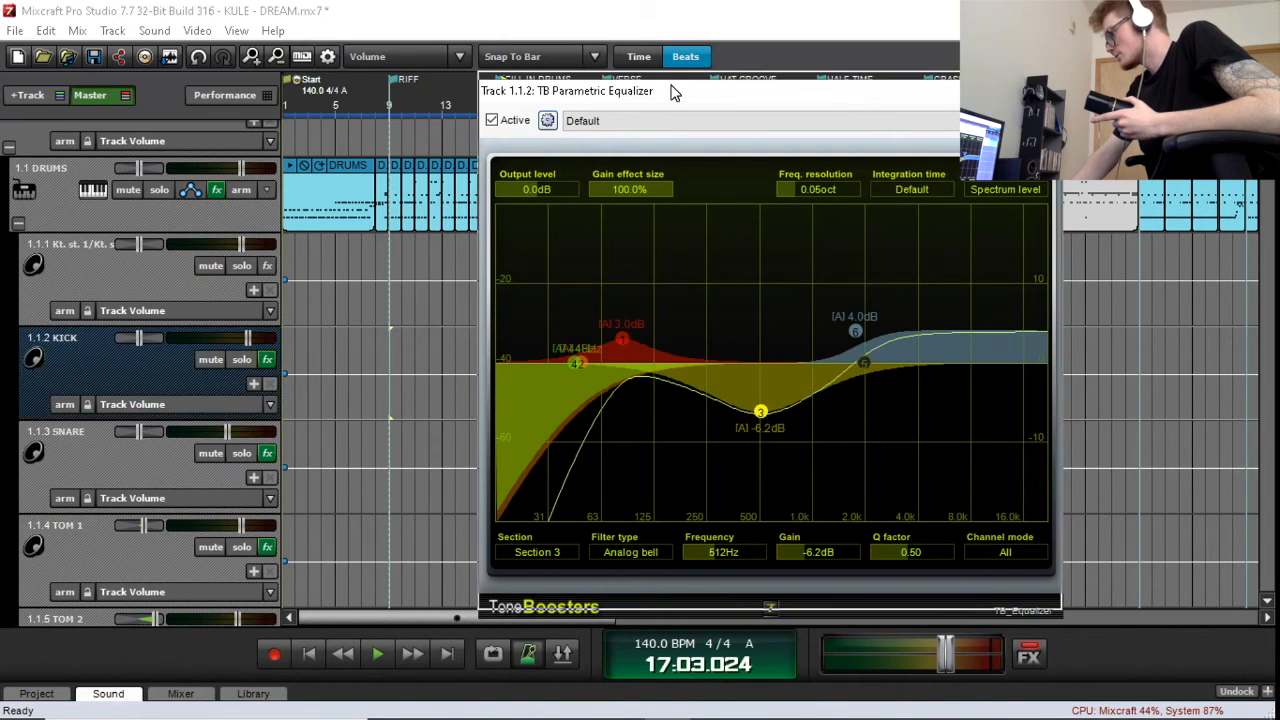
drag(672, 96, 674, 85)
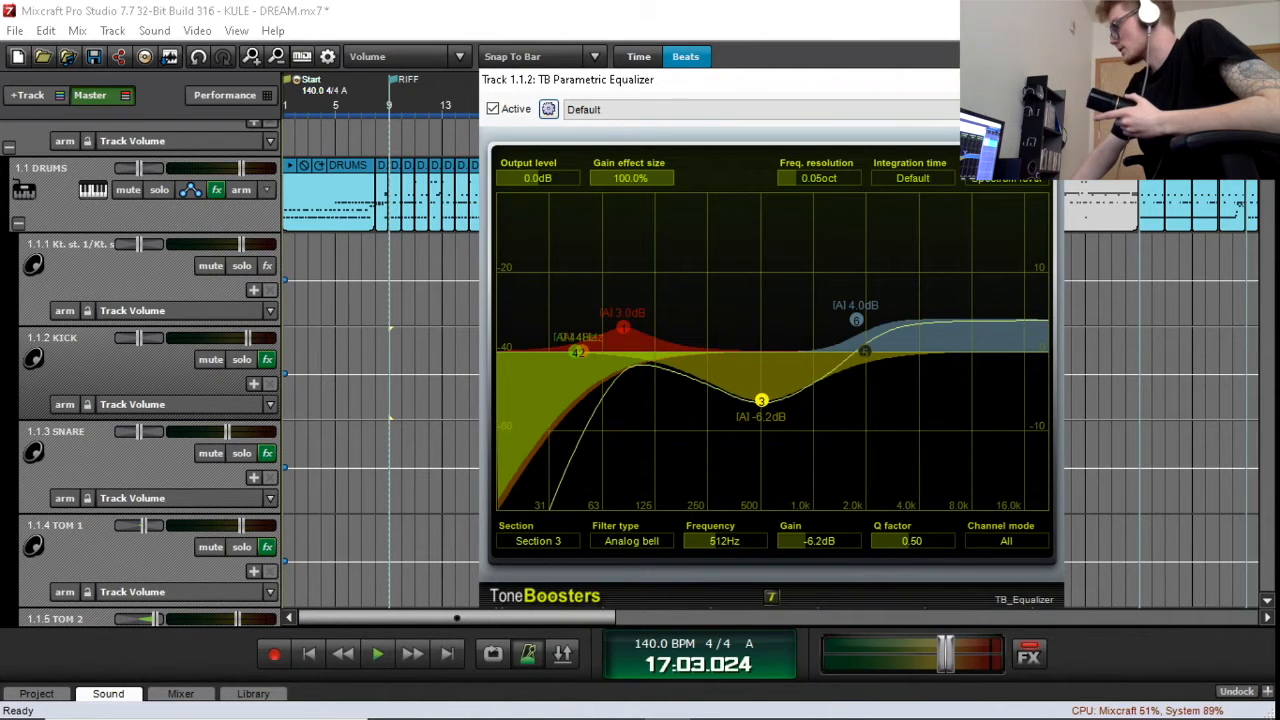
click(1042, 79)
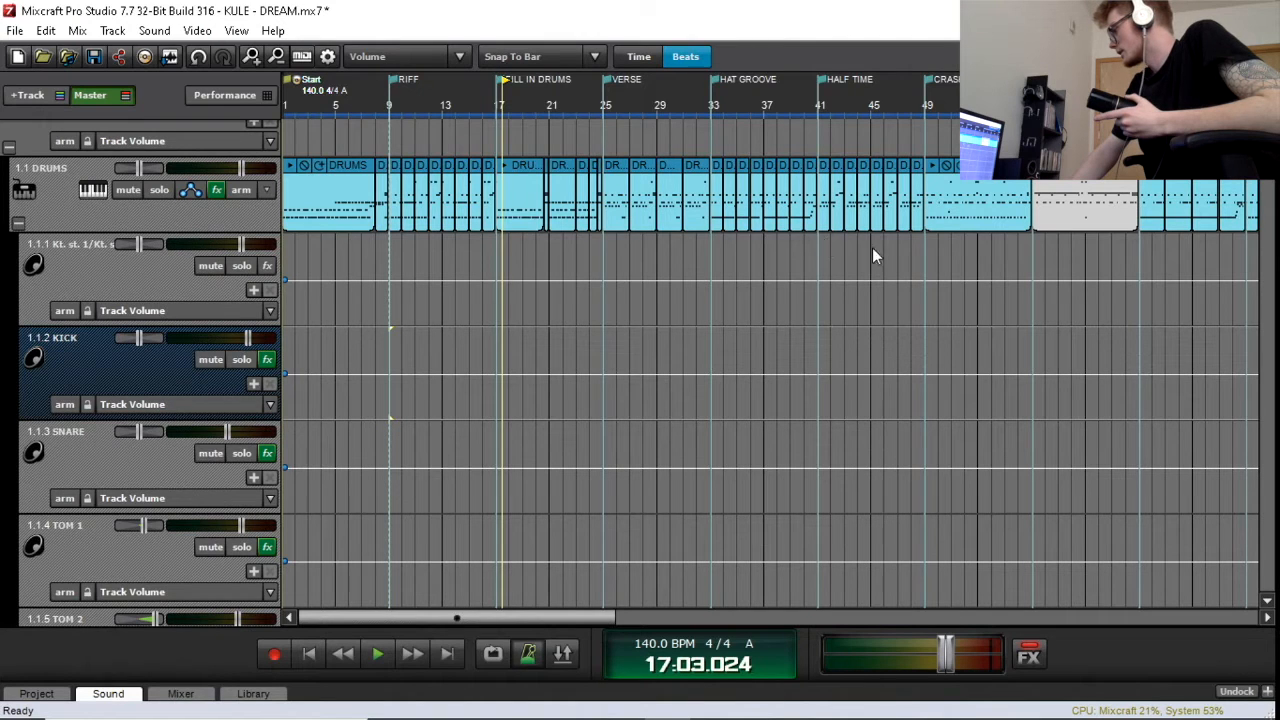
Step: Solo the DRUMS group and play the HALF TIME section, bars 41 to 49, as a loop
drag(820, 248, 927, 247)
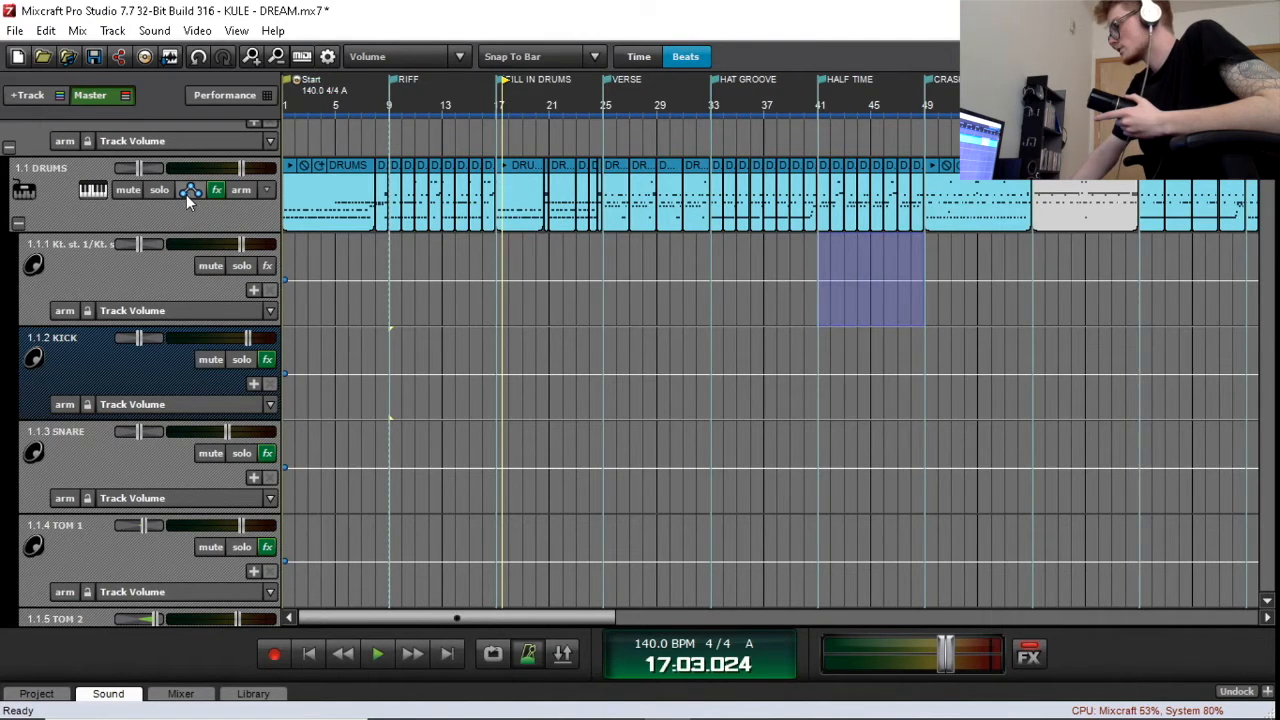
scroll(184, 194, up, 2)
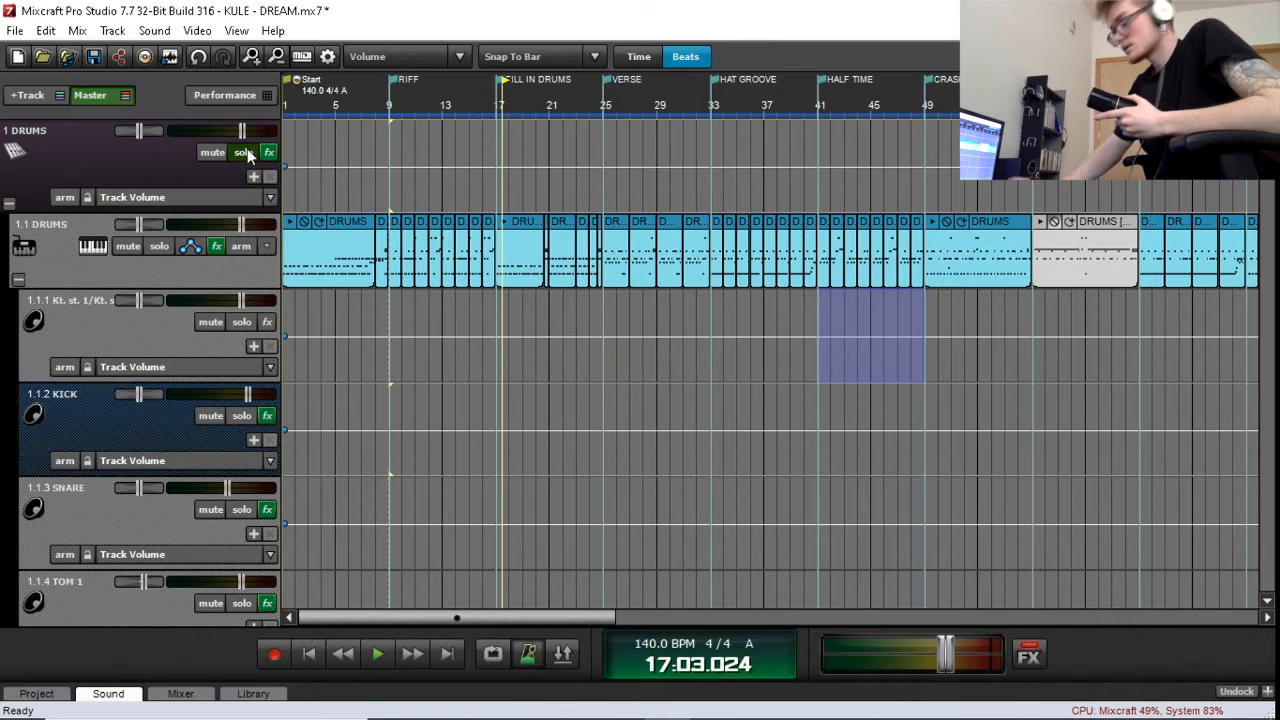
key(l)
key(space)
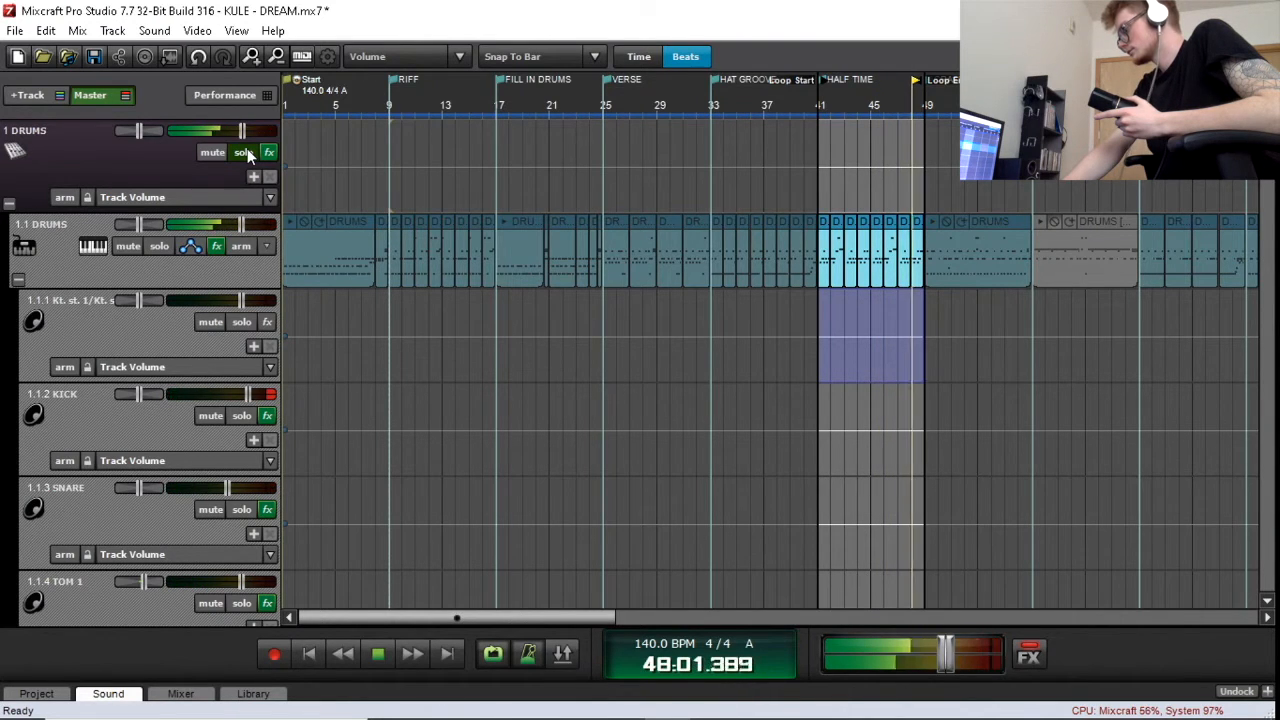
key(space)
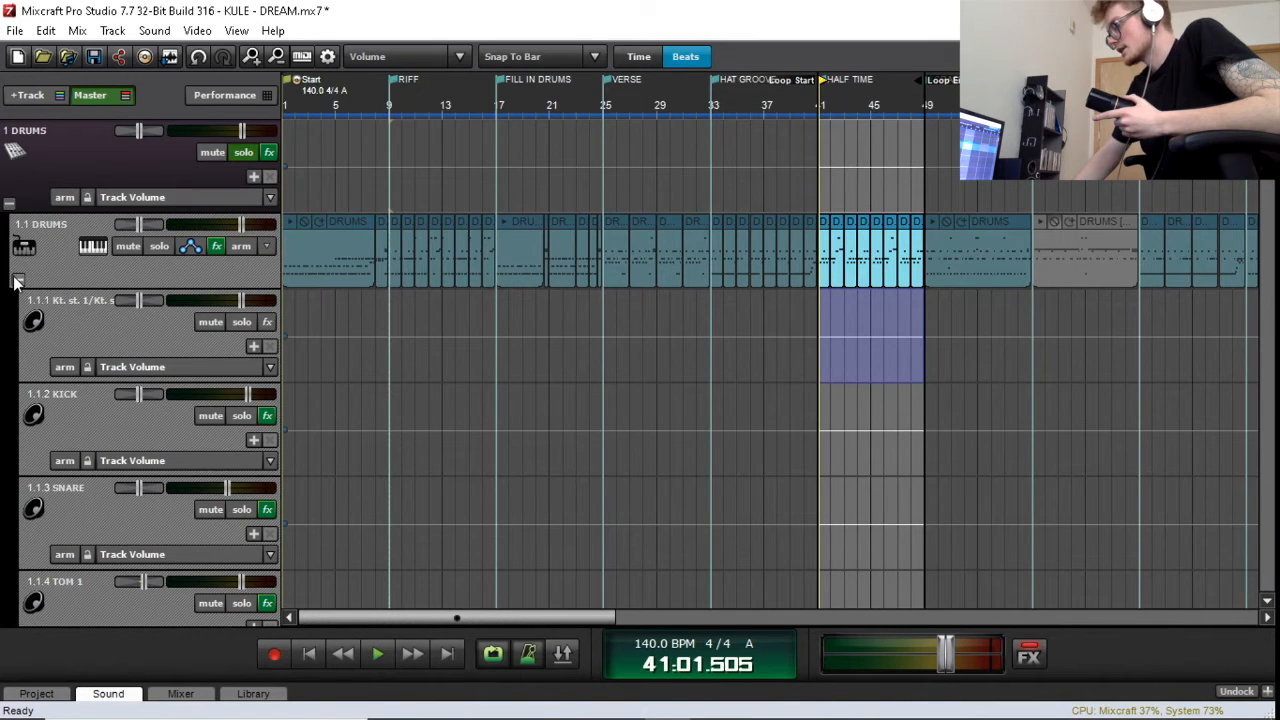
scroll(94, 334, down, 2)
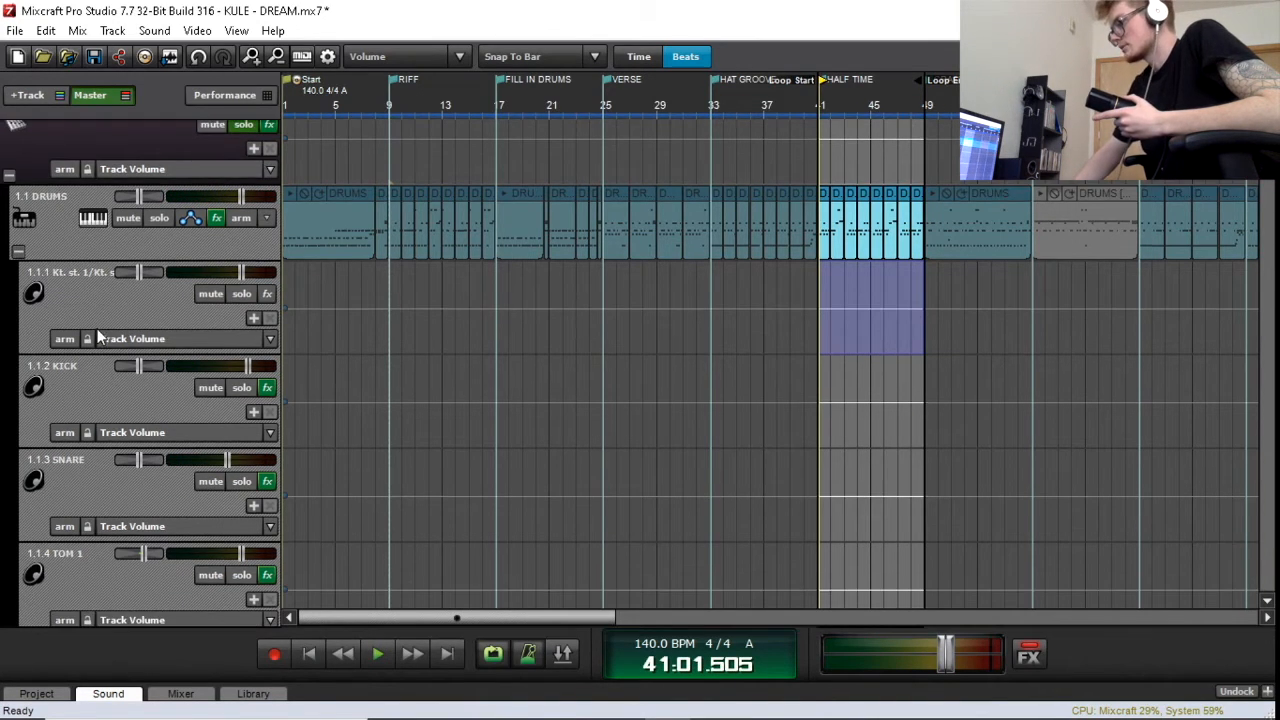
scroll(96, 333, up, 2)
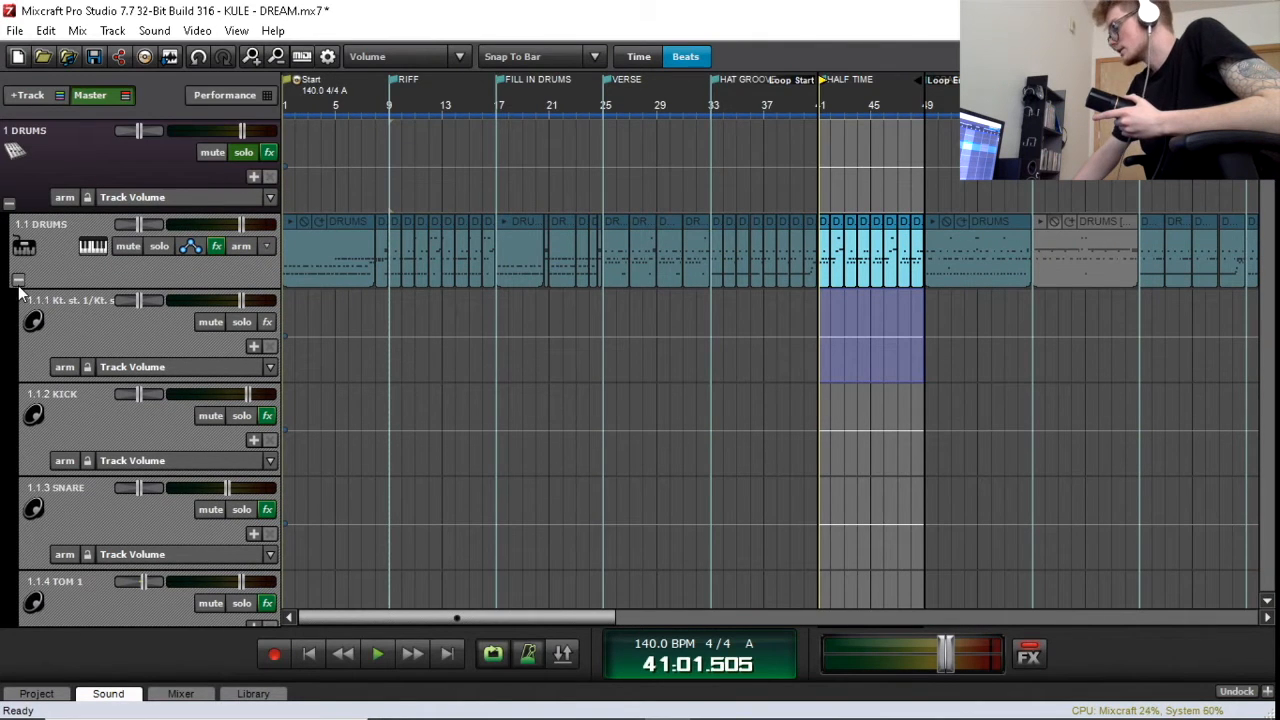
scroll(114, 326, down, 2)
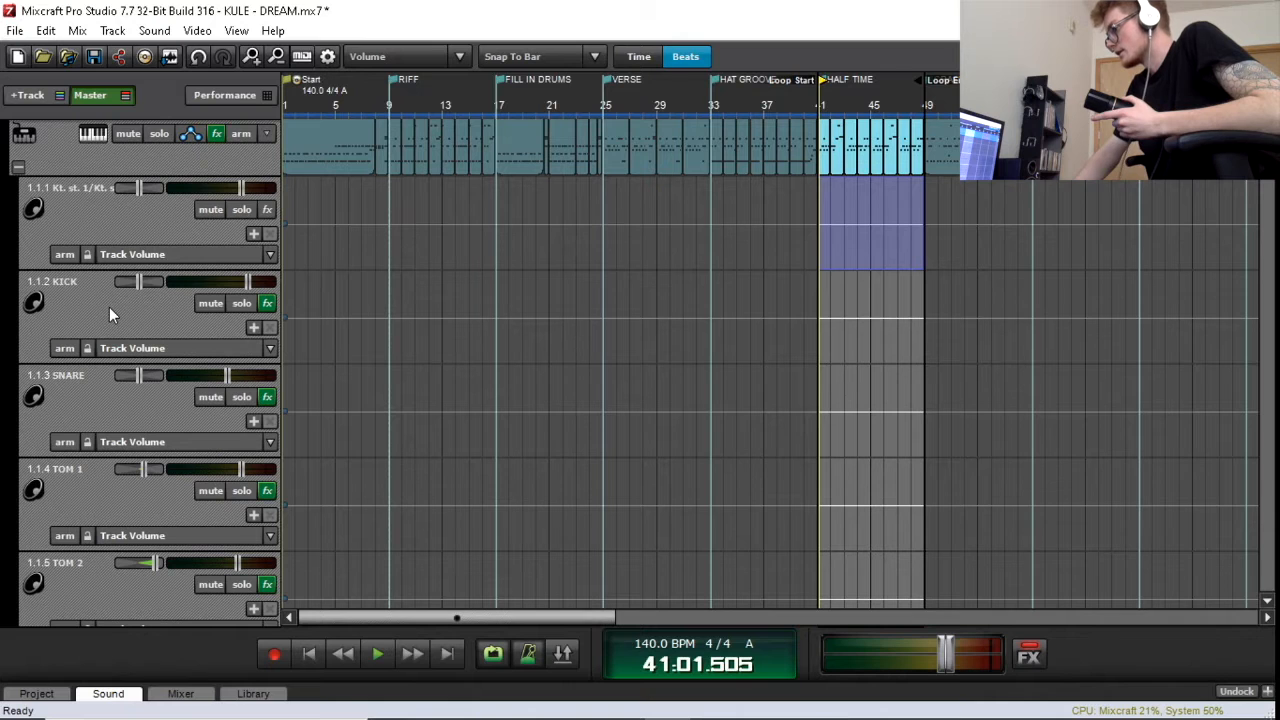
scroll(109, 313, up, 2)
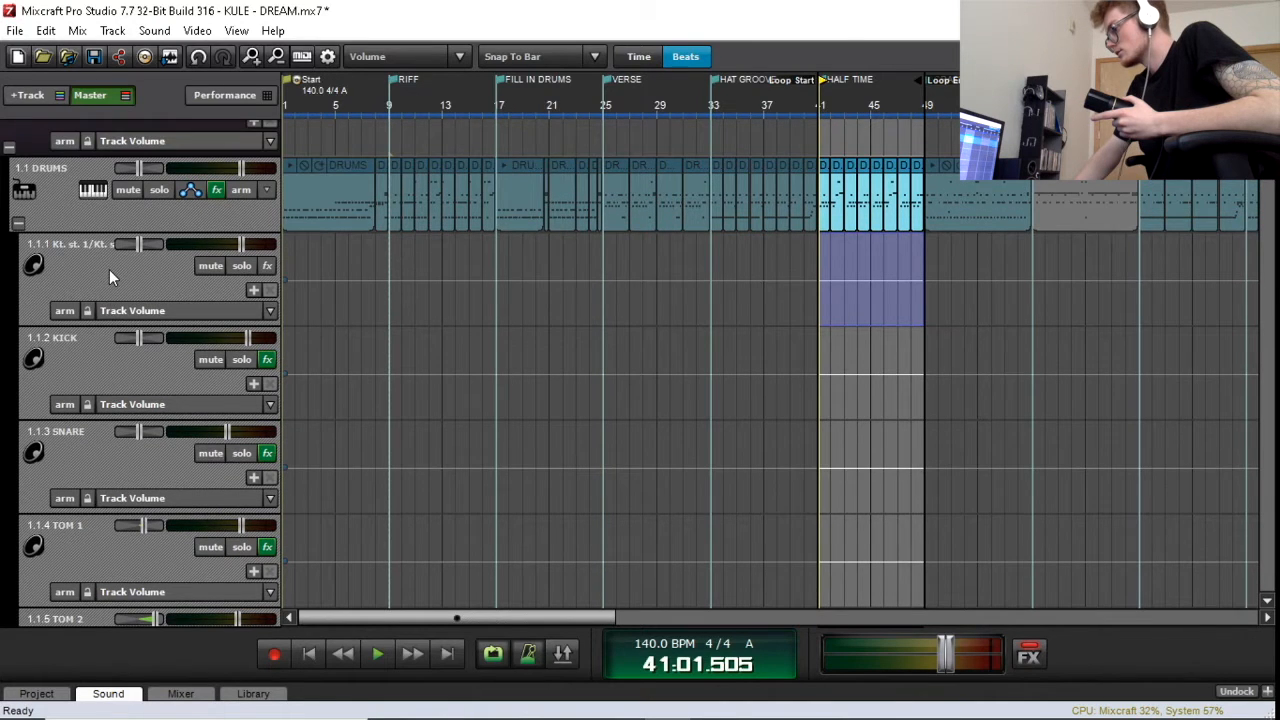
Step: Solo the KICK track from bar 41 and inspect the Section 1 band of its TB Parametric Equalizer, then unsolo the track
scroll(223, 338, down, 2)
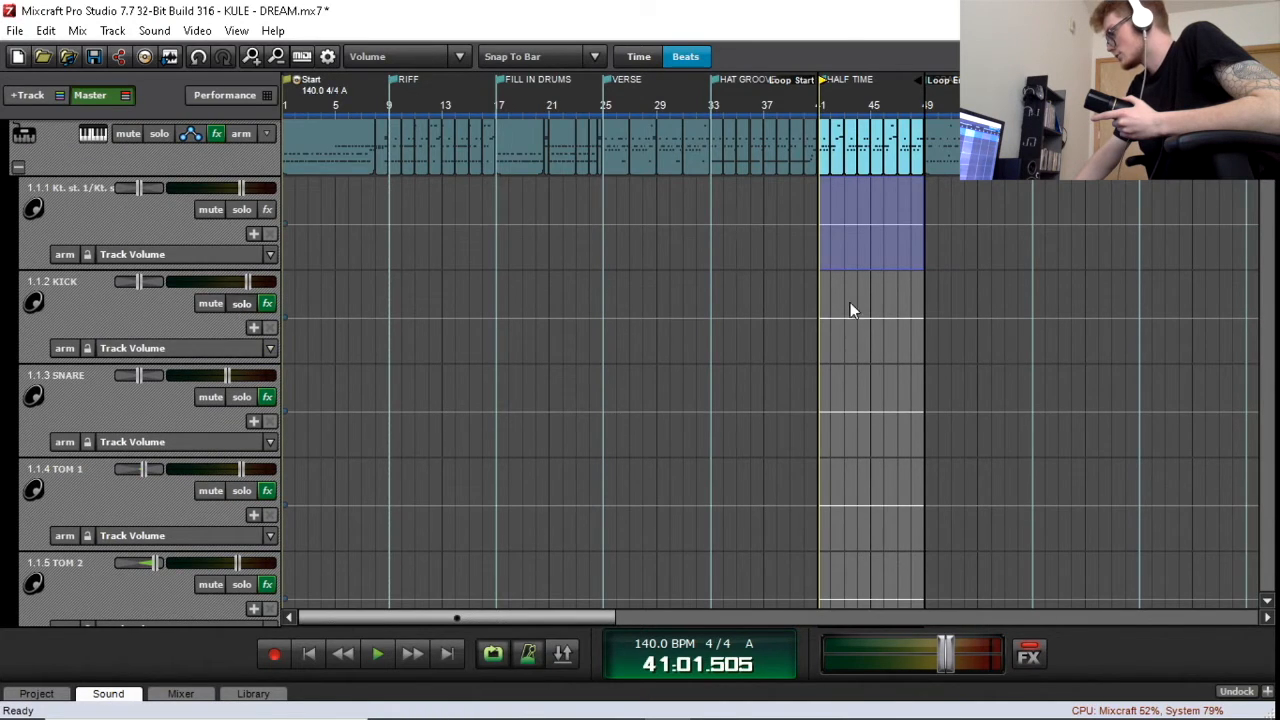
click(819, 290)
click(819, 289)
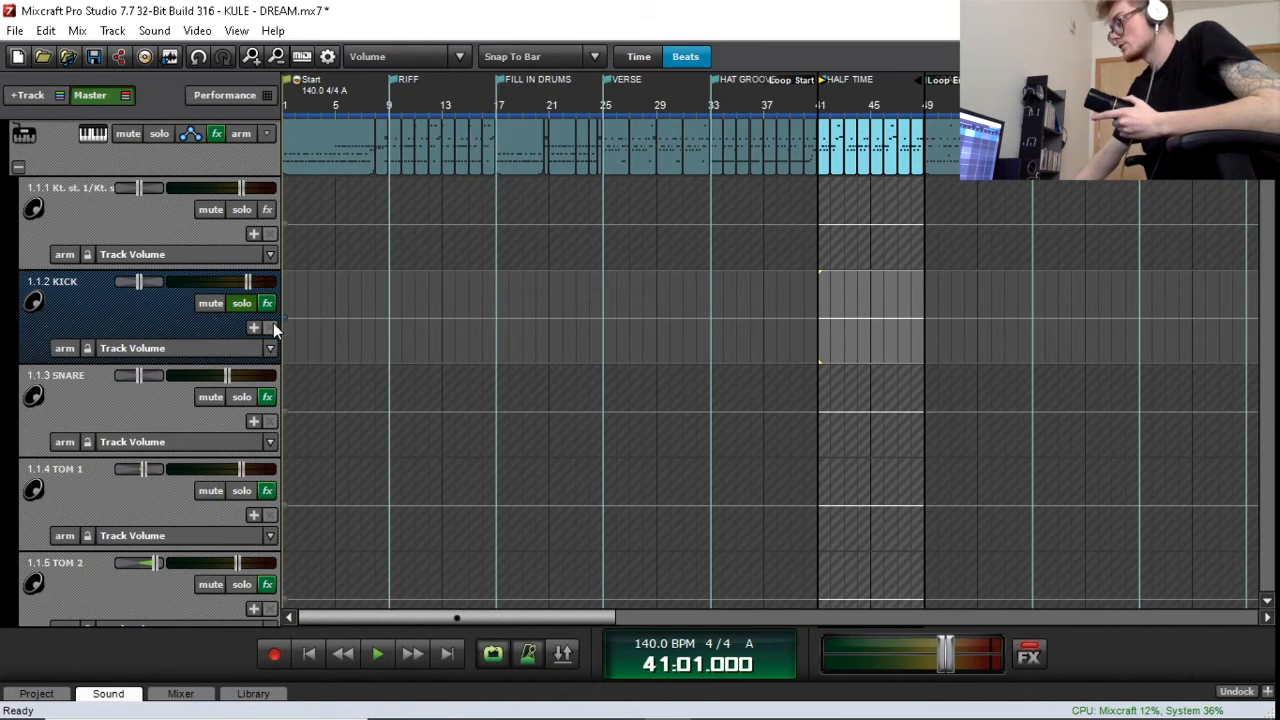
click(815, 397)
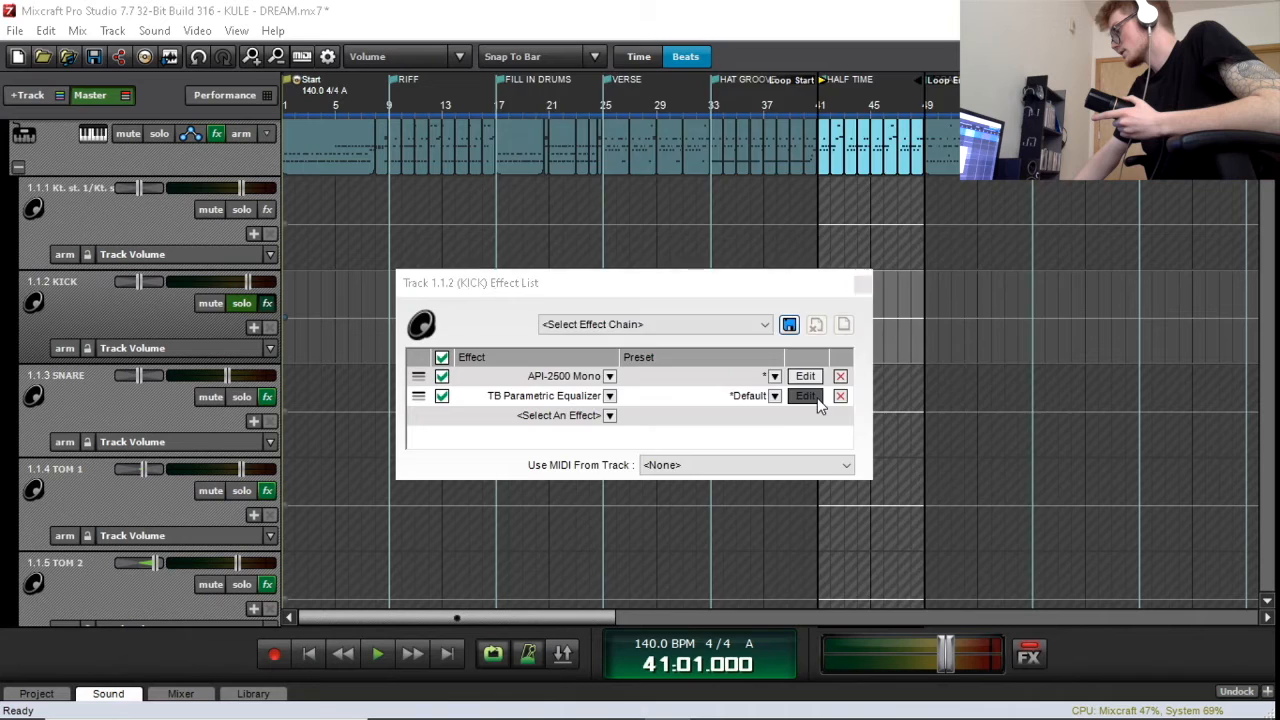
click(620, 325)
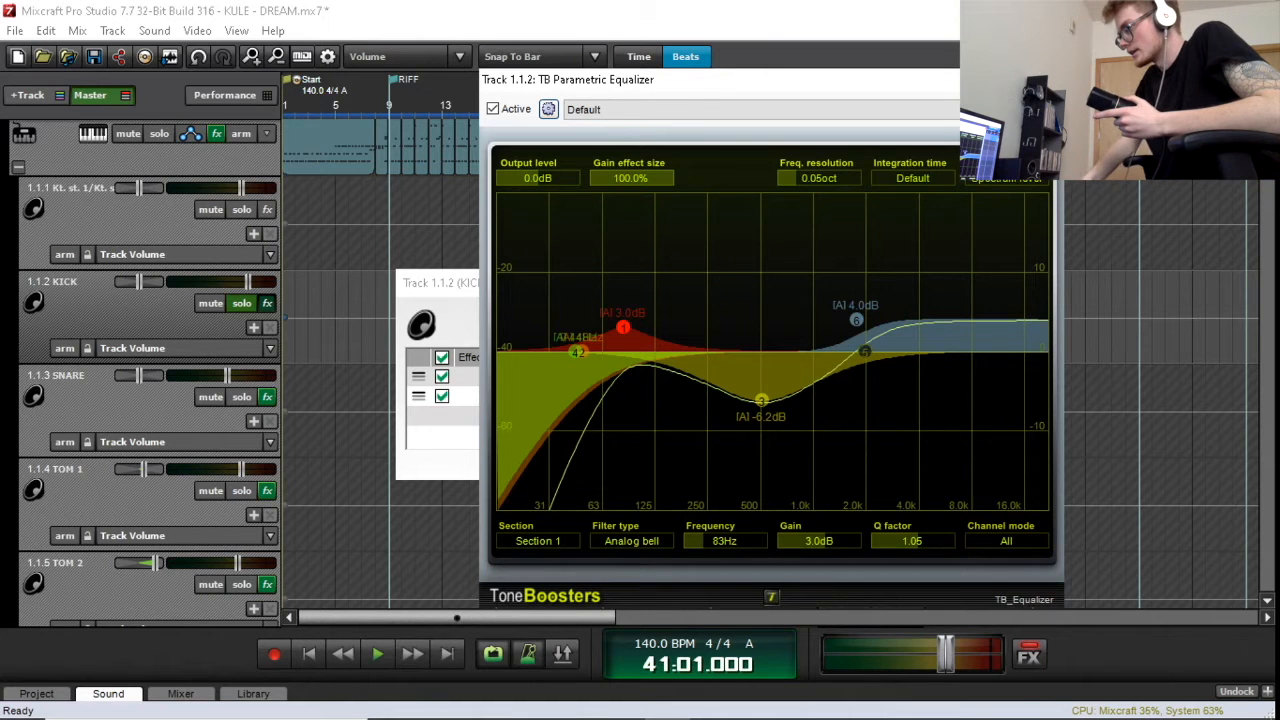
click(252, 316)
click(242, 304)
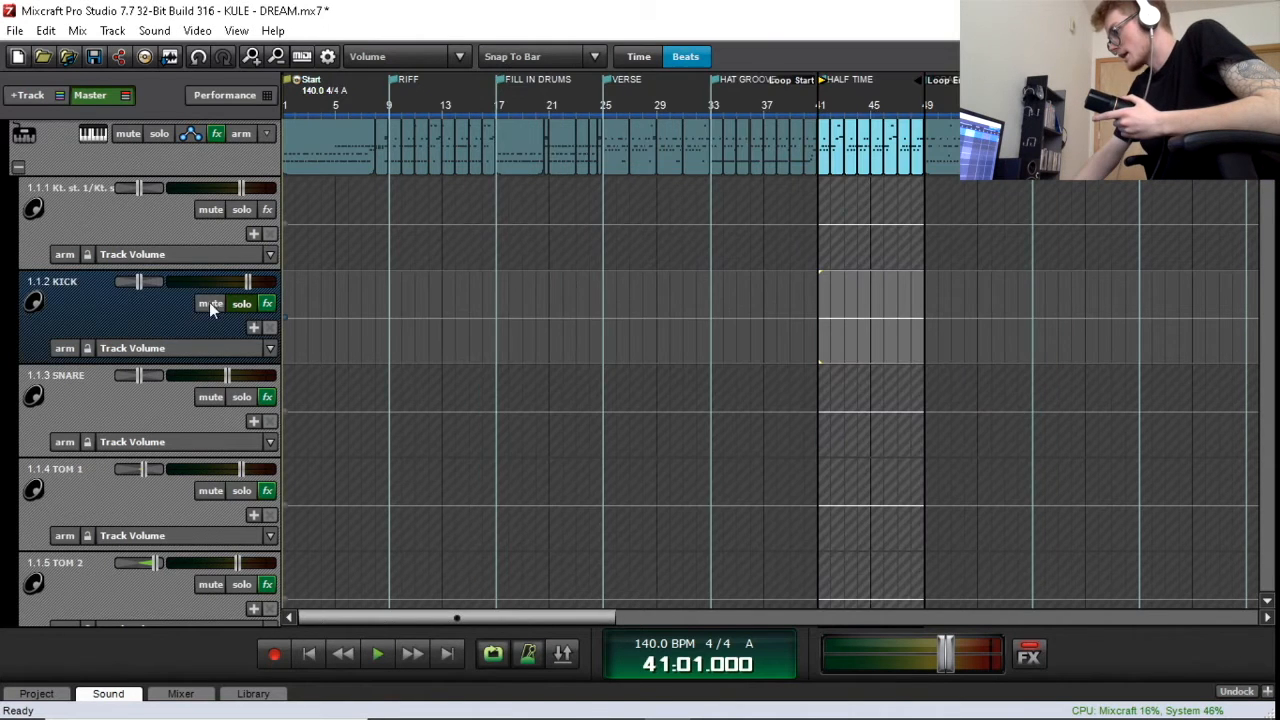
Step: Collapse the output tracks of 1.1 DRUMS and turn off the loop around the HALF TIME section
scroll(169, 255, up, 3)
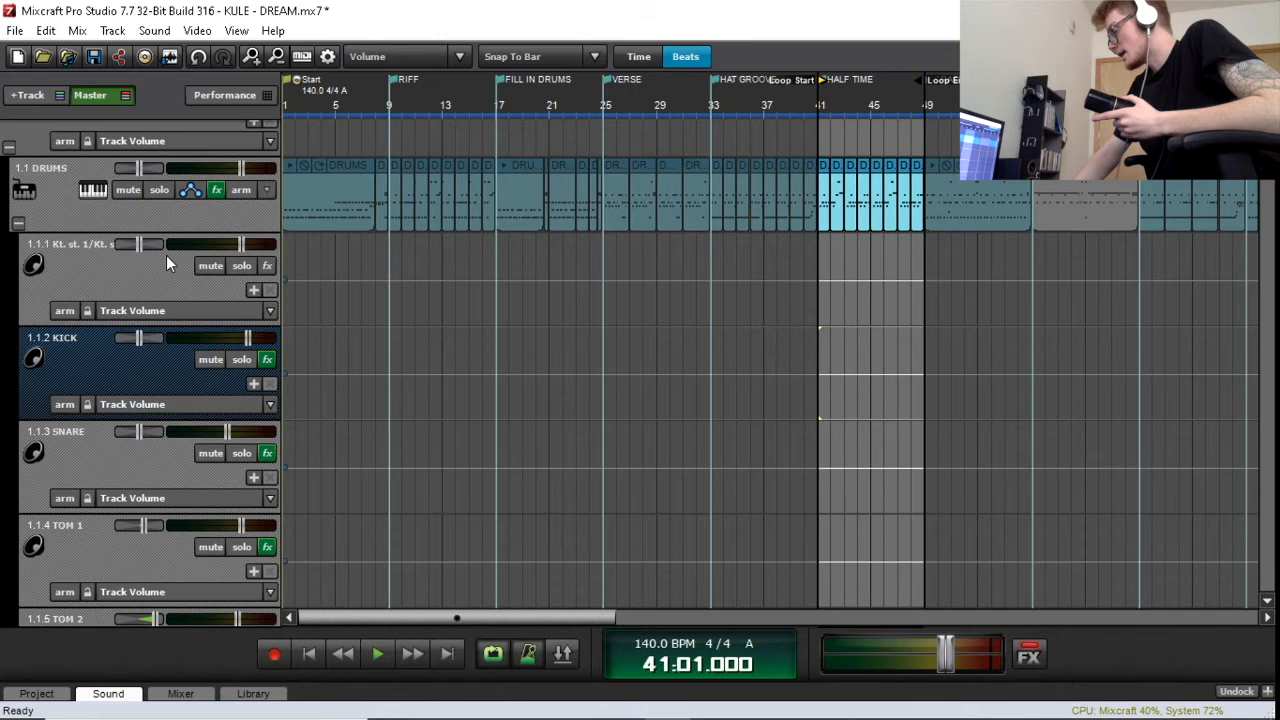
scroll(40, 280, up, 1)
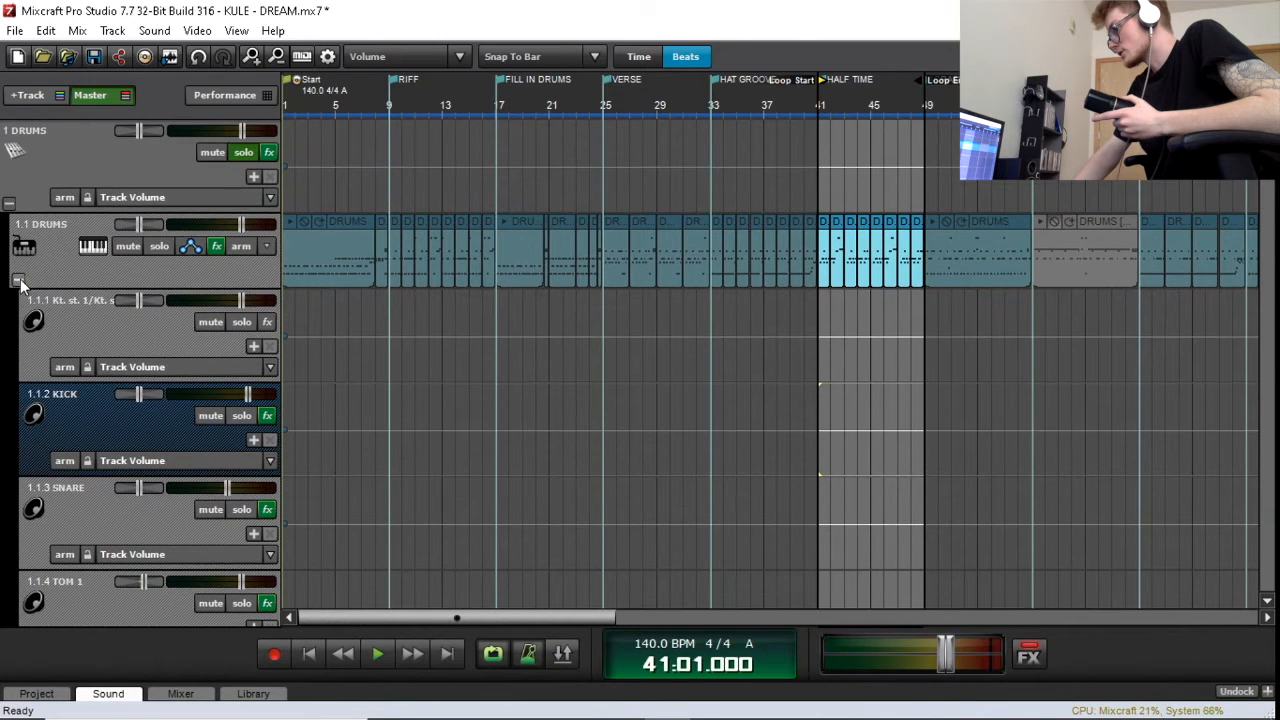
click(18, 279)
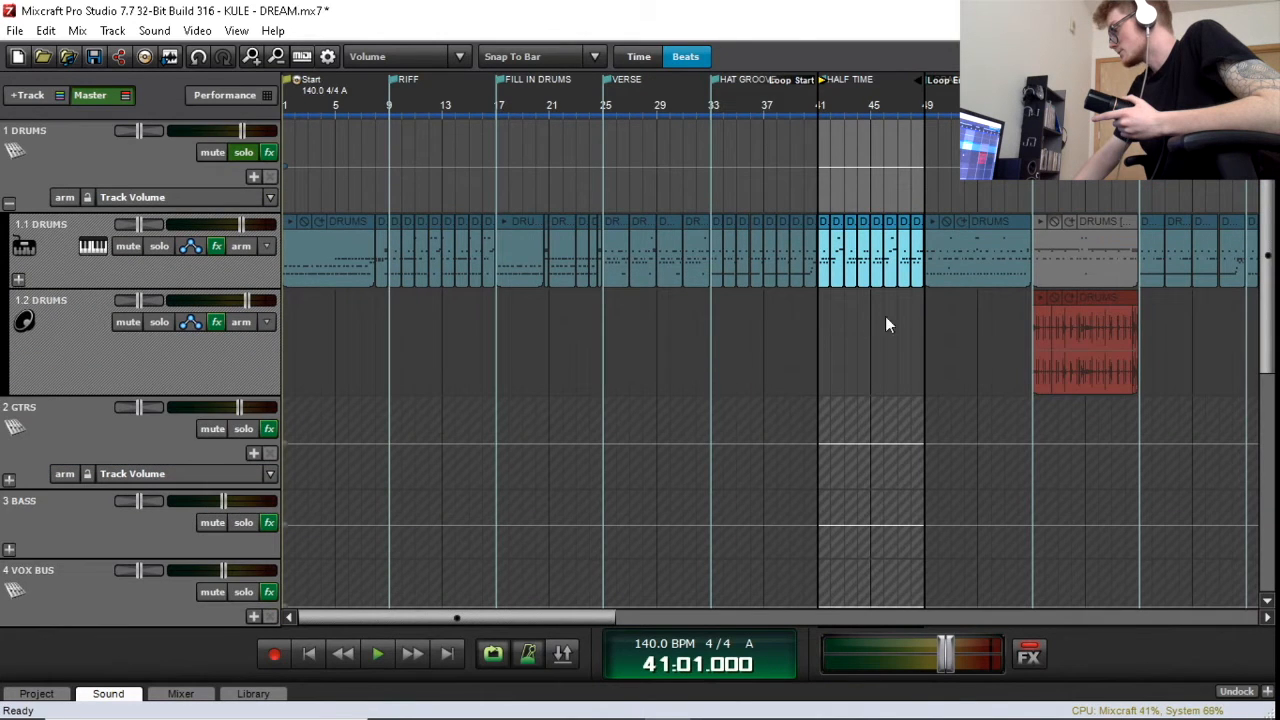
click(819, 332)
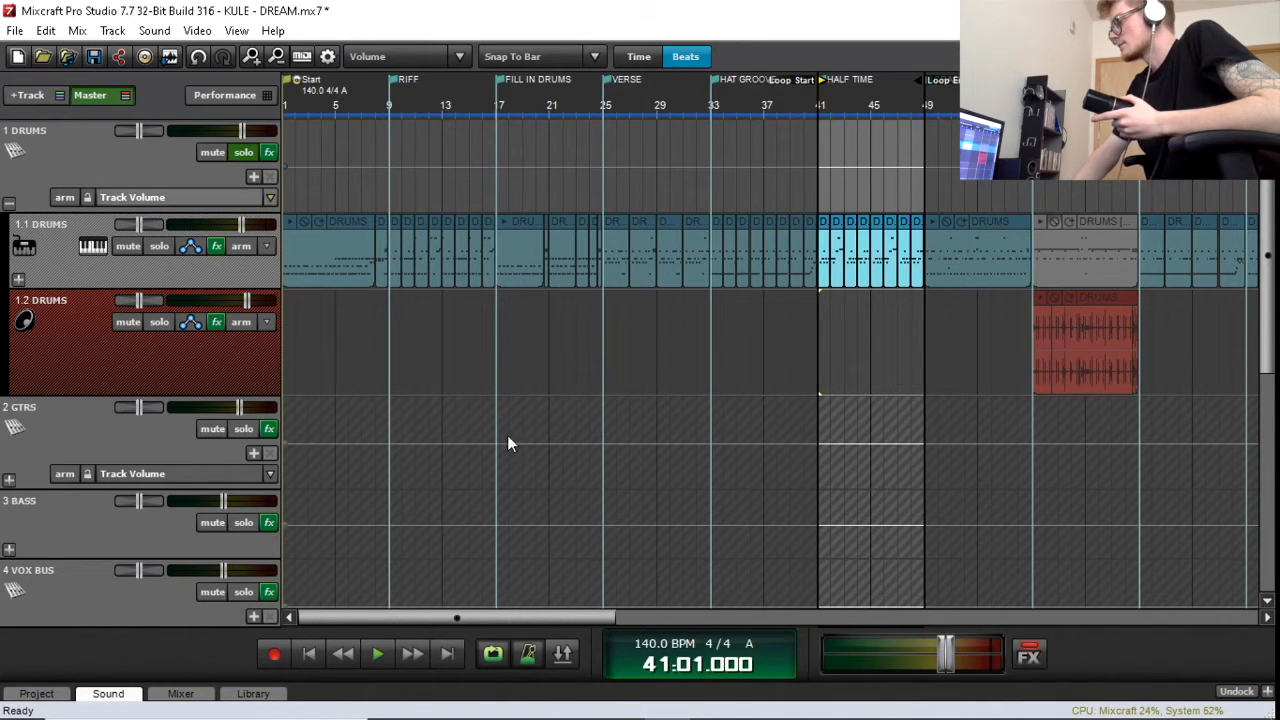
scroll(507, 435, down, 2)
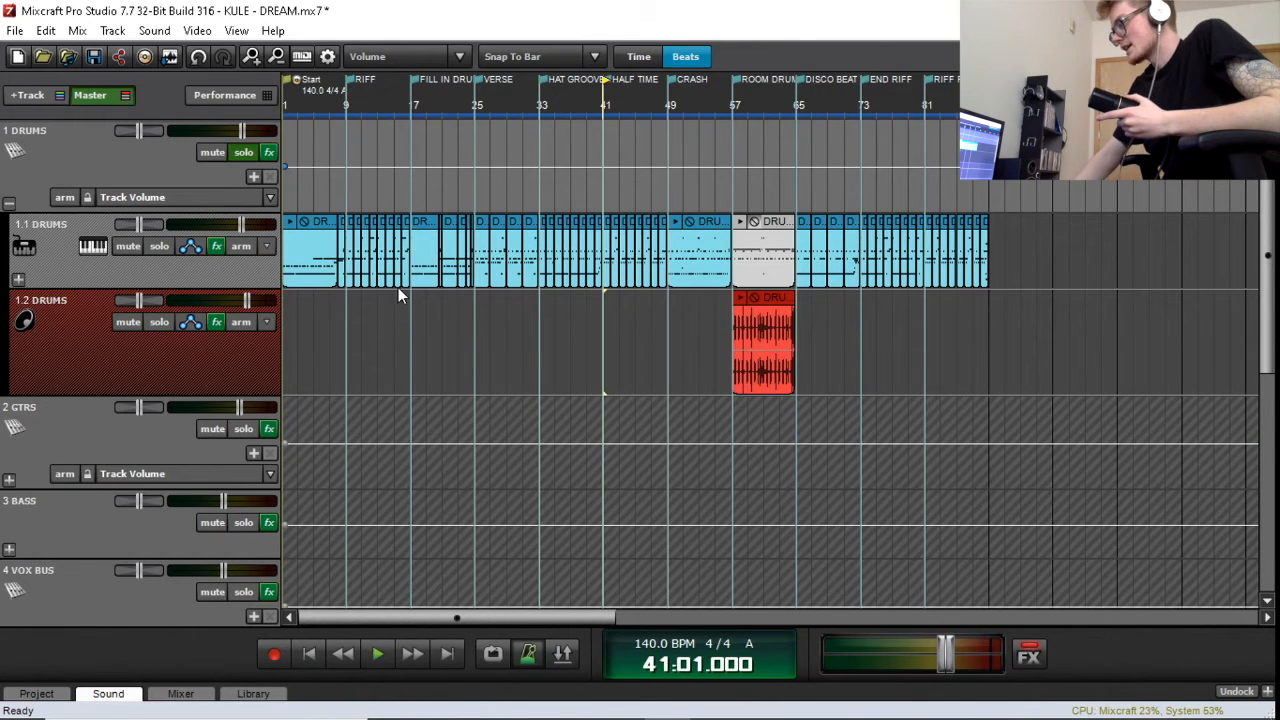
Step: Expand the 1.1 DRUMS track again to show its KICK, SNARE and TOM output tracks
click(18, 279)
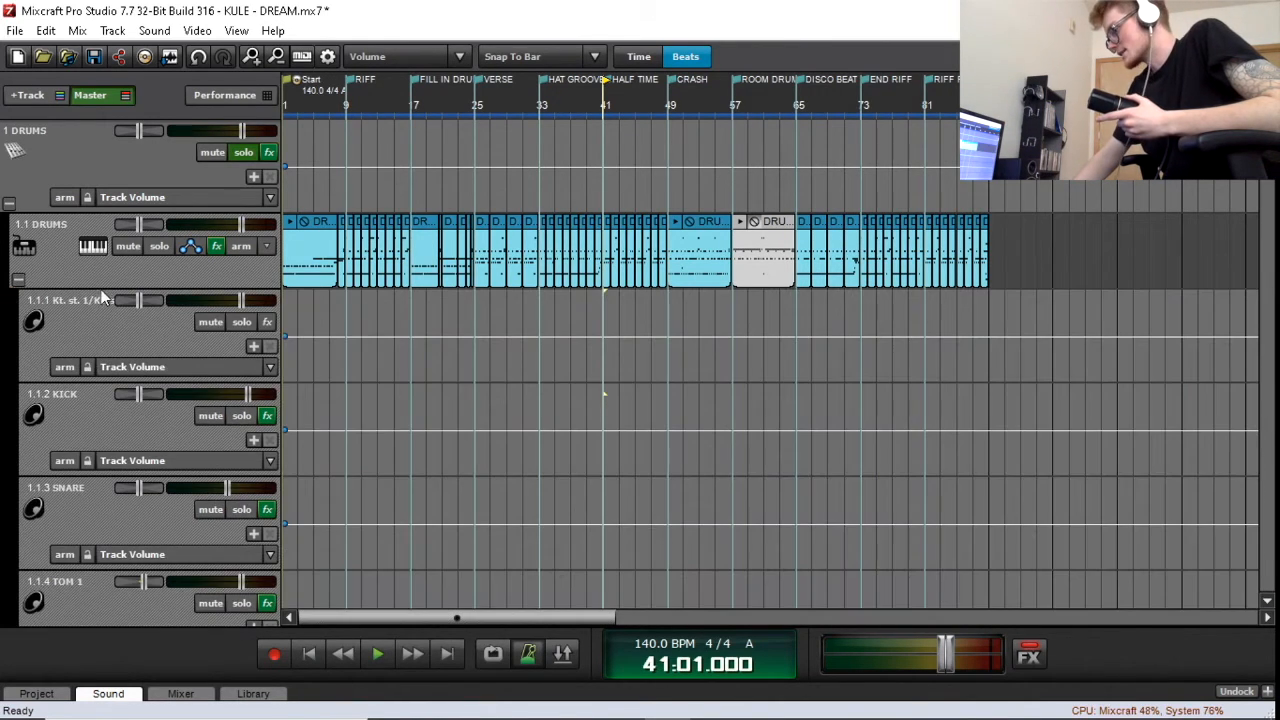
scroll(106, 309, down, 2)
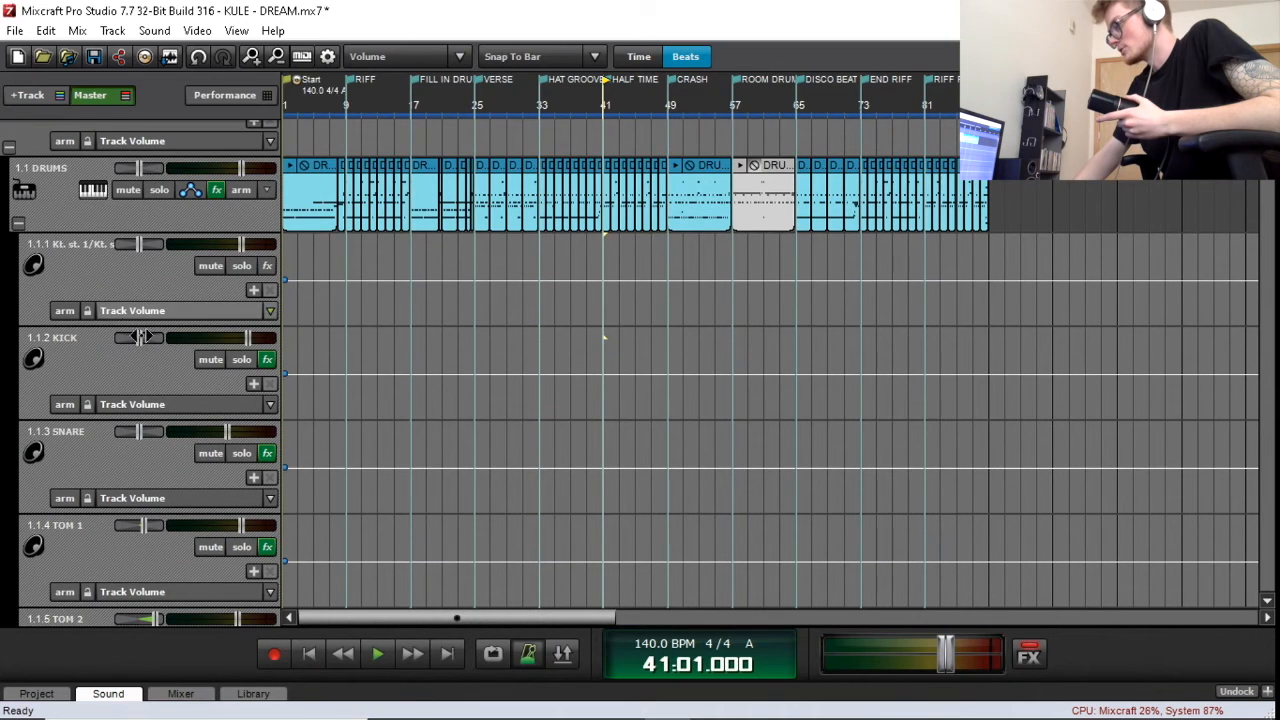
scroll(137, 370, down, 2)
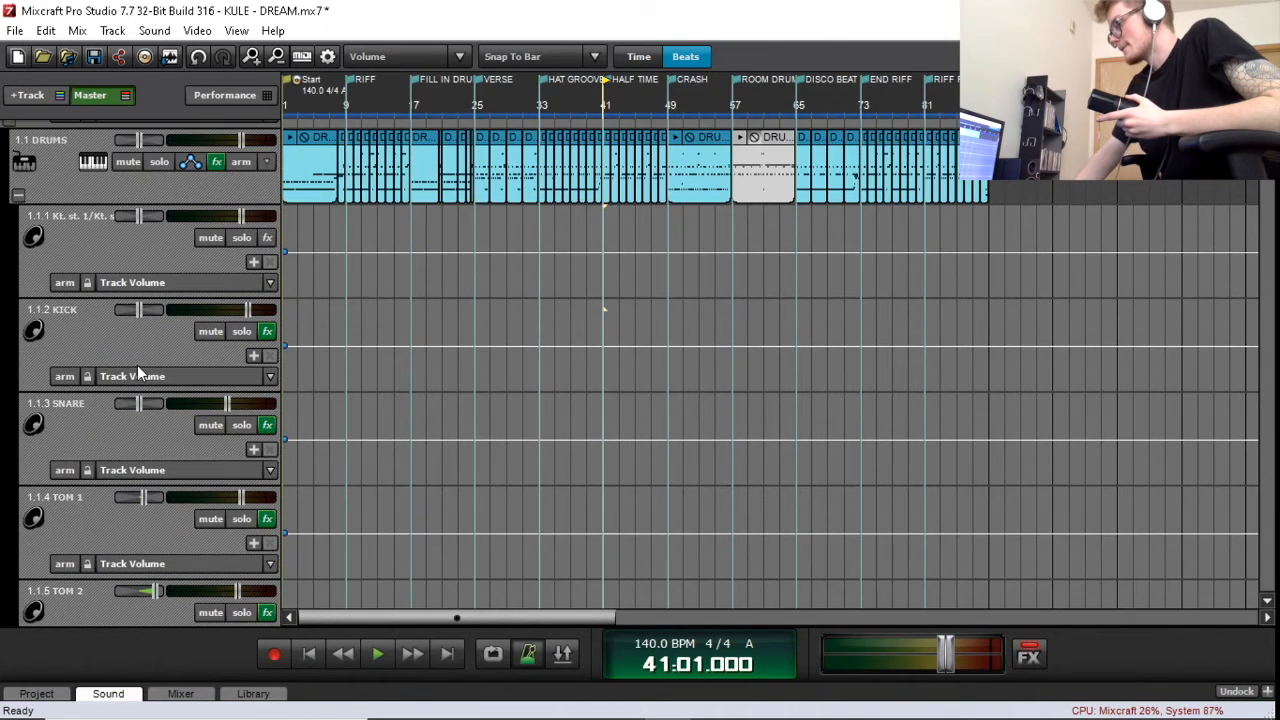
Step: Solo the SNARE track and play the HALF TIME section from bar 41 as a loop
scroll(137, 372, down, 1)
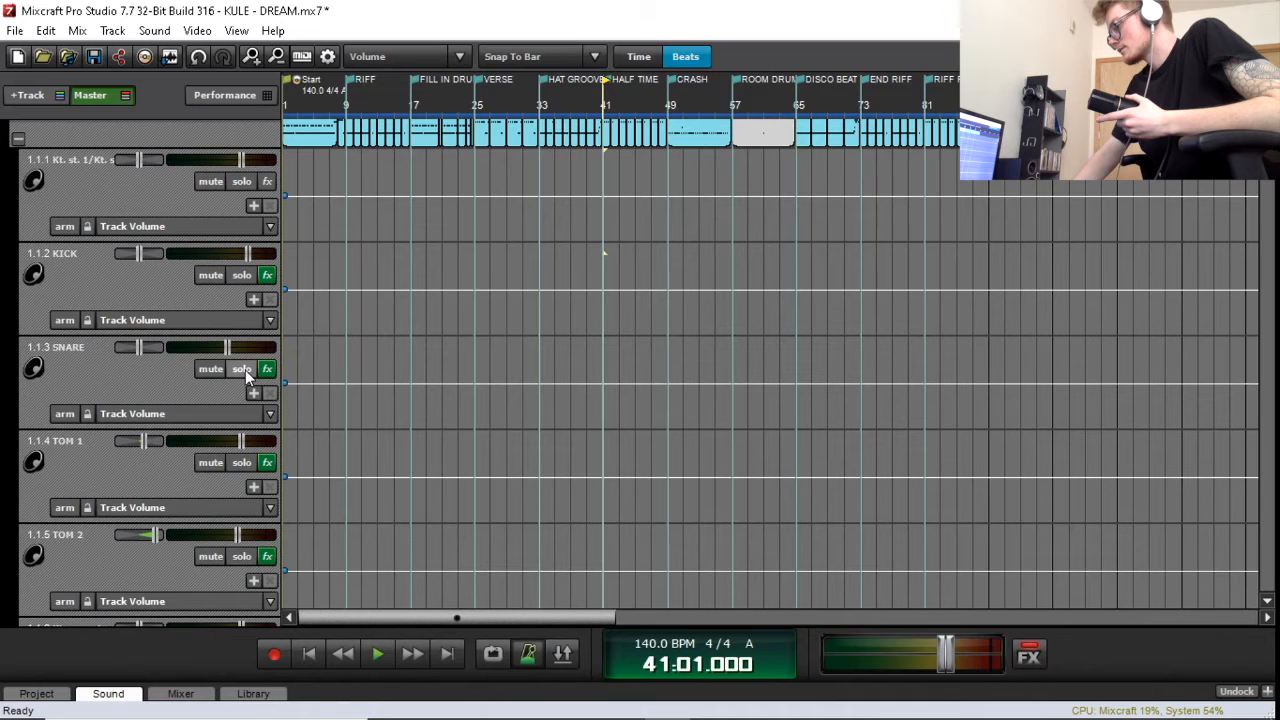
click(605, 368)
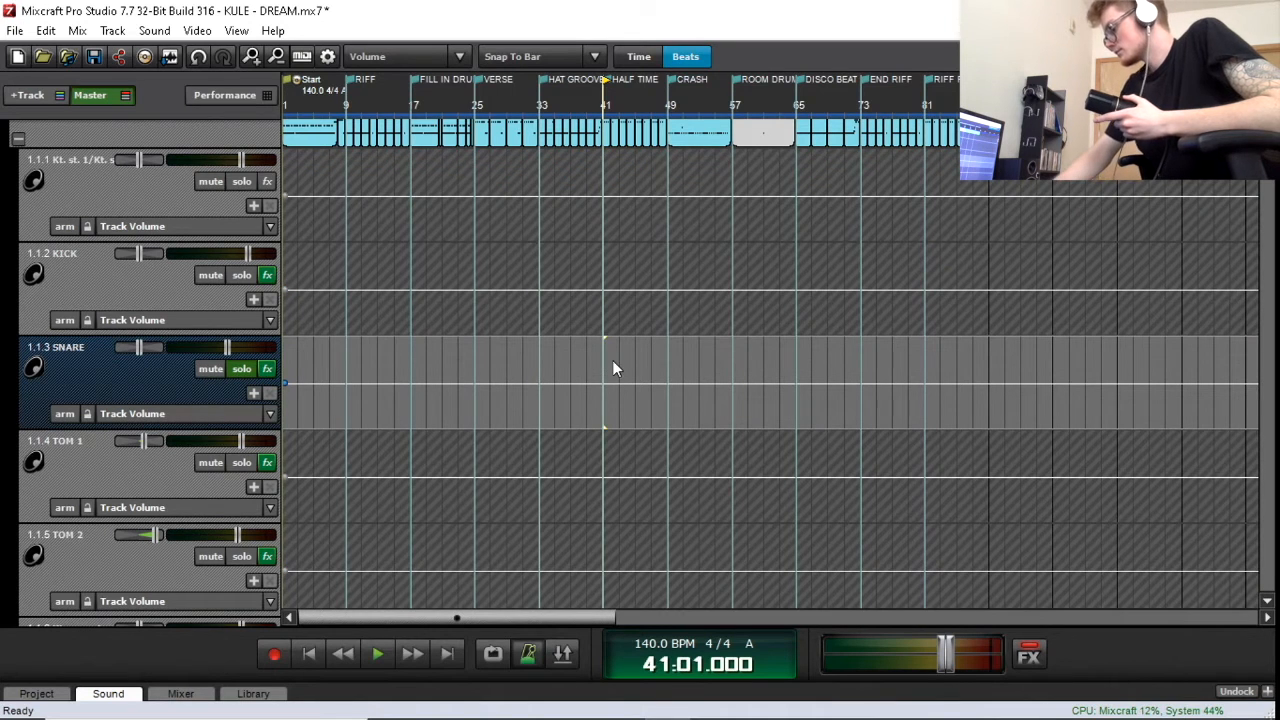
key(l)
key(space)
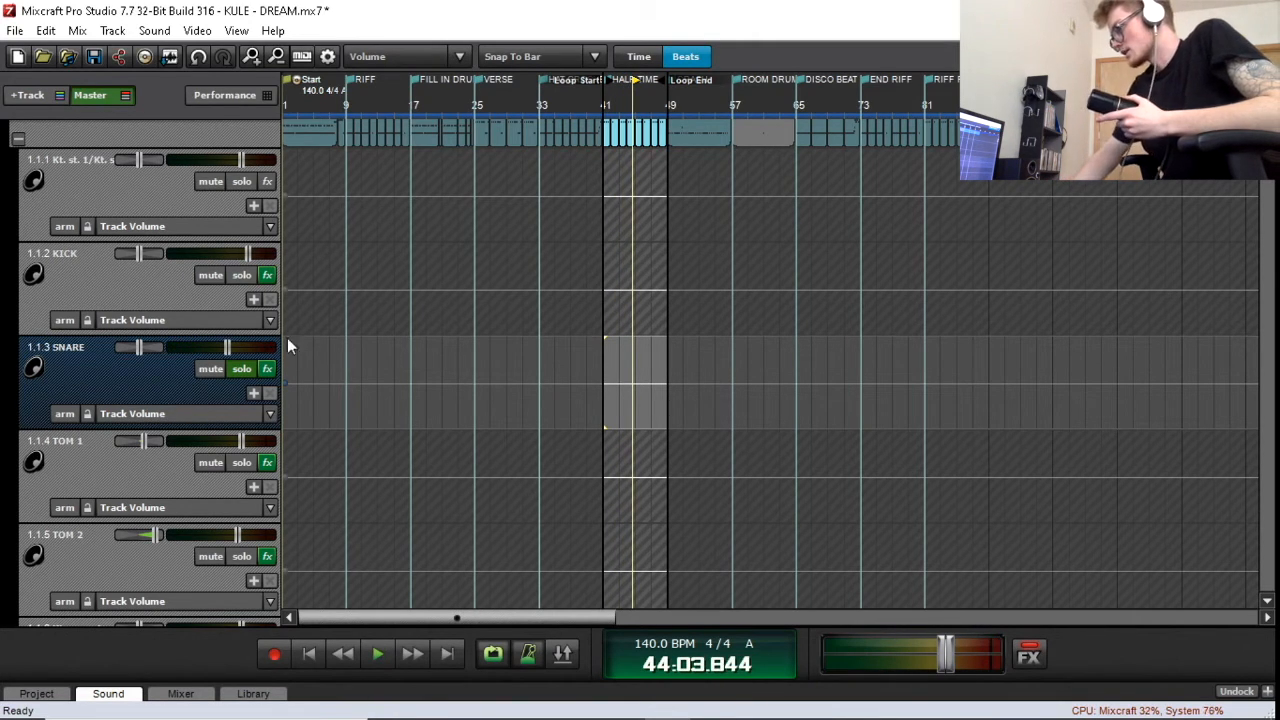
Step: Bypass all effects in the SNARE track's effect list and listen to the dry snare in the loop
click(267, 368)
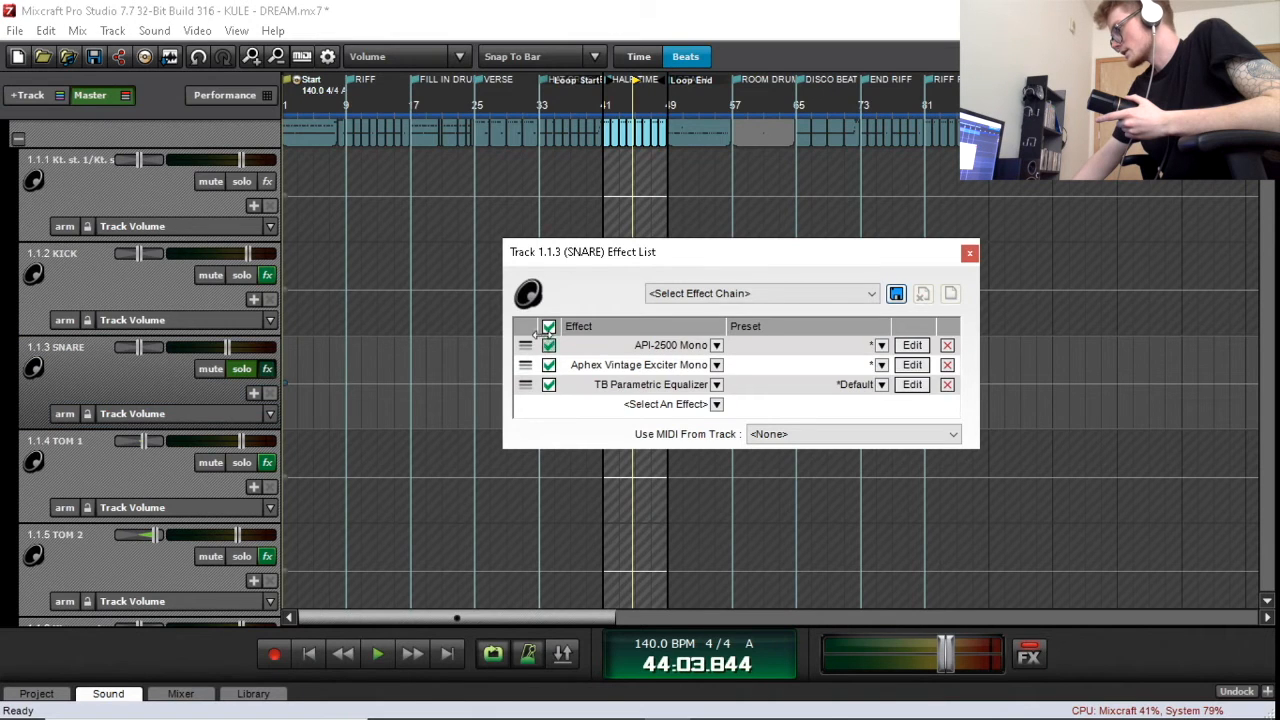
click(548, 326)
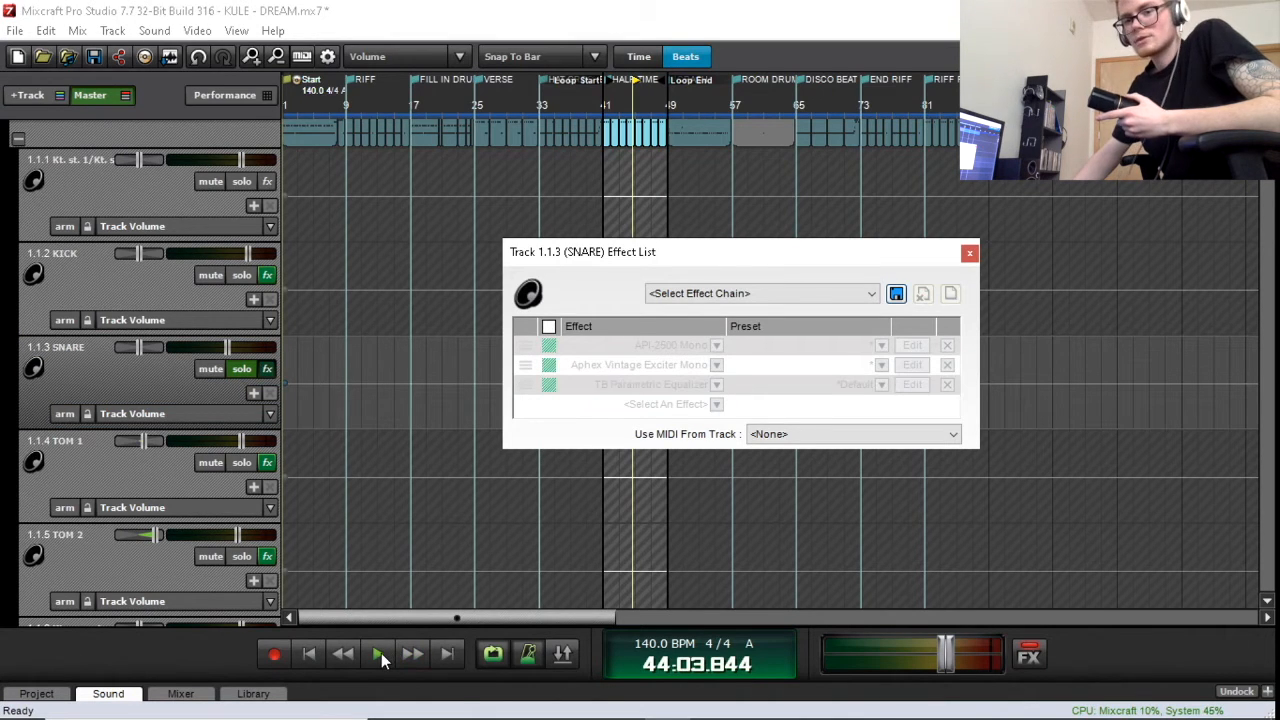
click(381, 656)
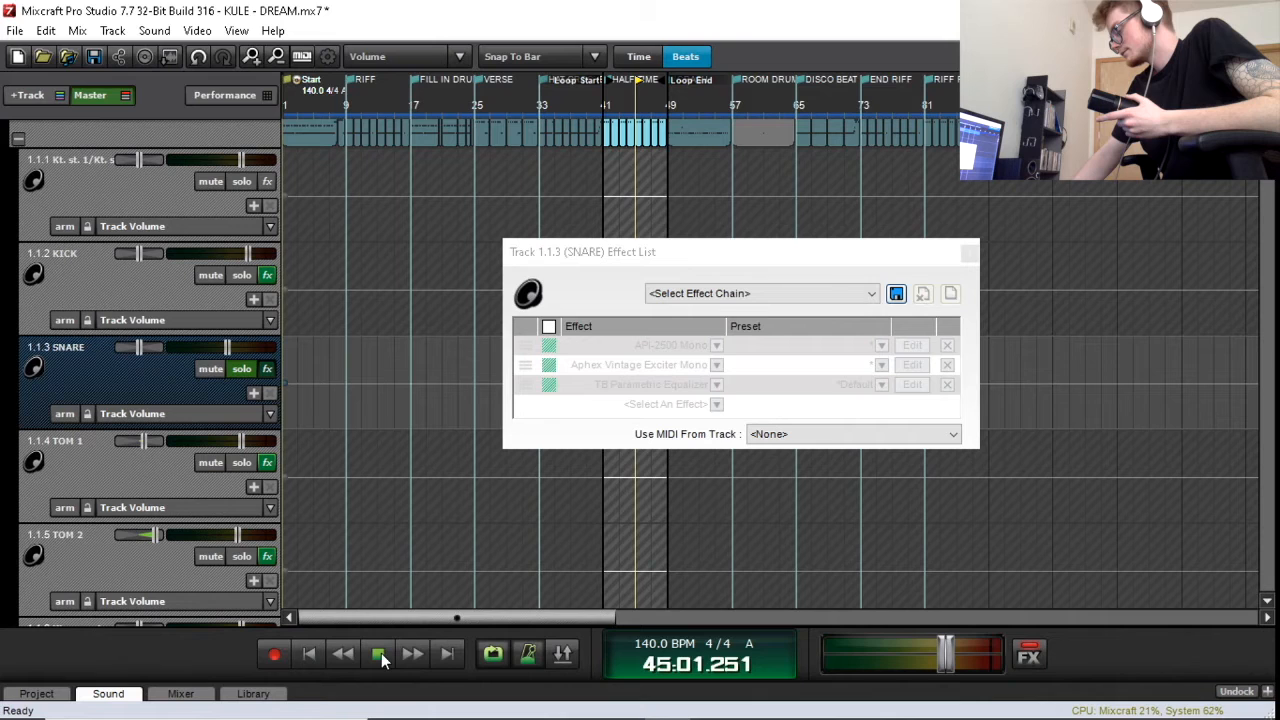
key(space)
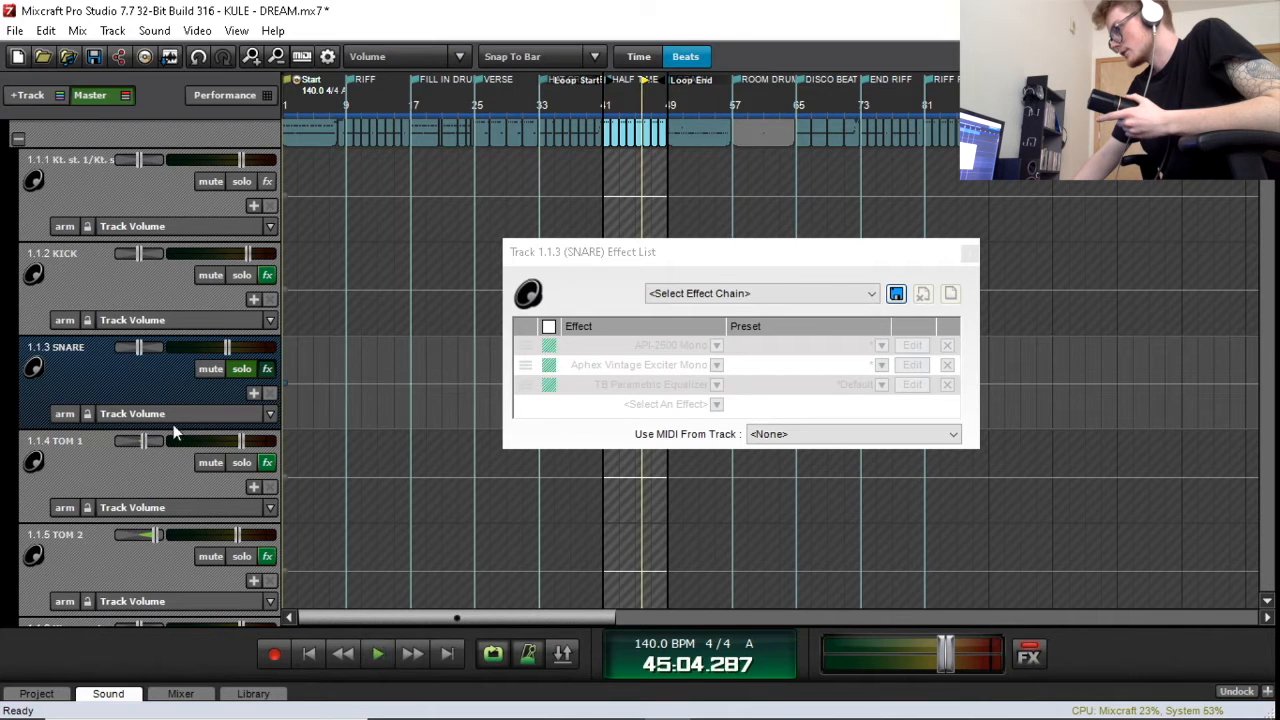
Step: Try the SNARE track panned slightly to the right during playback and return its pan to center
right_click(138, 346)
click(228, 538)
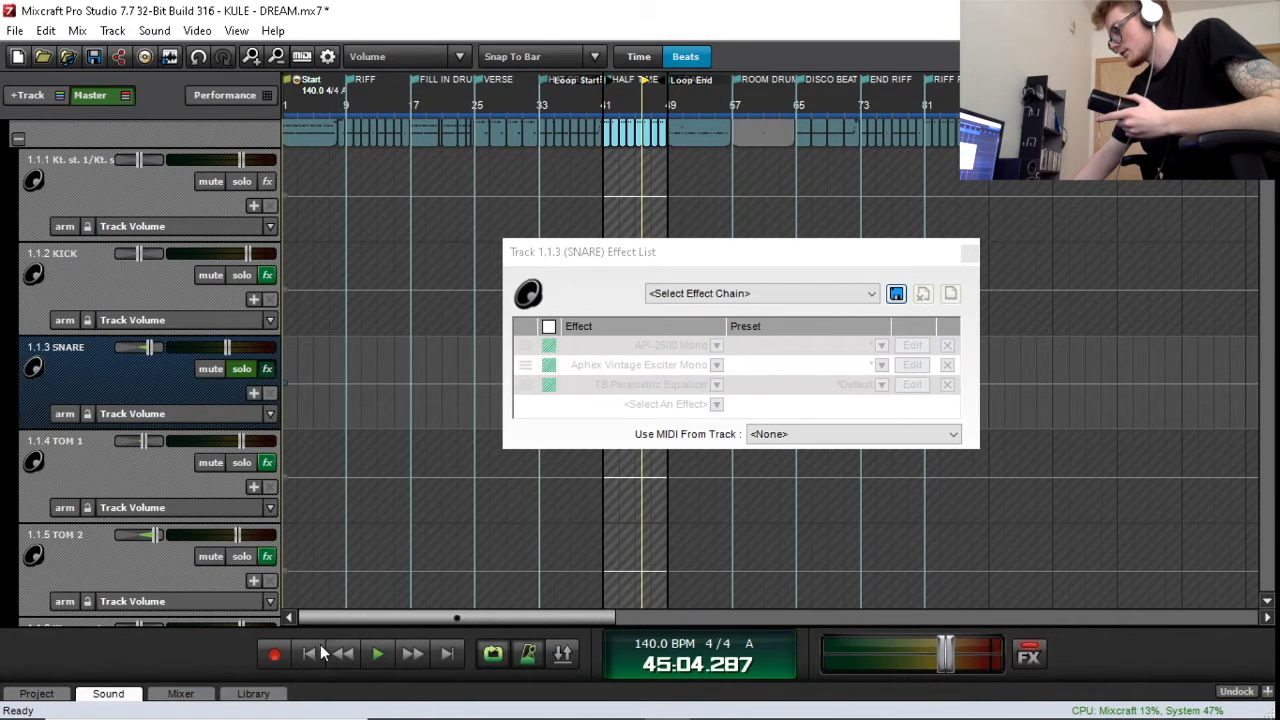
click(377, 665)
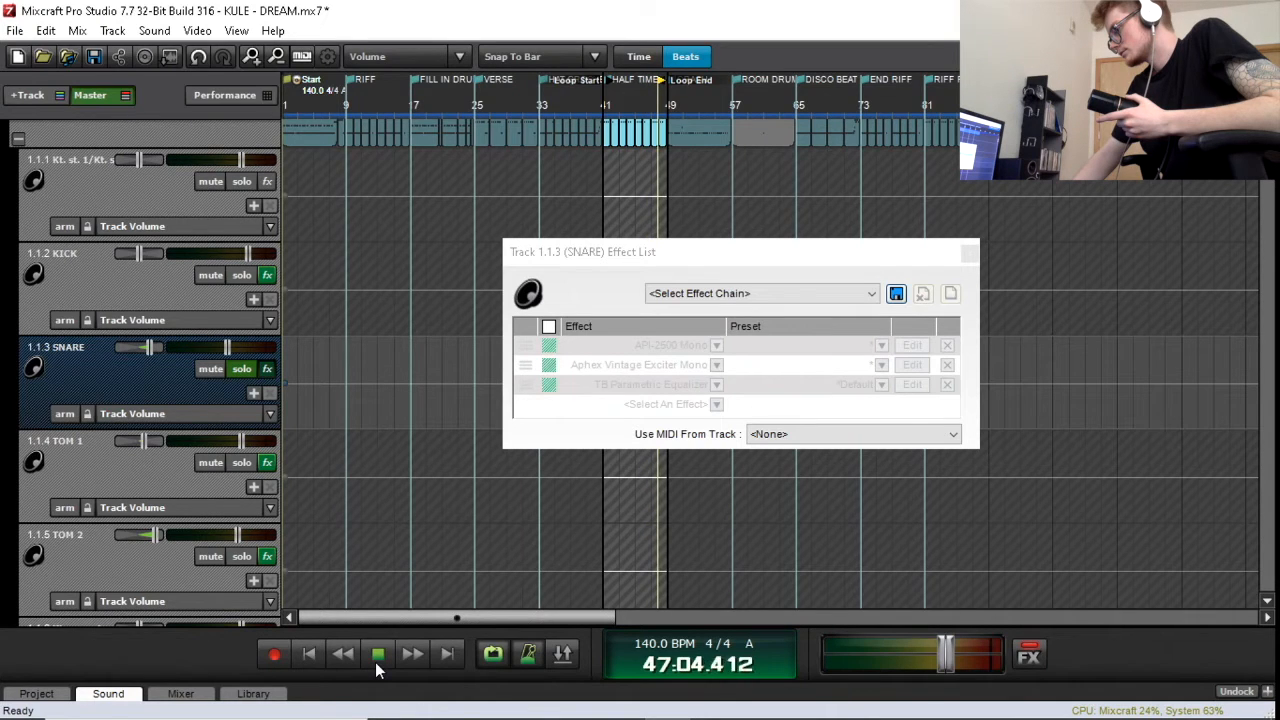
click(377, 665)
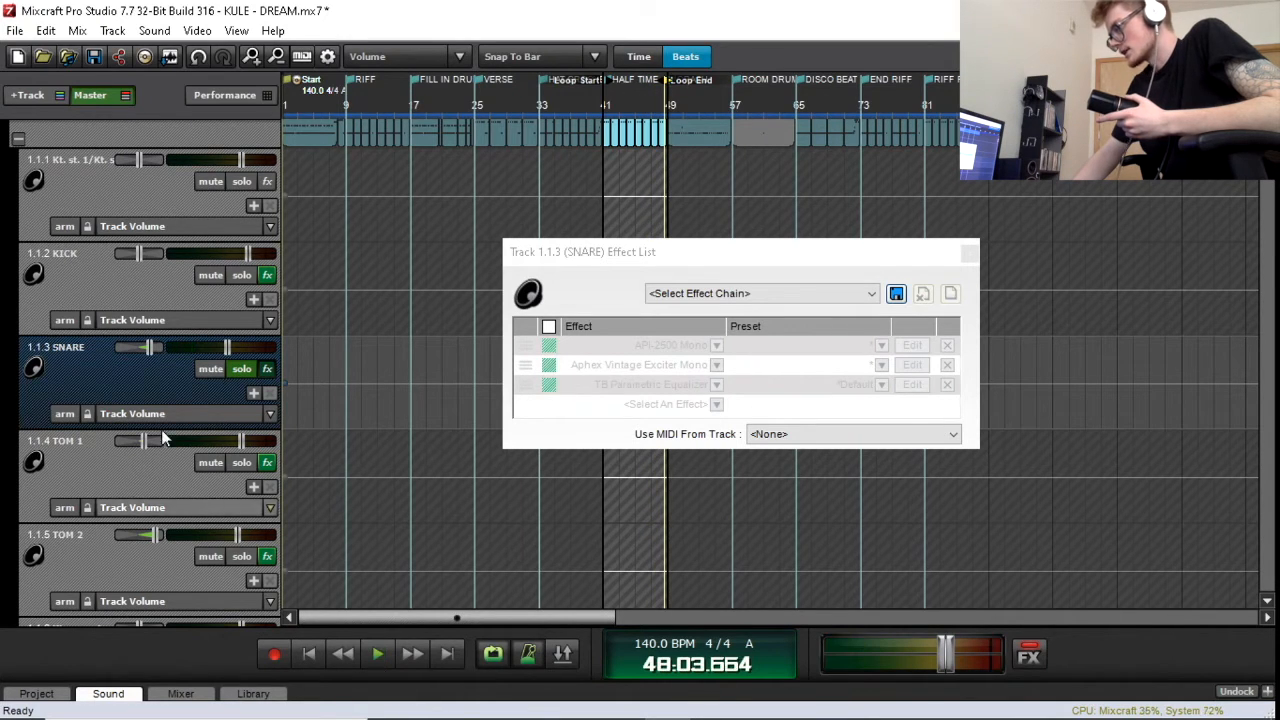
right_click(150, 348)
click(265, 521)
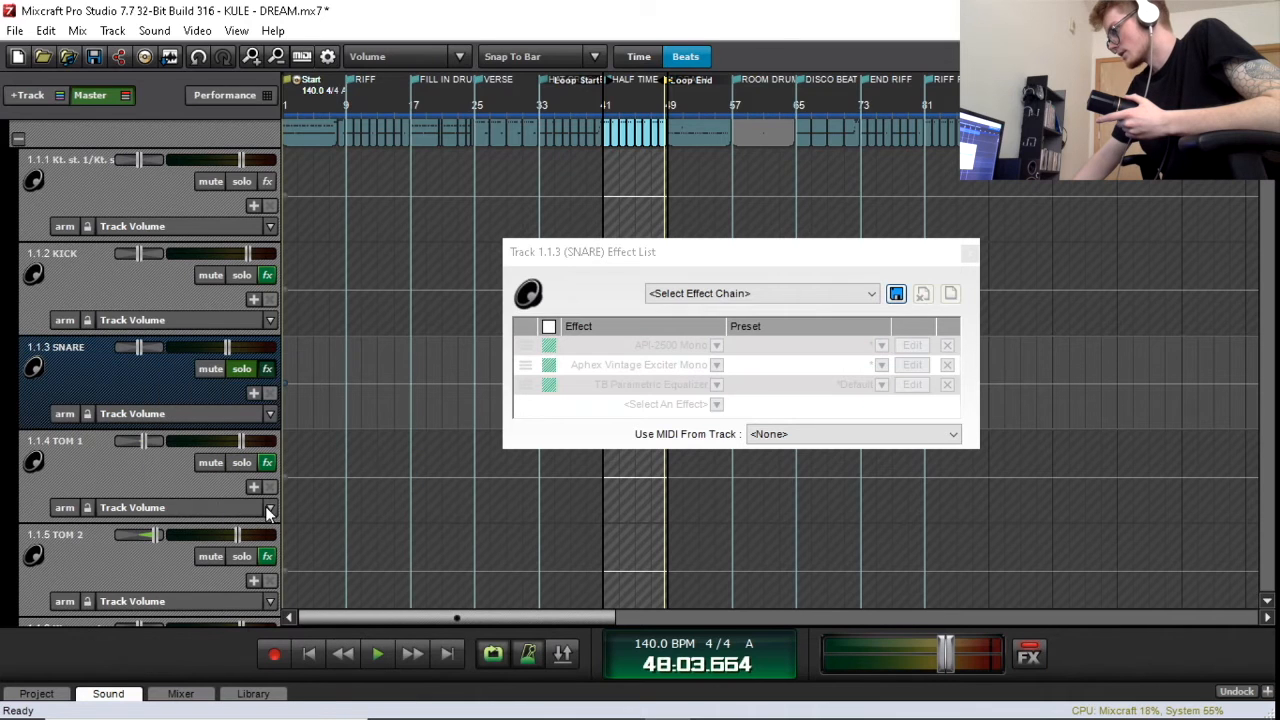
Step: Turn all SNARE effects back on, play the soloed snare with them, and unsolo the track
click(548, 326)
click(969, 252)
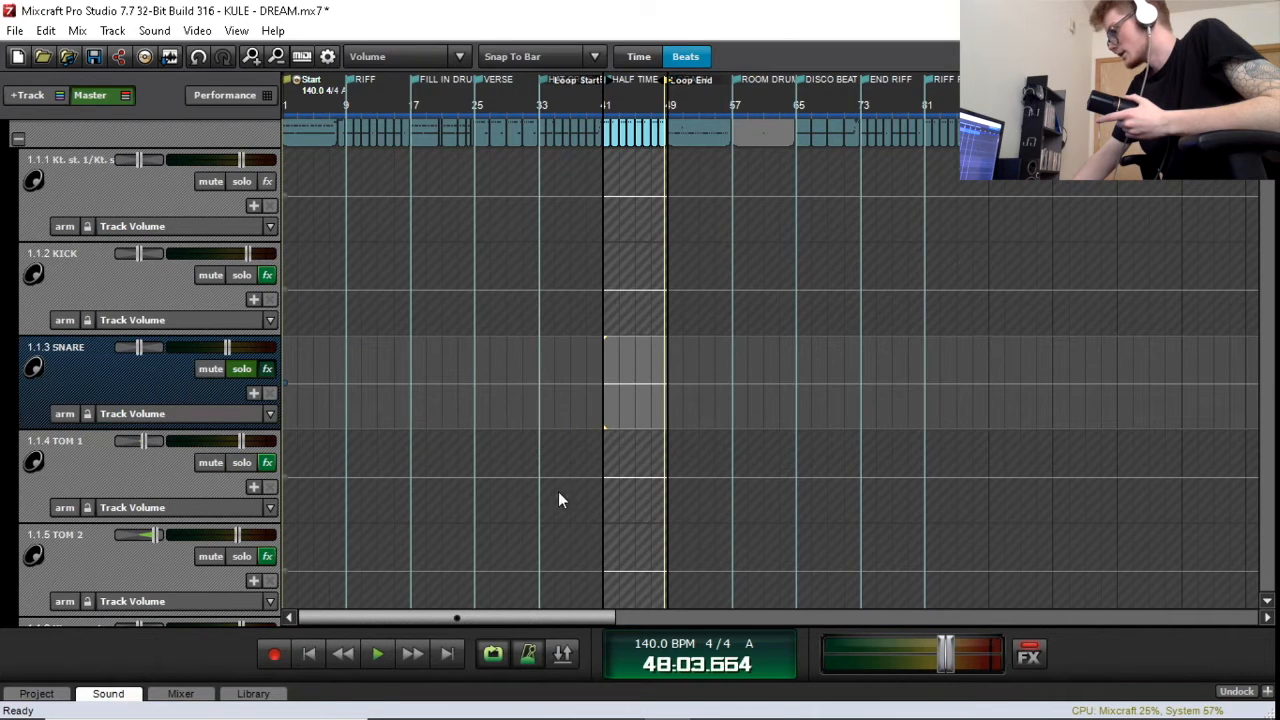
click(380, 655)
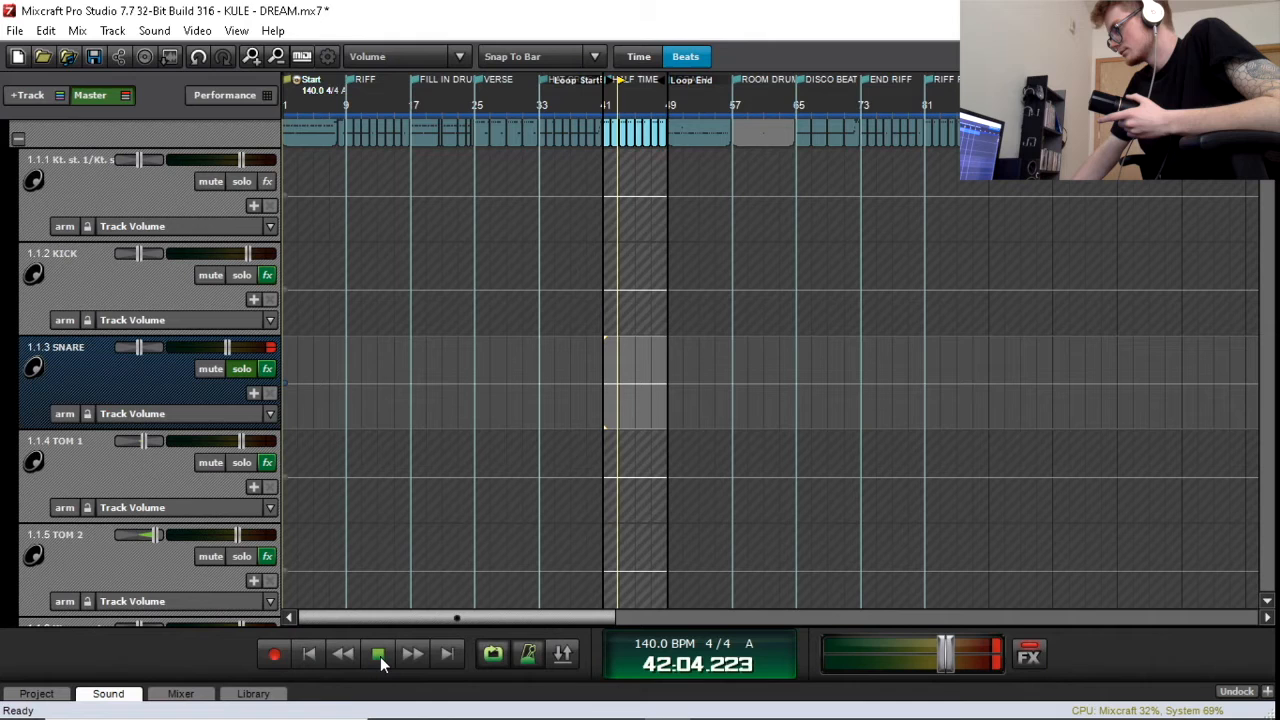
click(380, 655)
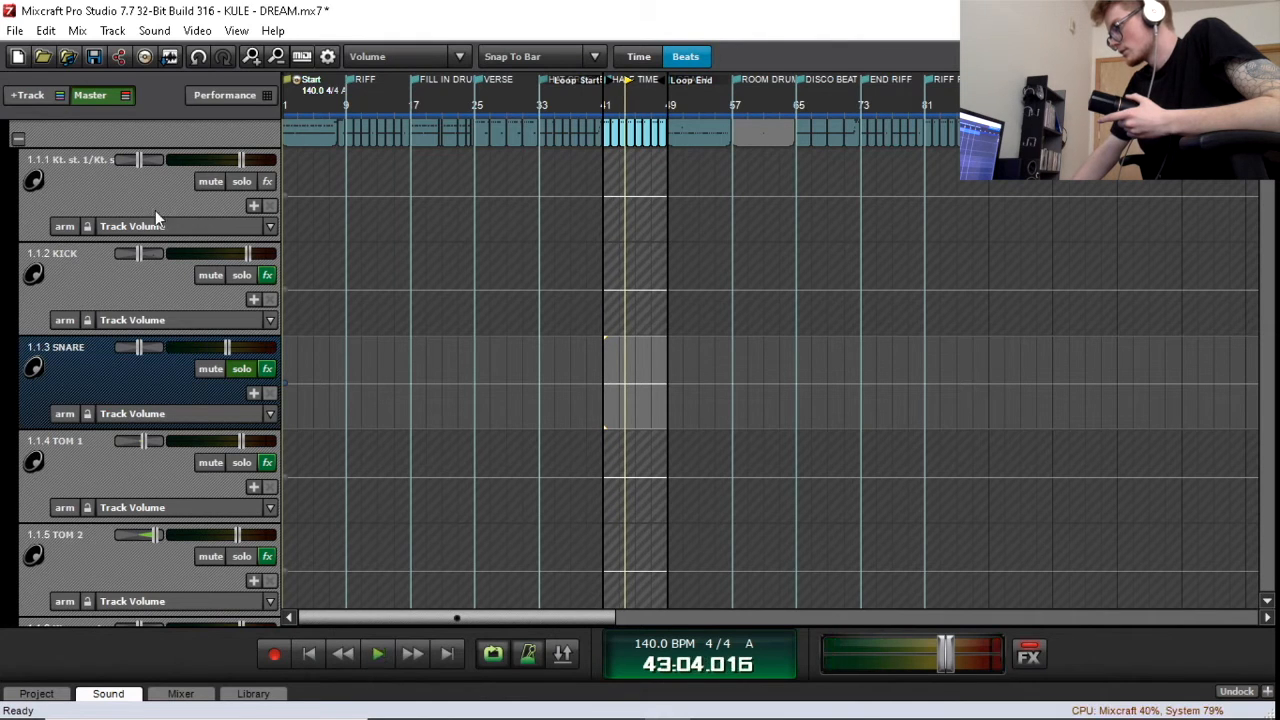
click(242, 369)
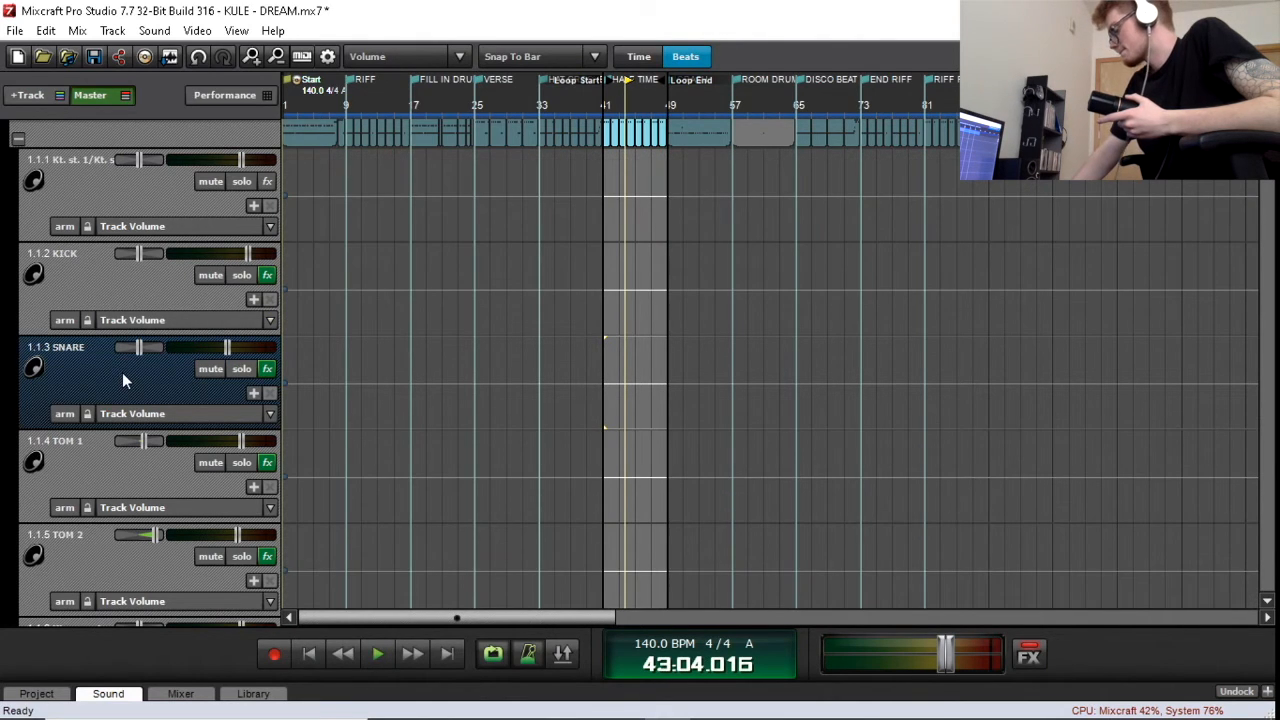
Step: Collapse the output tracks of 1.1 DRUMS, turn off the HALF TIME loop and return to the song start
scroll(80, 300, up, 2)
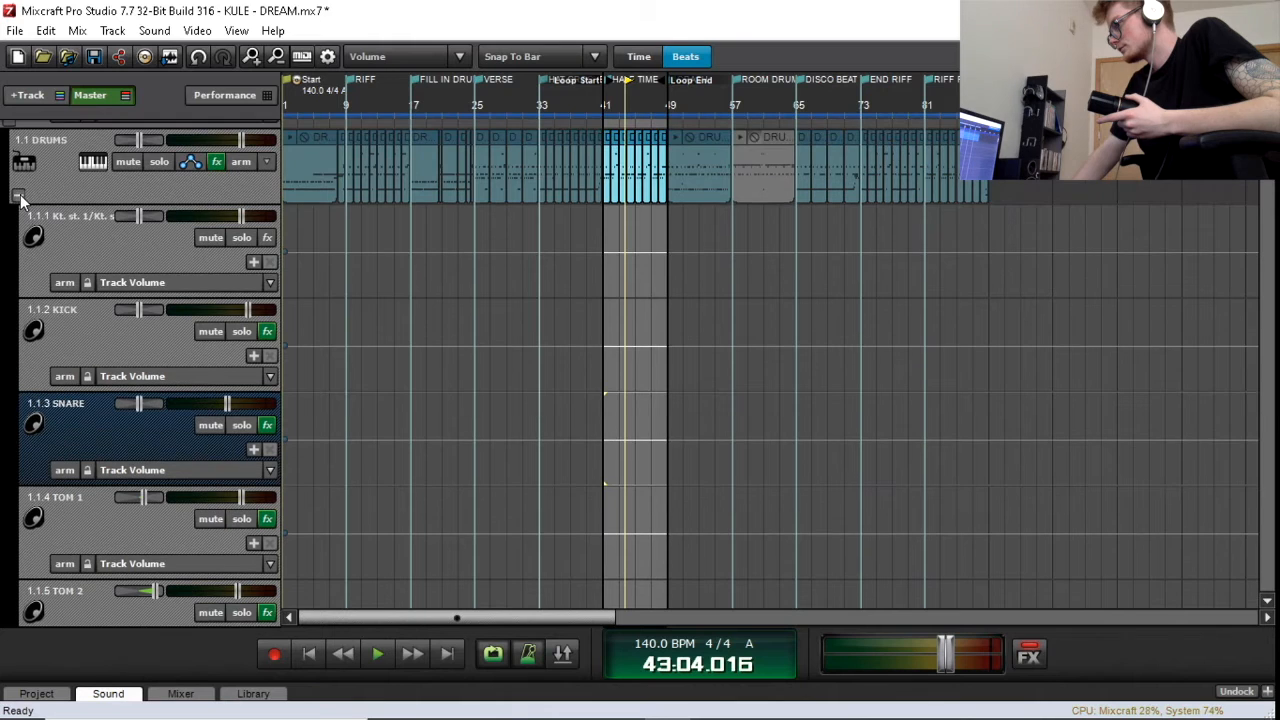
click(18, 195)
scroll(64, 244, up, 3)
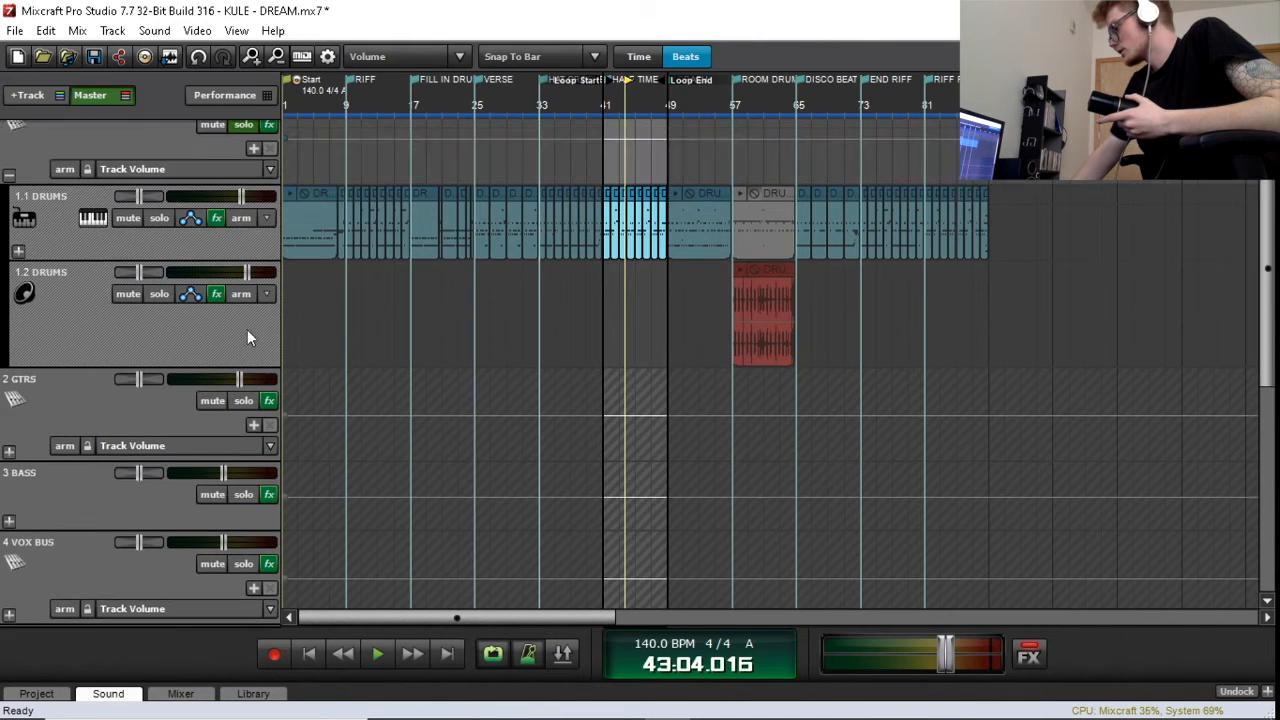
click(492, 653)
click(311, 654)
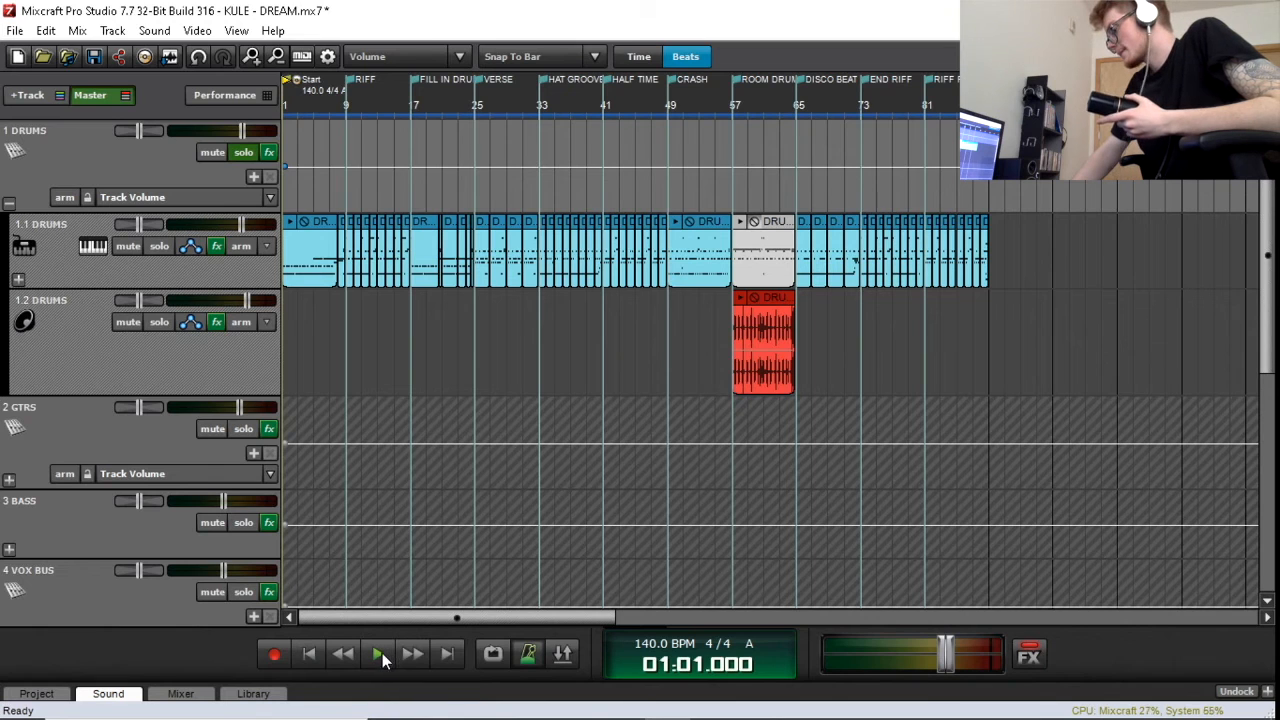
Step: Expand the 1.1 DRUMS track and bring its overhead and room output tracks into view
click(18, 279)
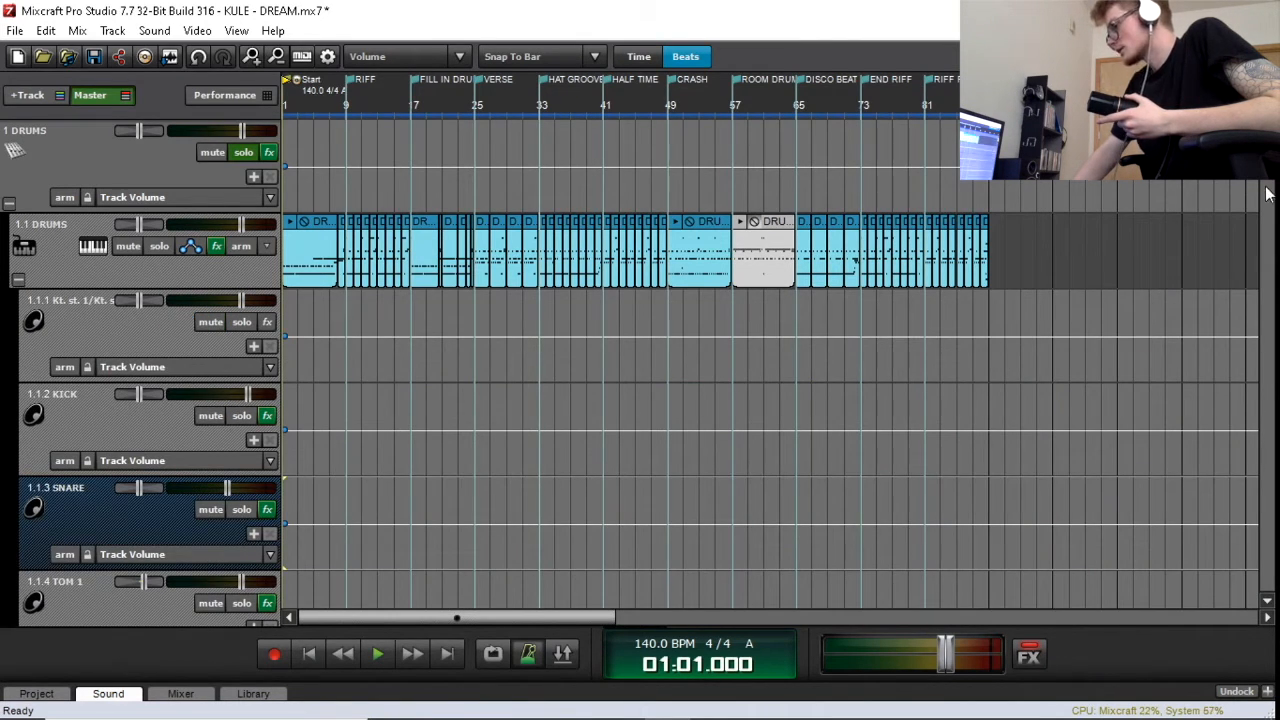
scroll(212, 397, down, 5)
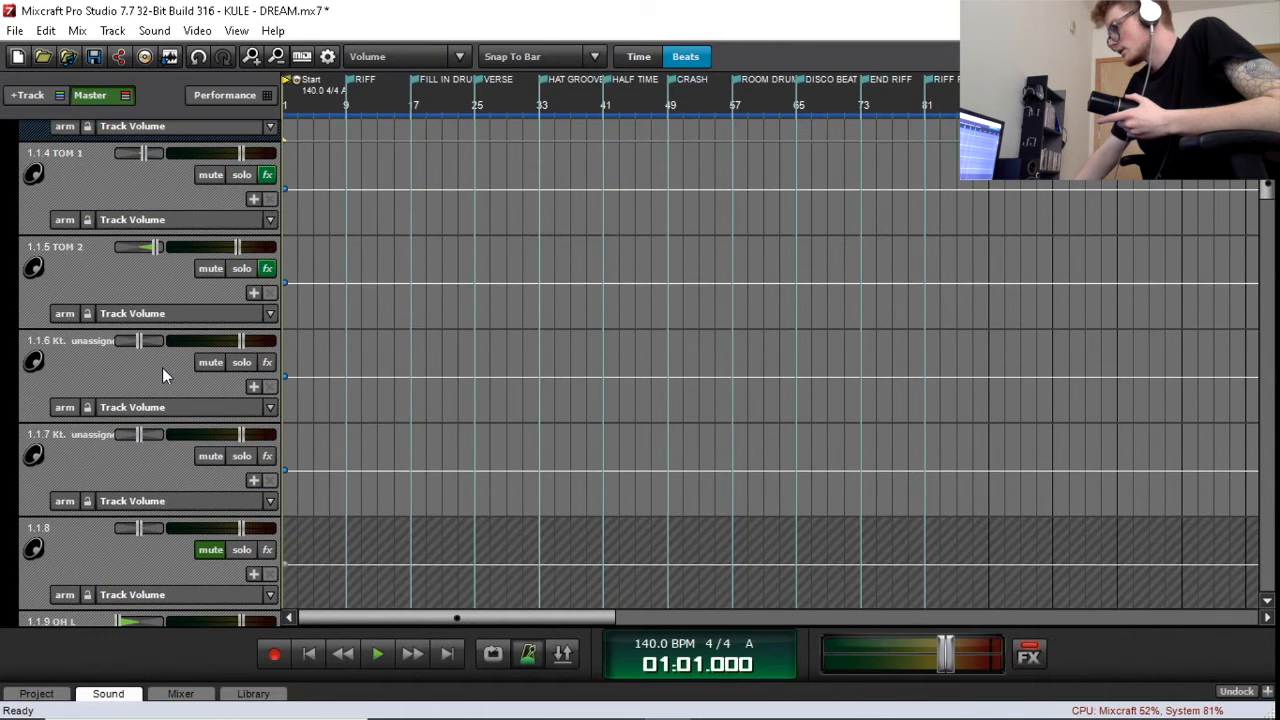
scroll(162, 367, down, 4)
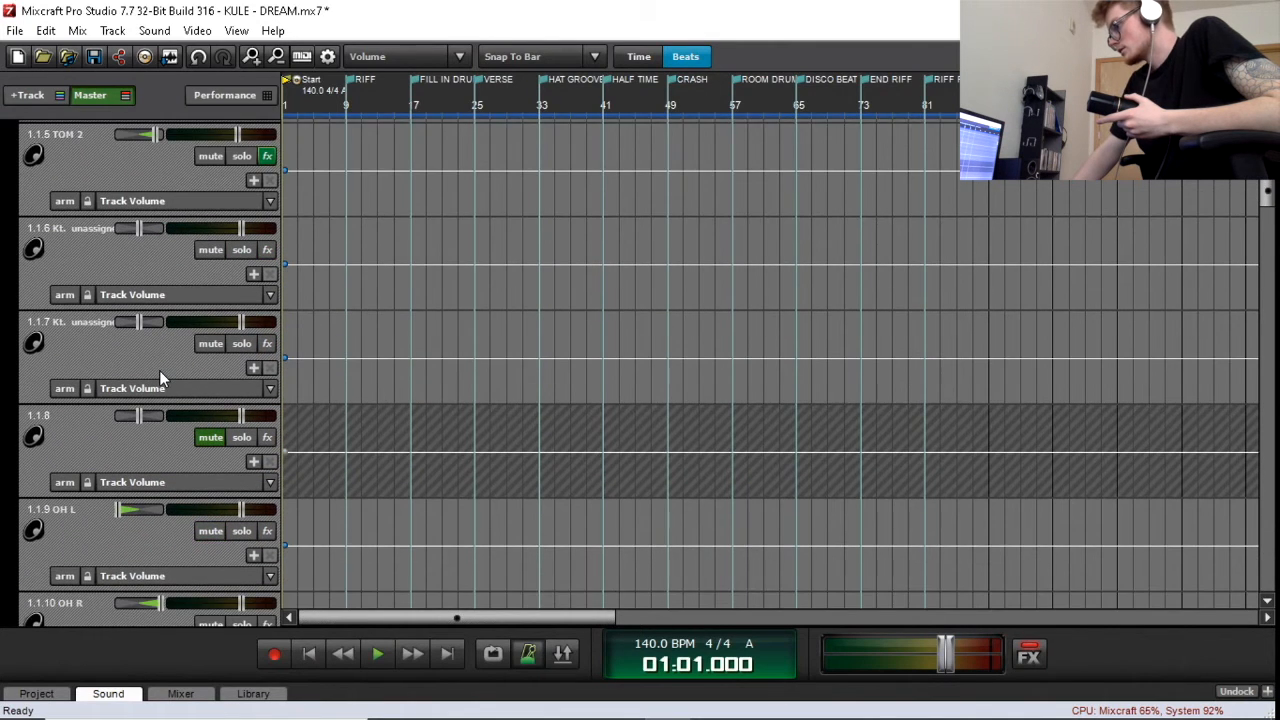
scroll(159, 370, down, 3)
scroll(155, 375, down, 3)
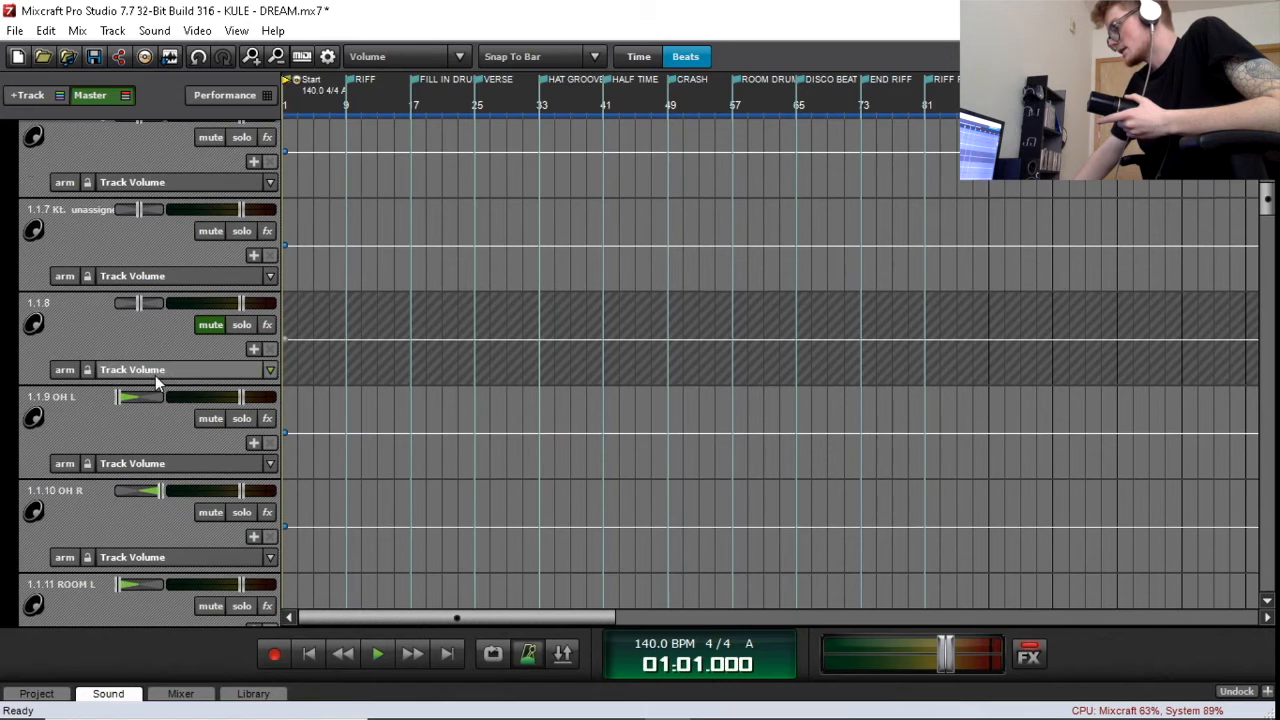
scroll(164, 387, down, 4)
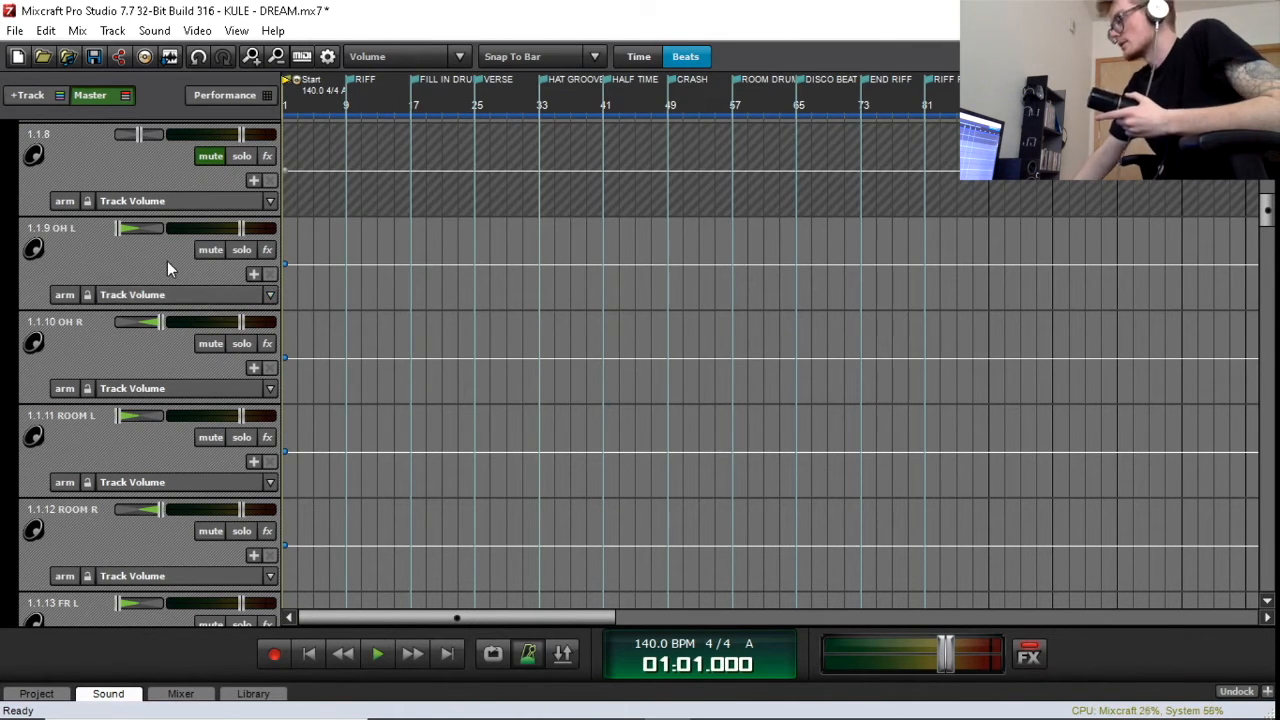
Step: Solo the OH L and OH R tracks, listen to the HALF TIME section as a loop, and unsolo both
click(411, 246)
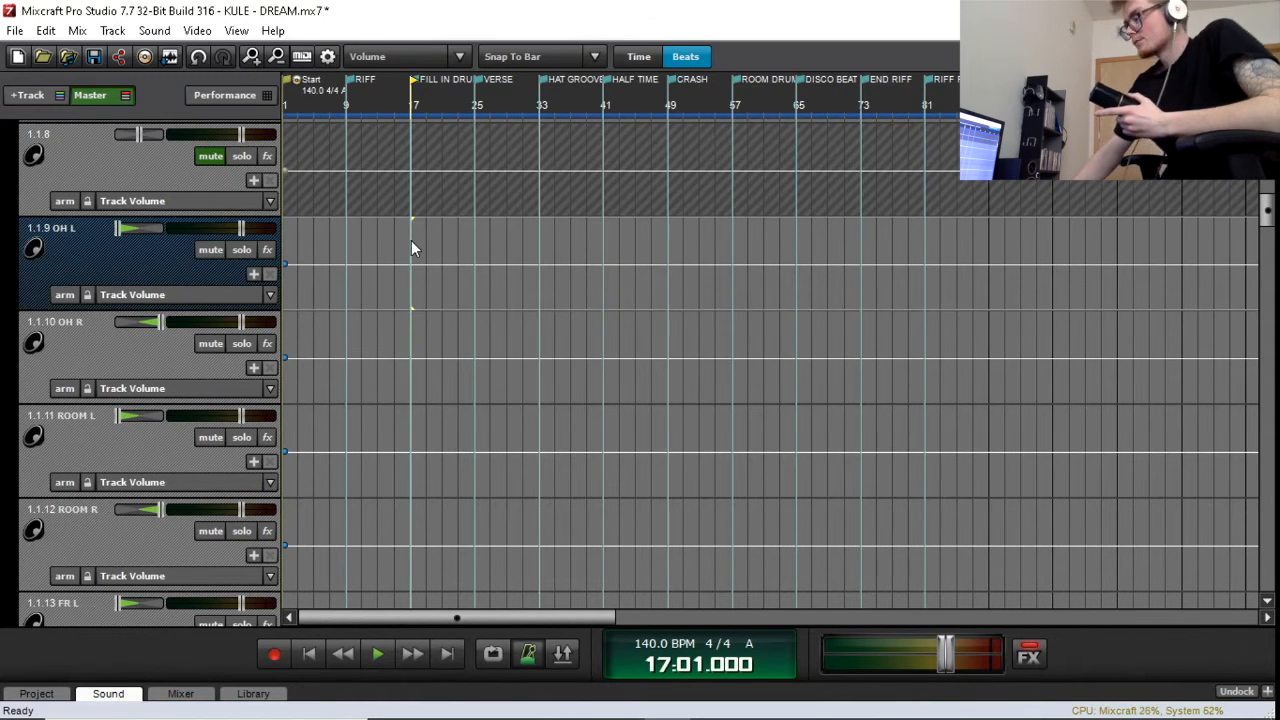
click(242, 250)
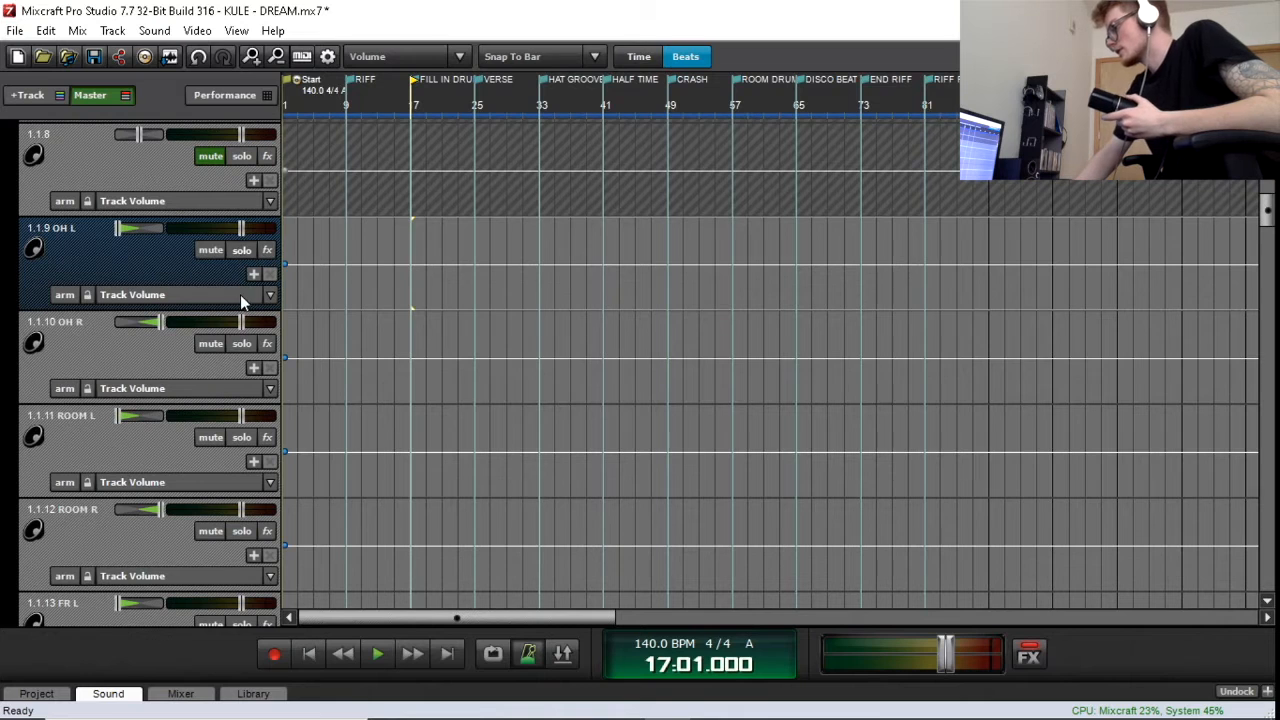
click(240, 343)
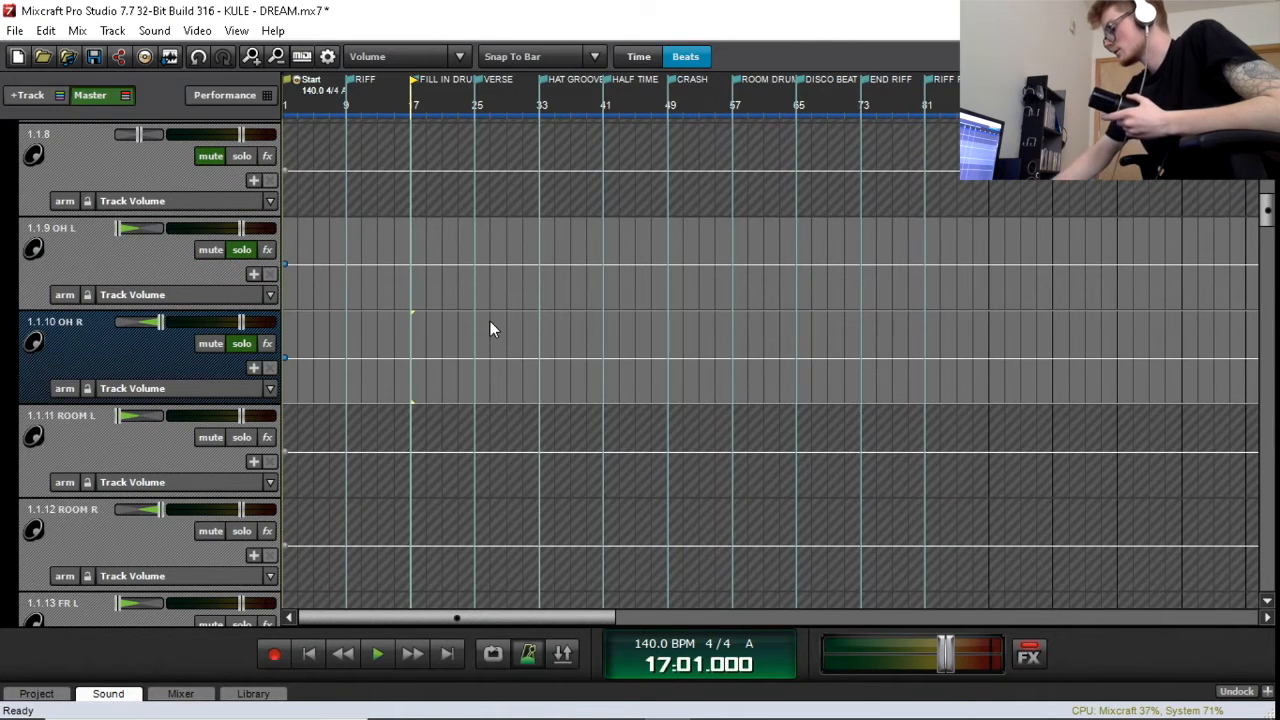
key(l)
key(space)
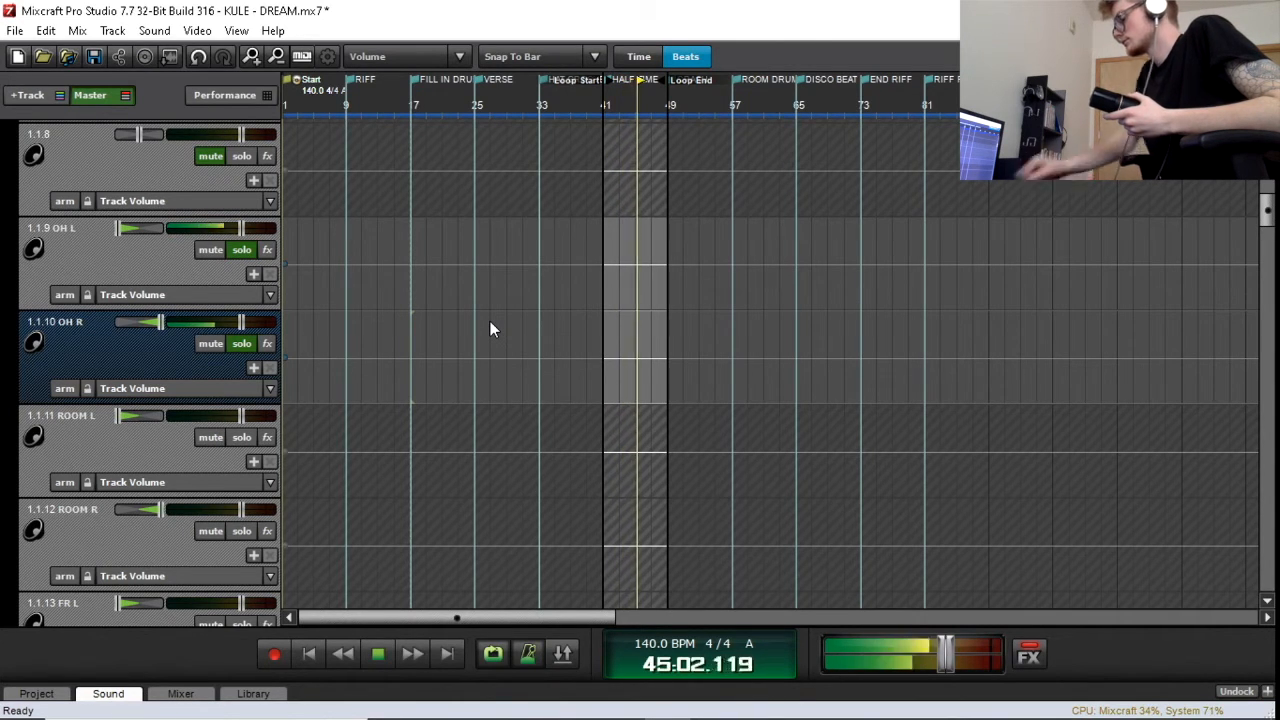
key(space)
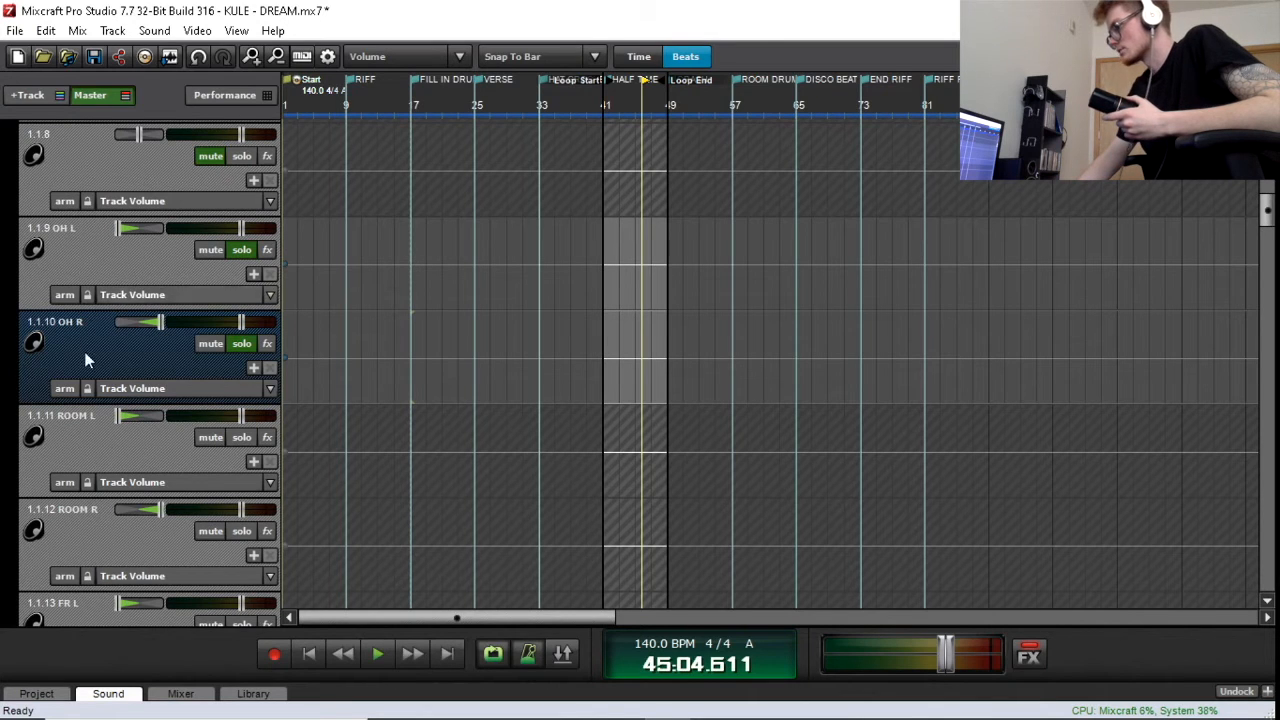
click(243, 344)
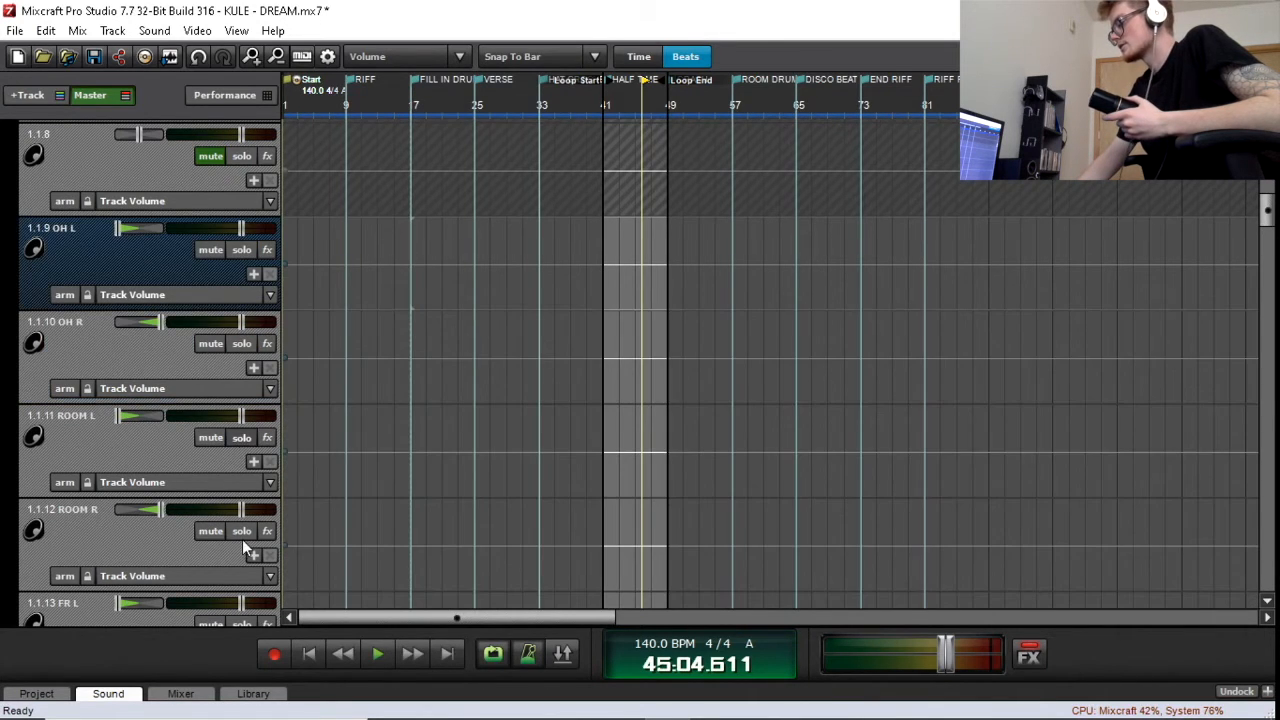
Step: Solo the ROOM L and ROOM R tracks, play the HALF TIME section from bar 41, and unsolo both
click(242, 437)
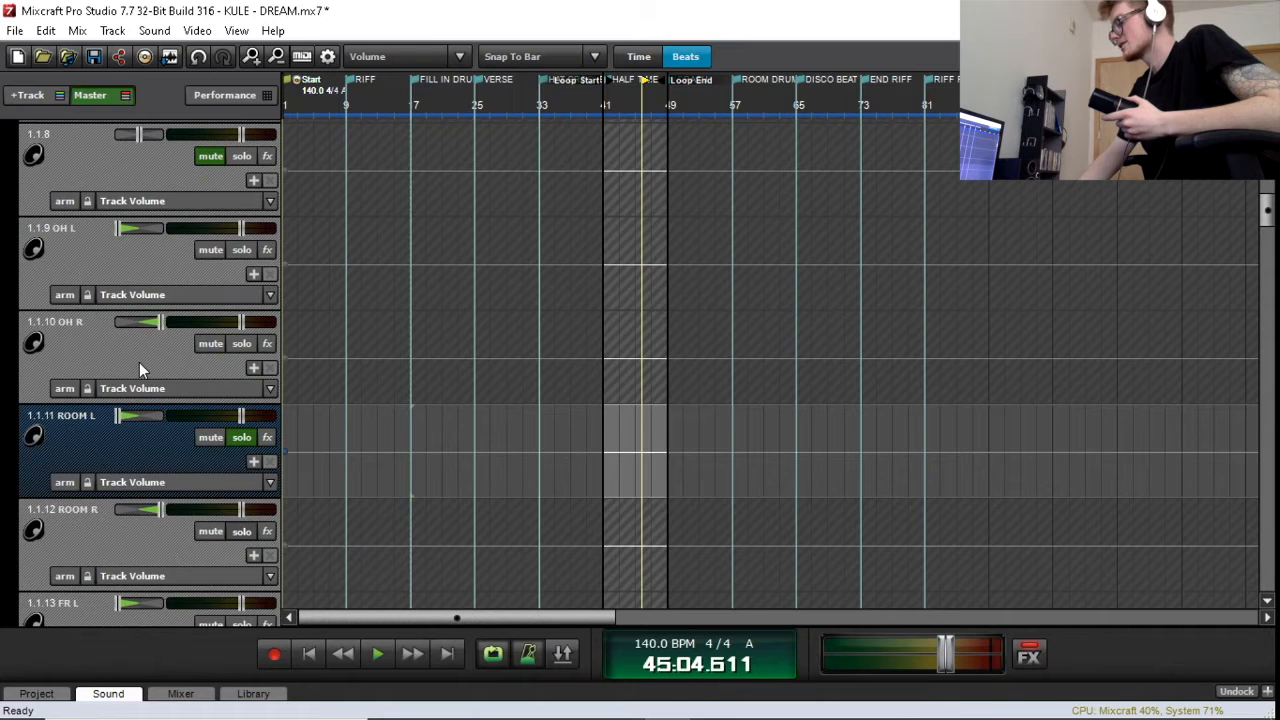
click(242, 531)
scroll(590, 415, down, 1)
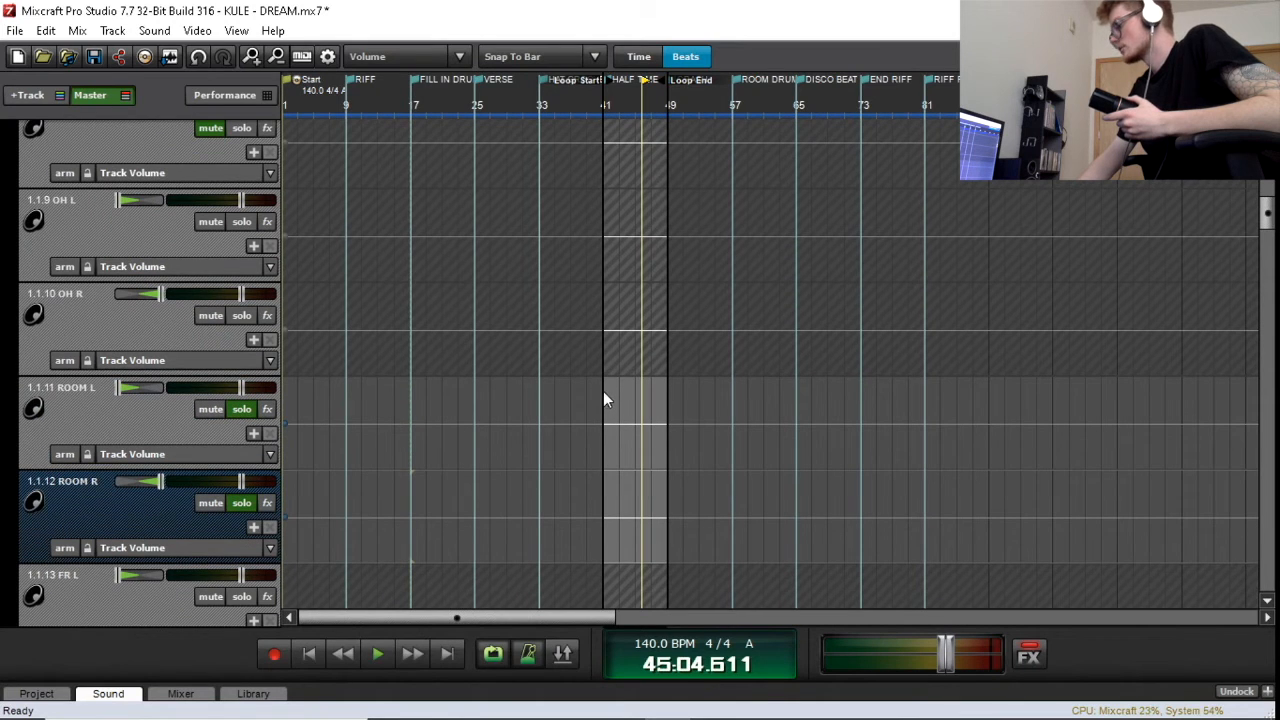
click(603, 391)
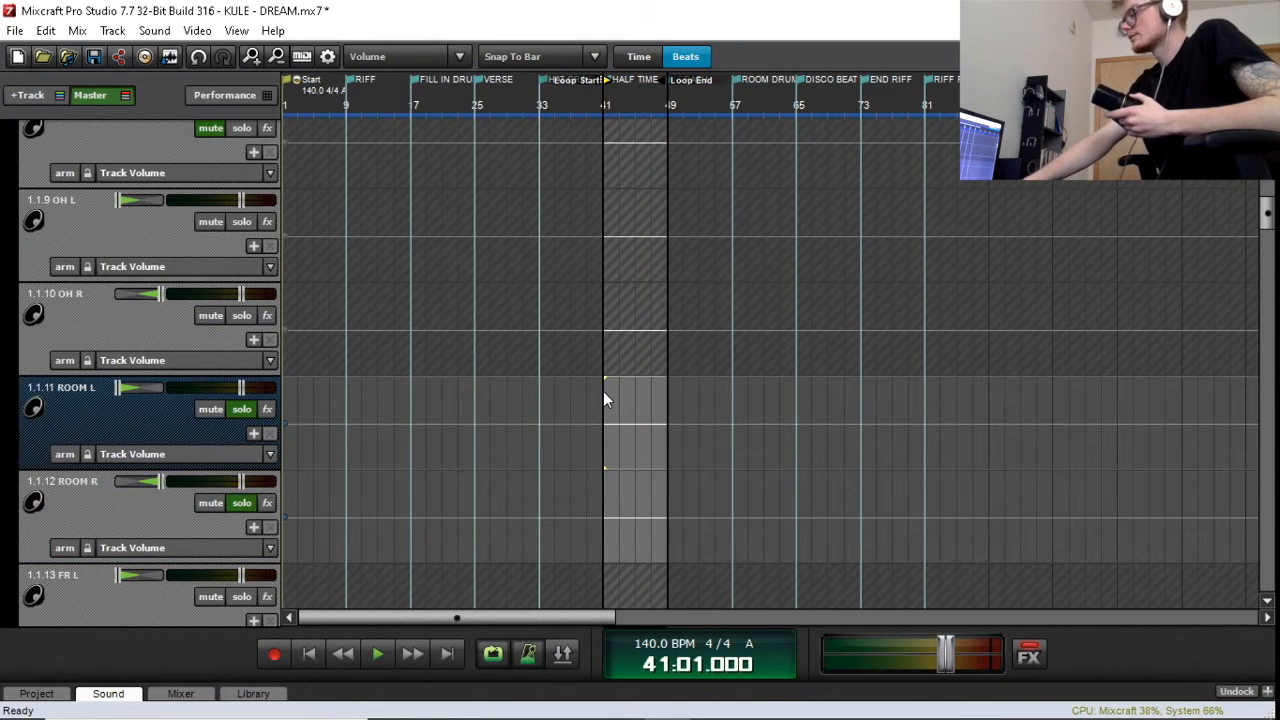
key(space)
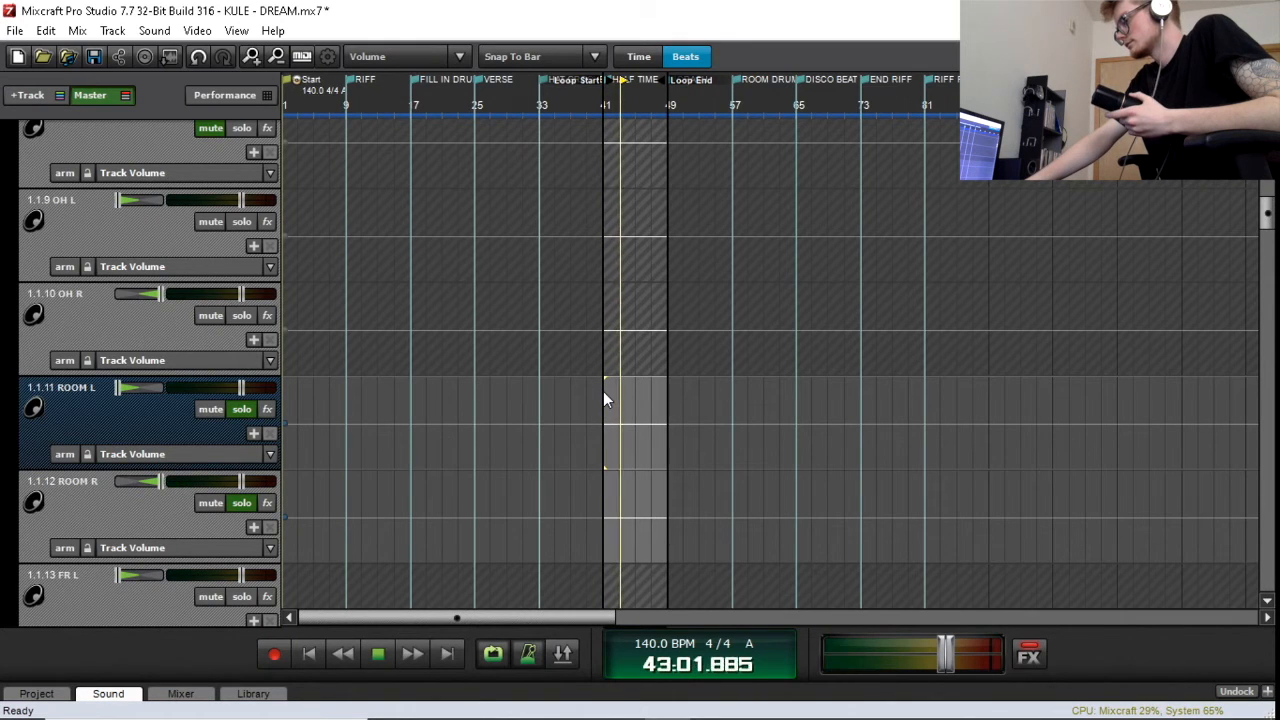
key(space)
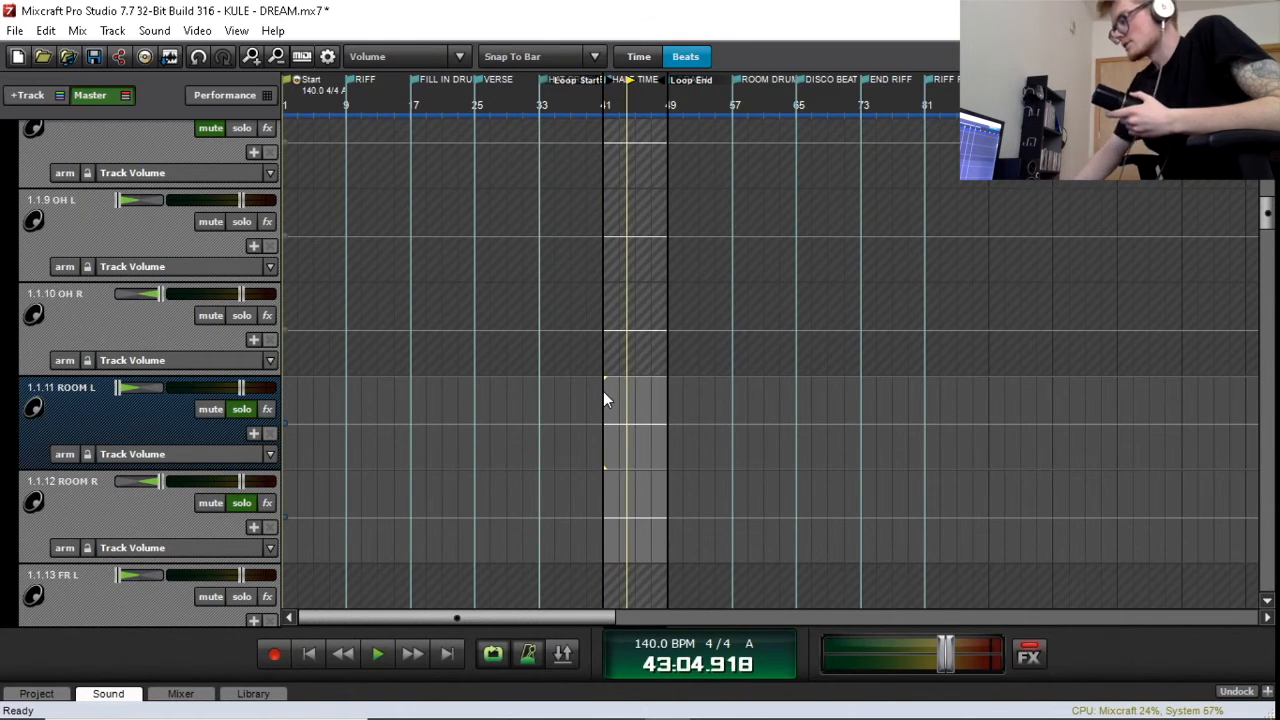
click(241, 409)
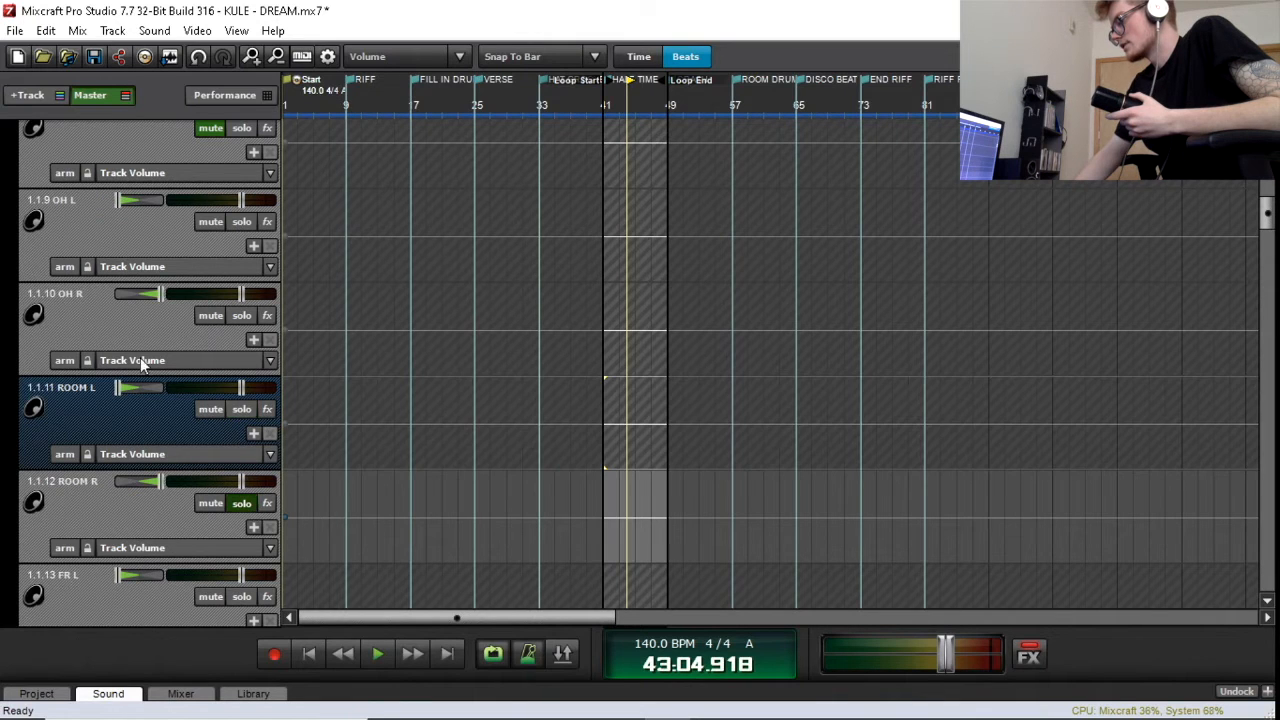
click(250, 504)
Step: Solo the FR L and FR R tracks, play the HALF TIME section from bar 41, and unsolo both
scroll(154, 348, down, 4)
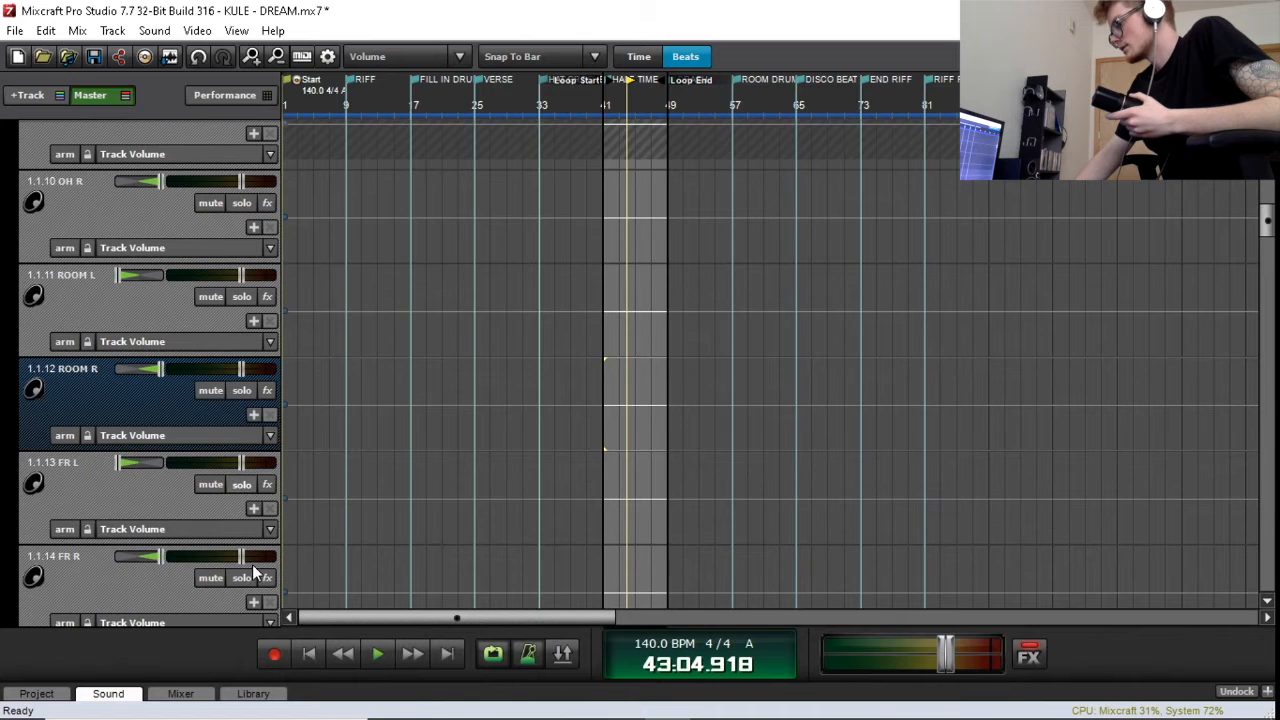
click(242, 484)
click(241, 577)
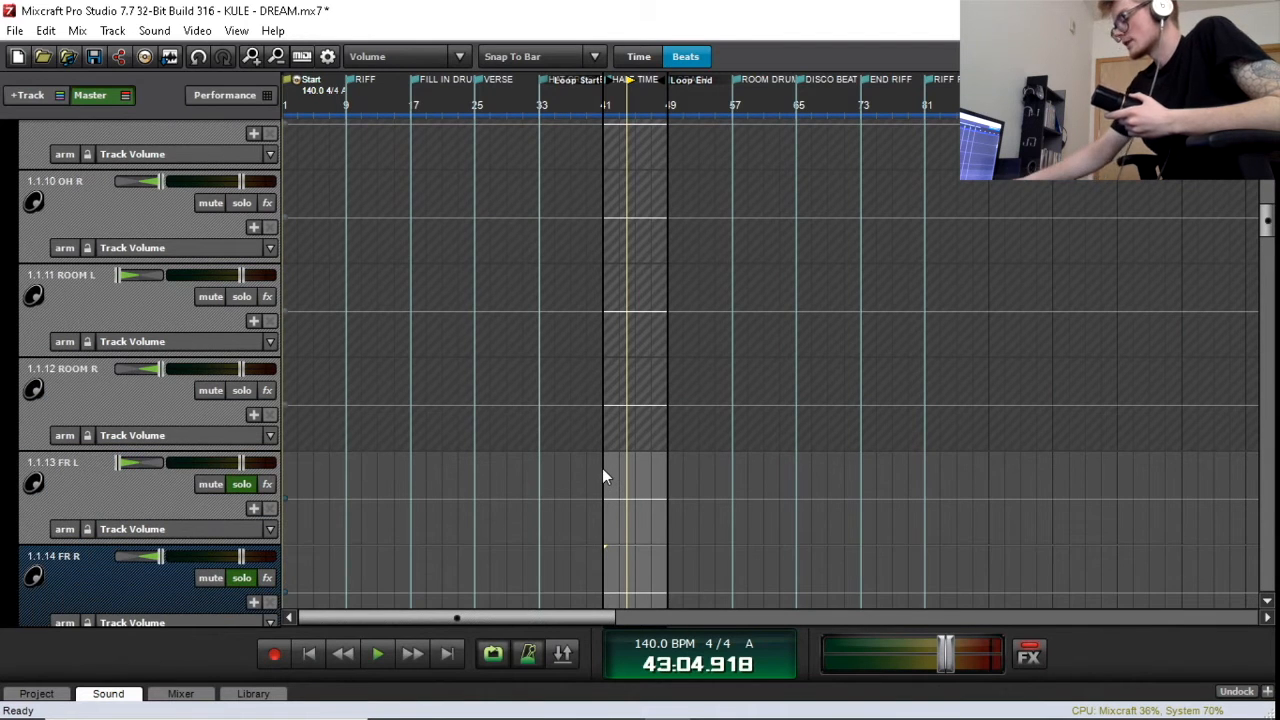
click(602, 468)
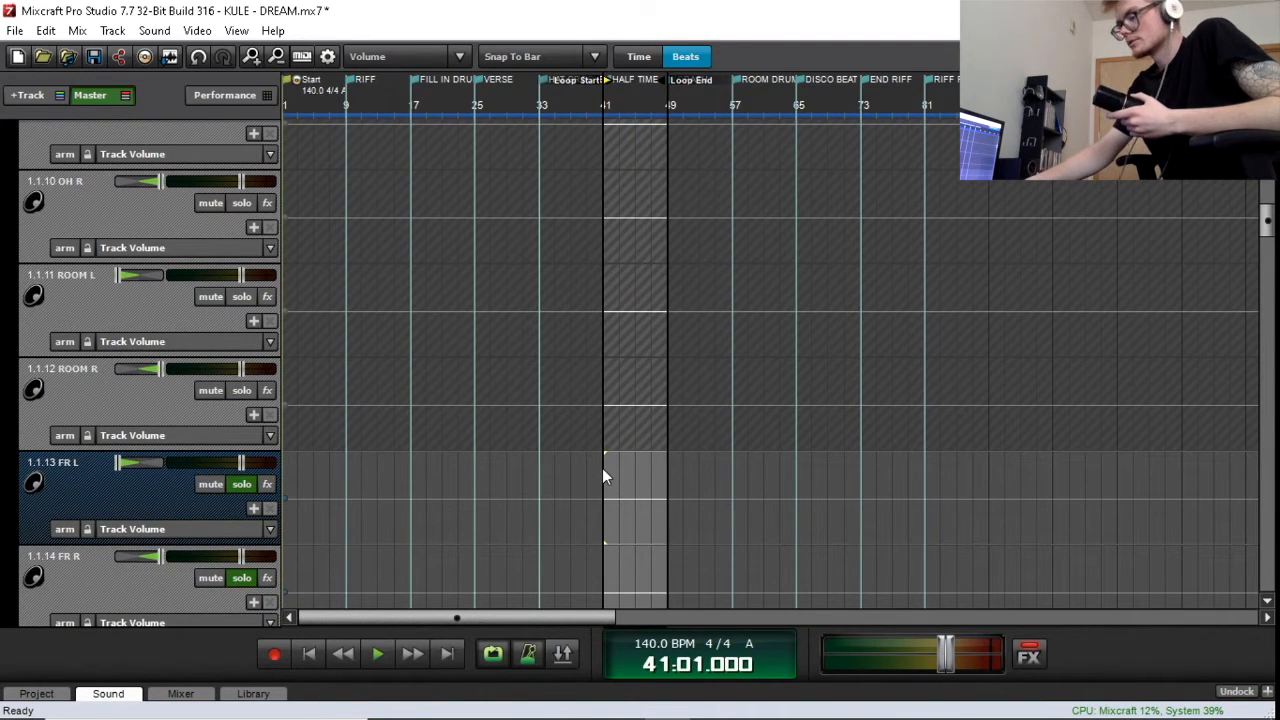
key(space)
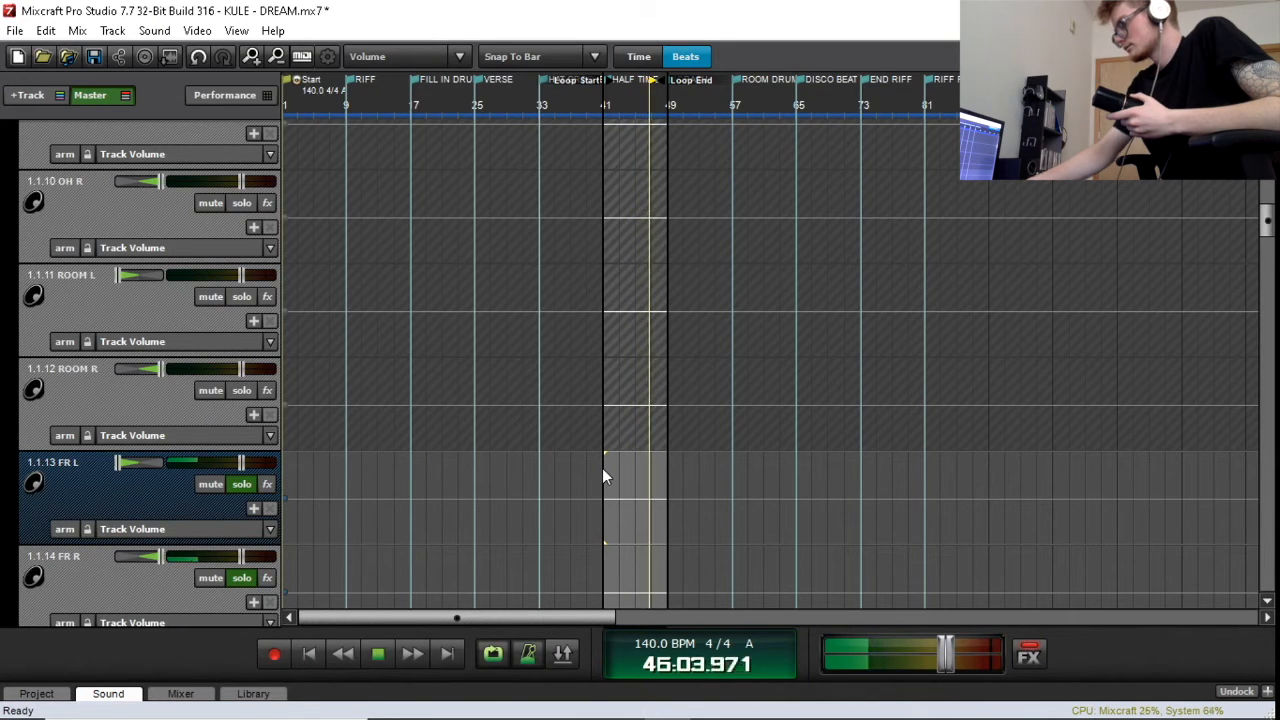
key(space)
click(237, 480)
click(247, 580)
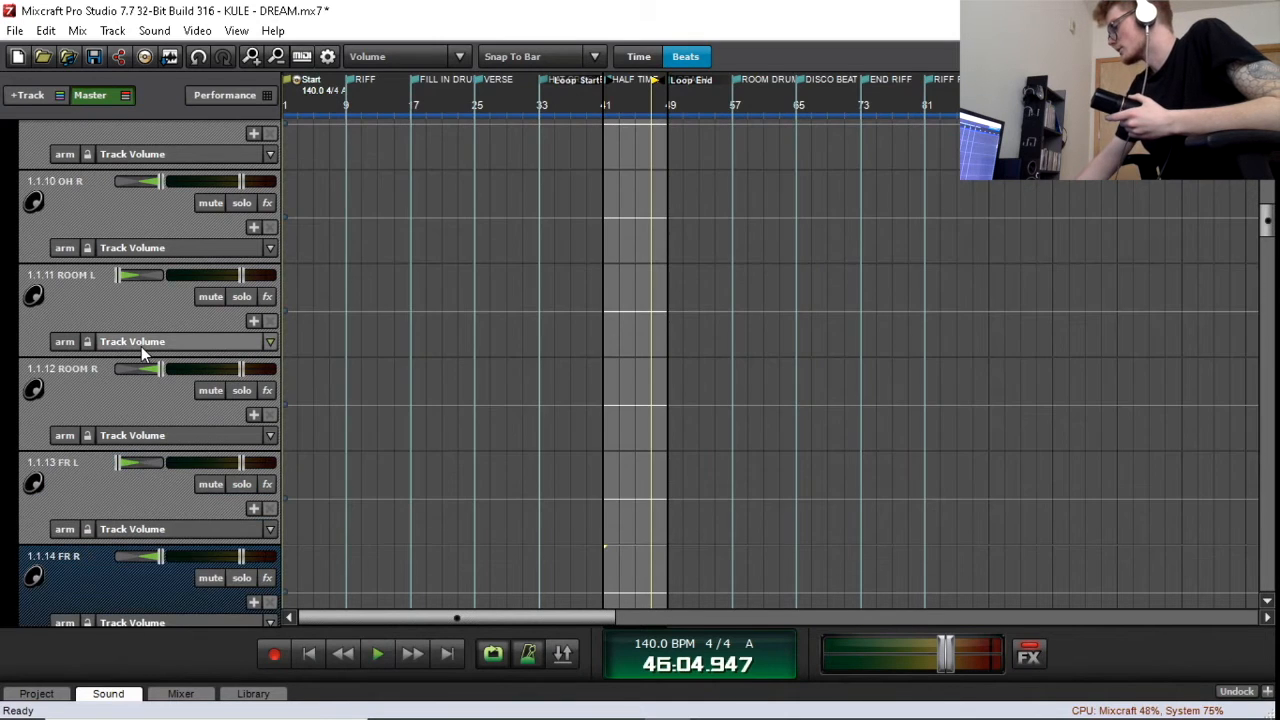
Step: Collapse the 1.1 DRUMS output tracks, turn off looping and return the playhead to the song start
scroll(141, 352, up, 4)
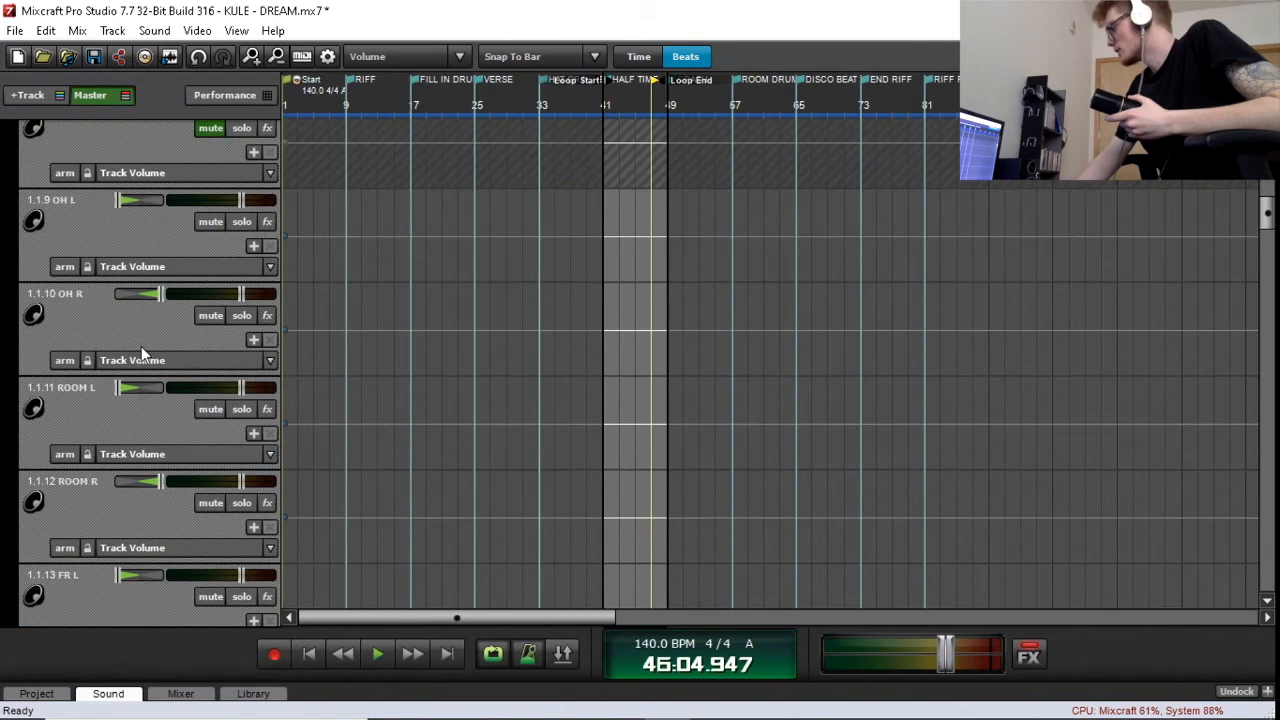
scroll(1268, 206, up, 2)
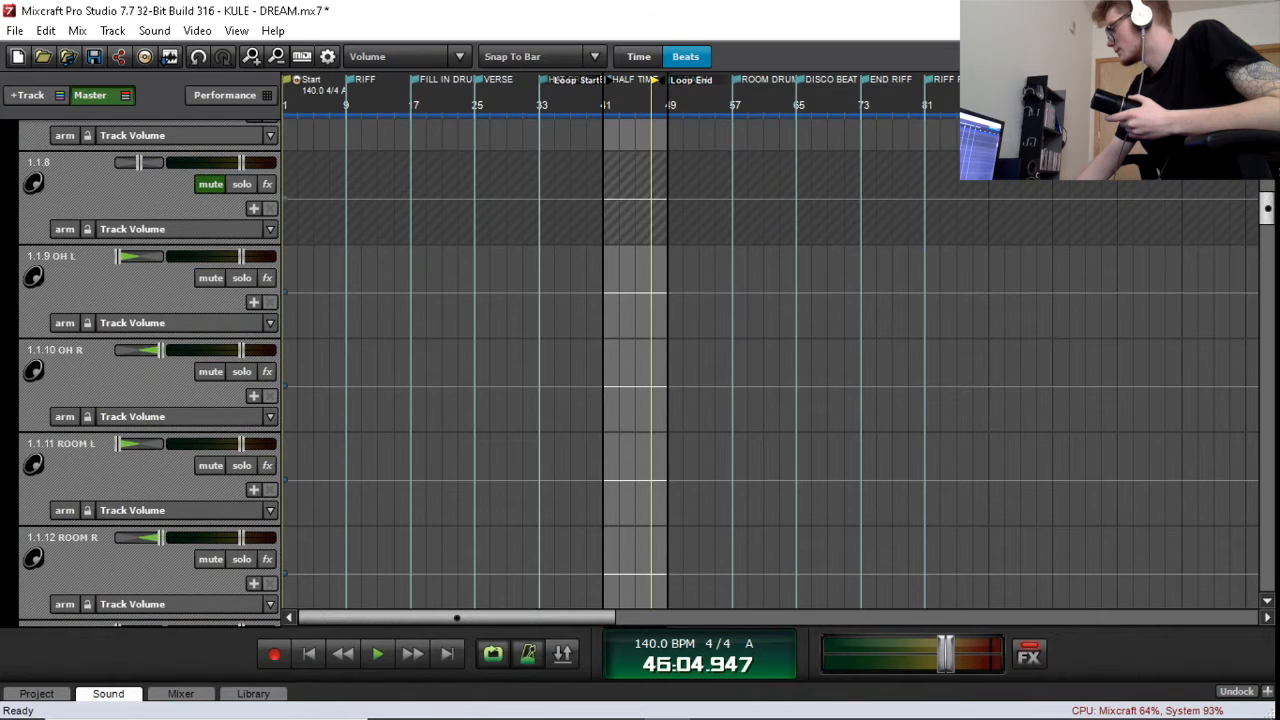
scroll(549, 200, up, 8)
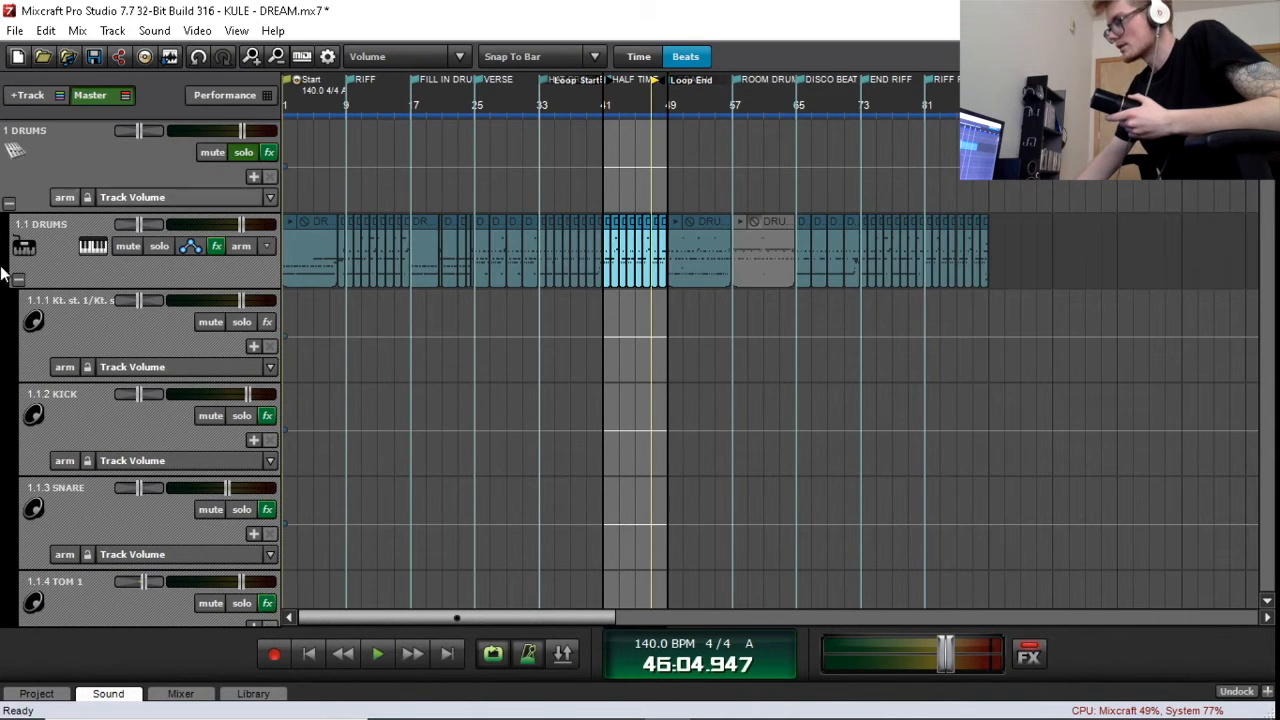
click(17, 279)
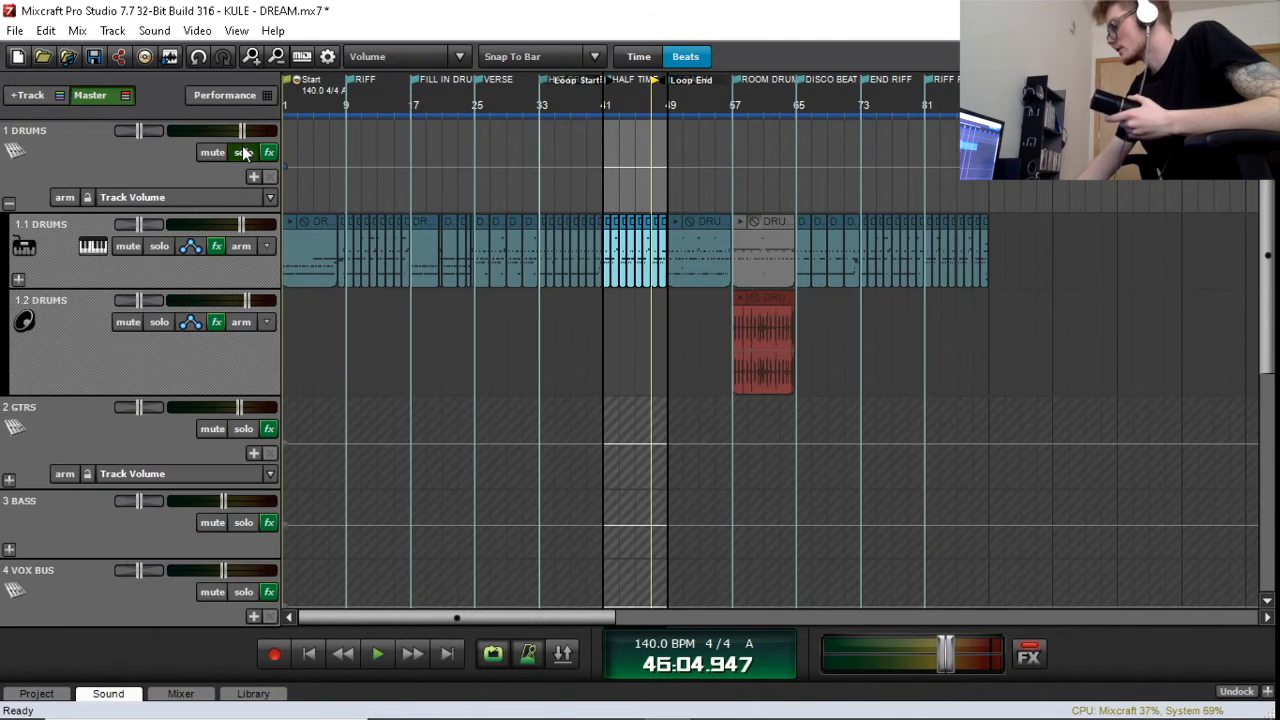
click(490, 664)
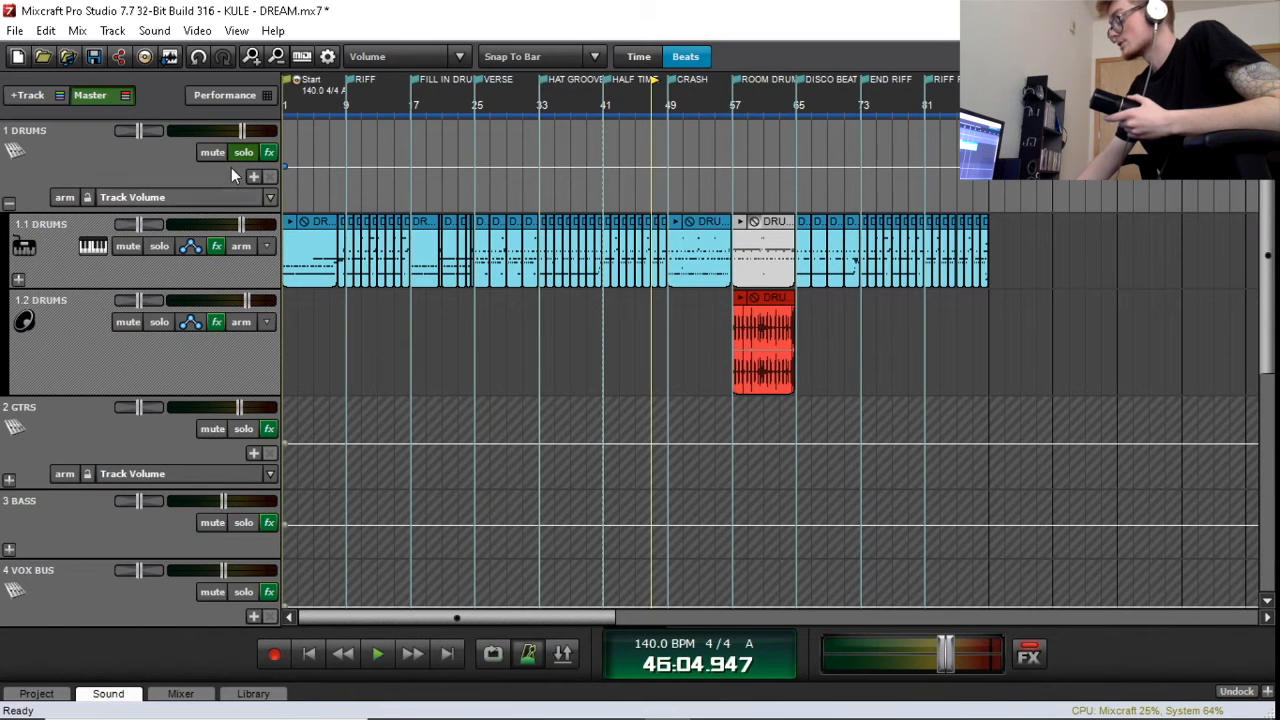
click(315, 666)
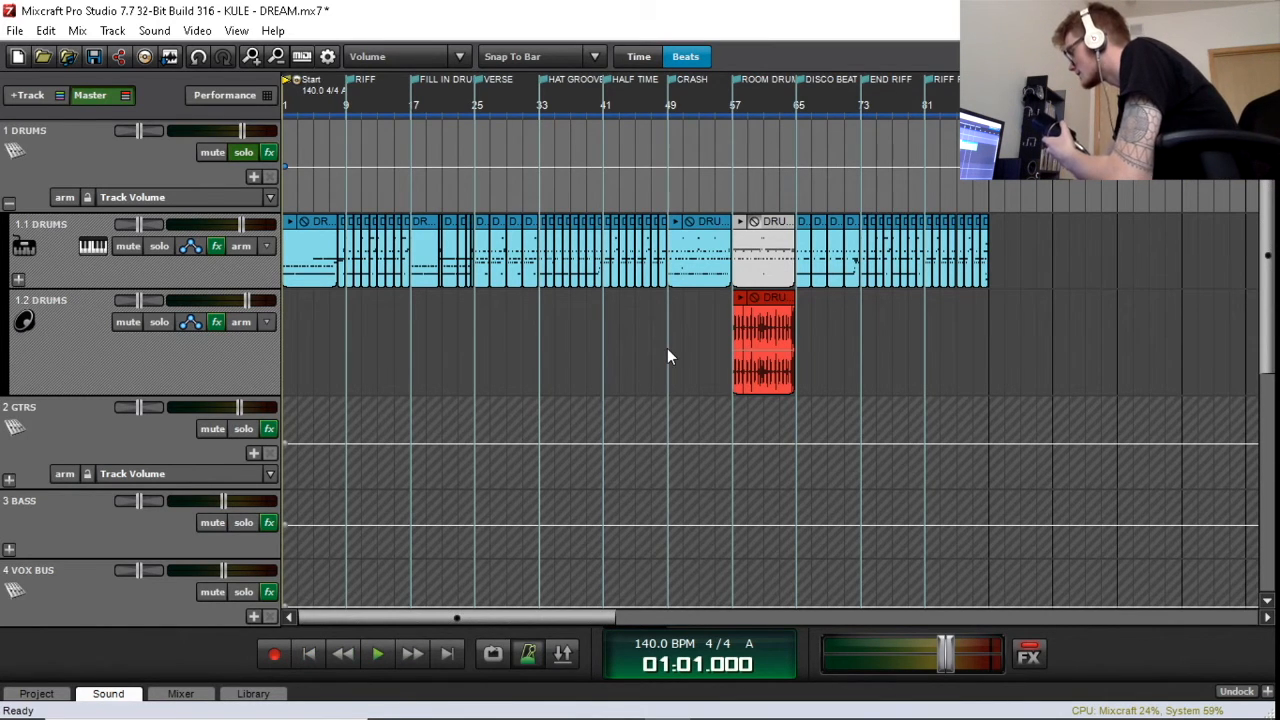
Step: Expand the 1.1 DRUMS track, solo its KICK output track and check which effects KICK uses
click(18, 279)
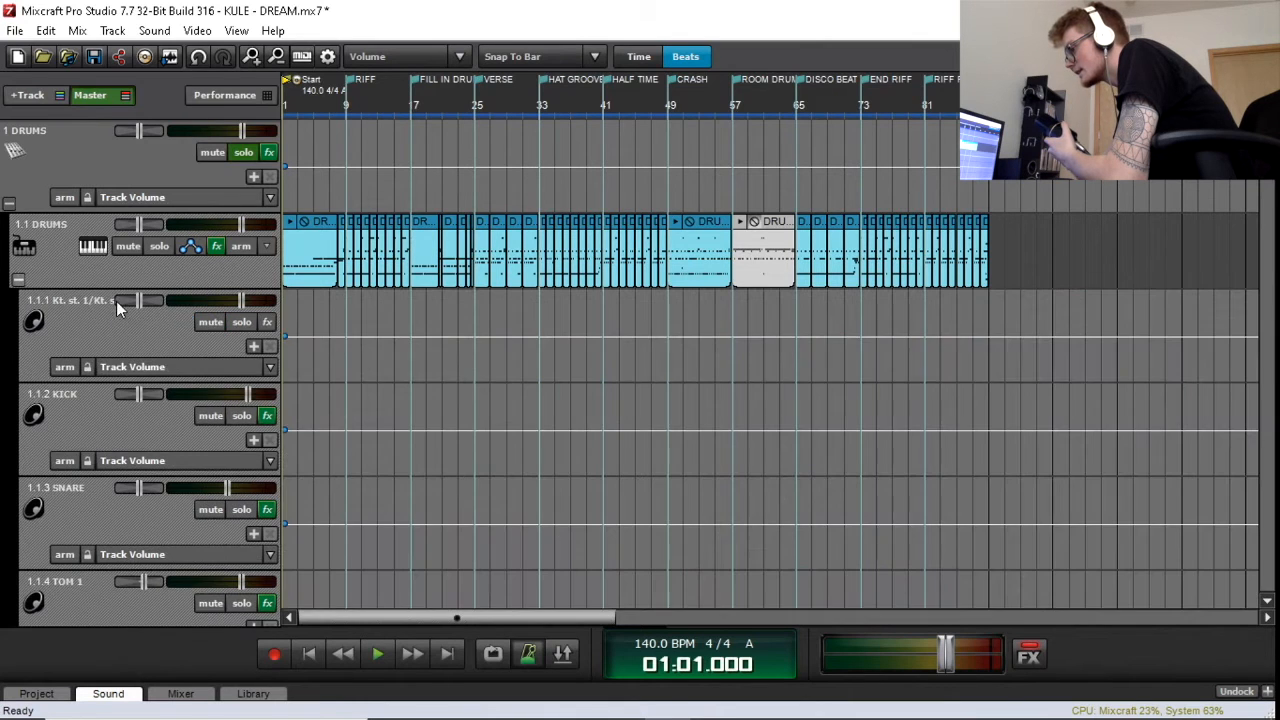
click(242, 416)
click(267, 416)
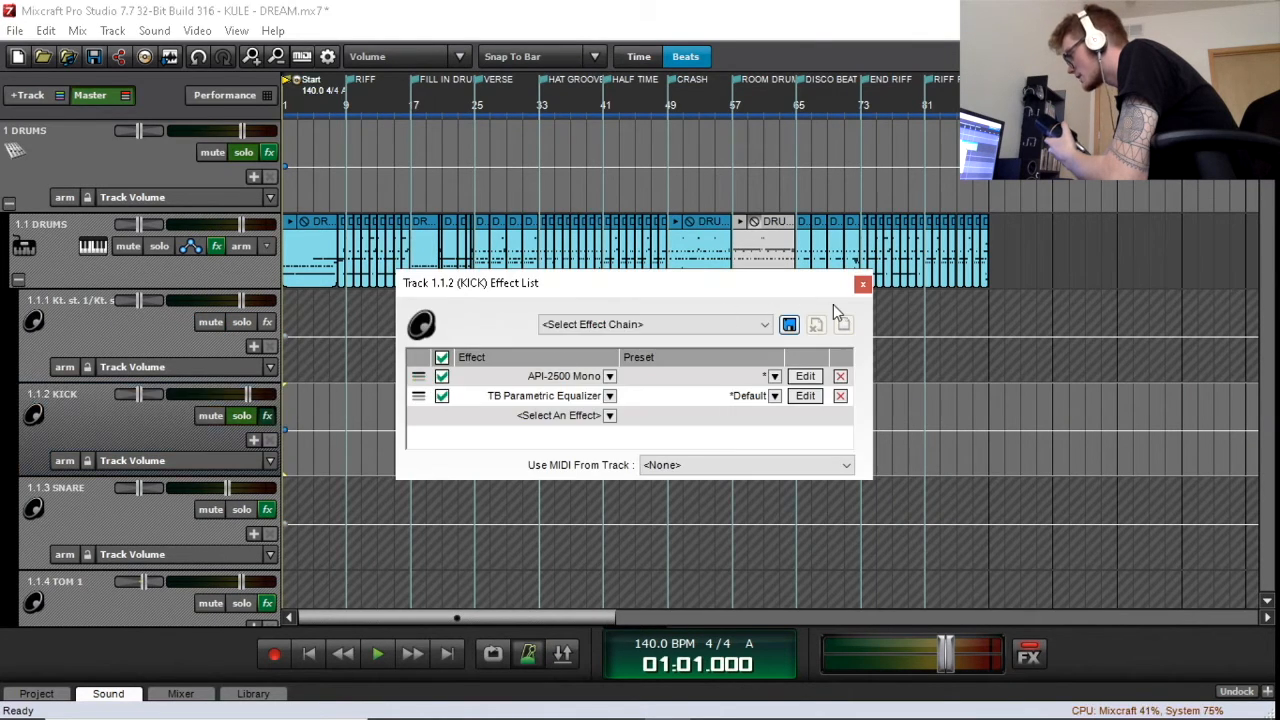
click(862, 284)
click(390, 400)
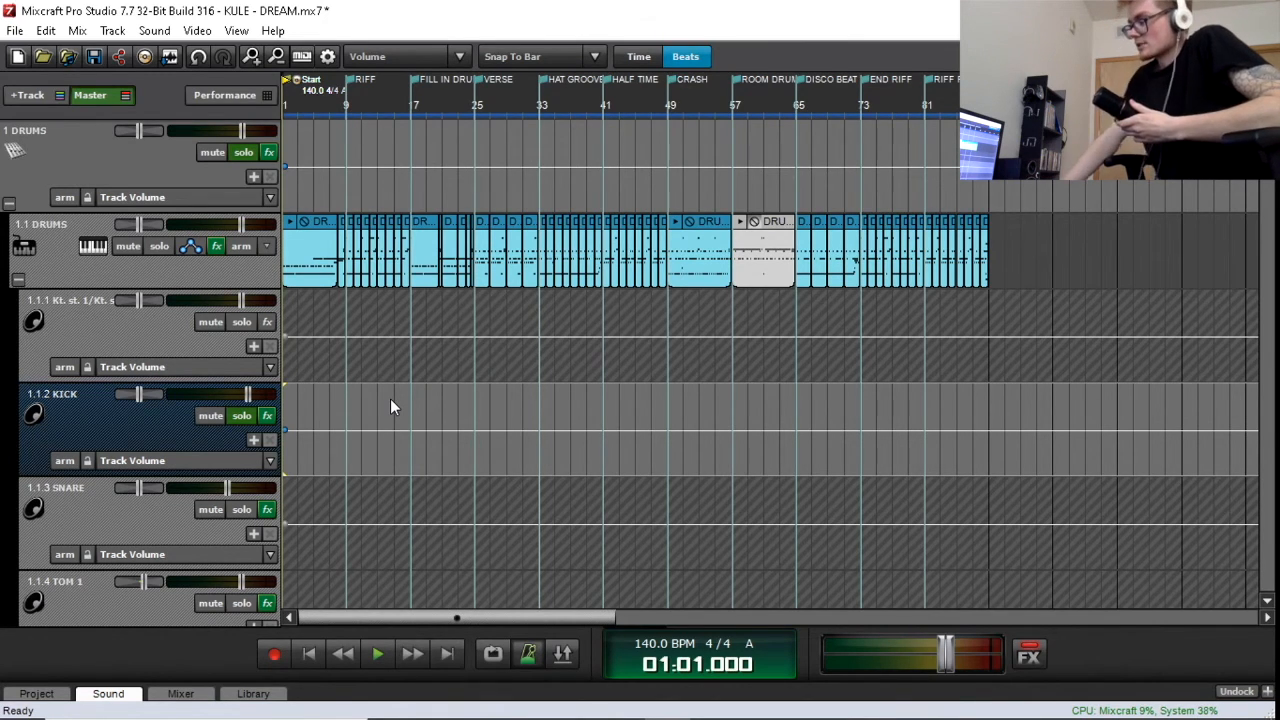
Step: Examine the API-2500 Mono compressor settings on the KICK track, including threshold, attack, ratio and release
click(267, 415)
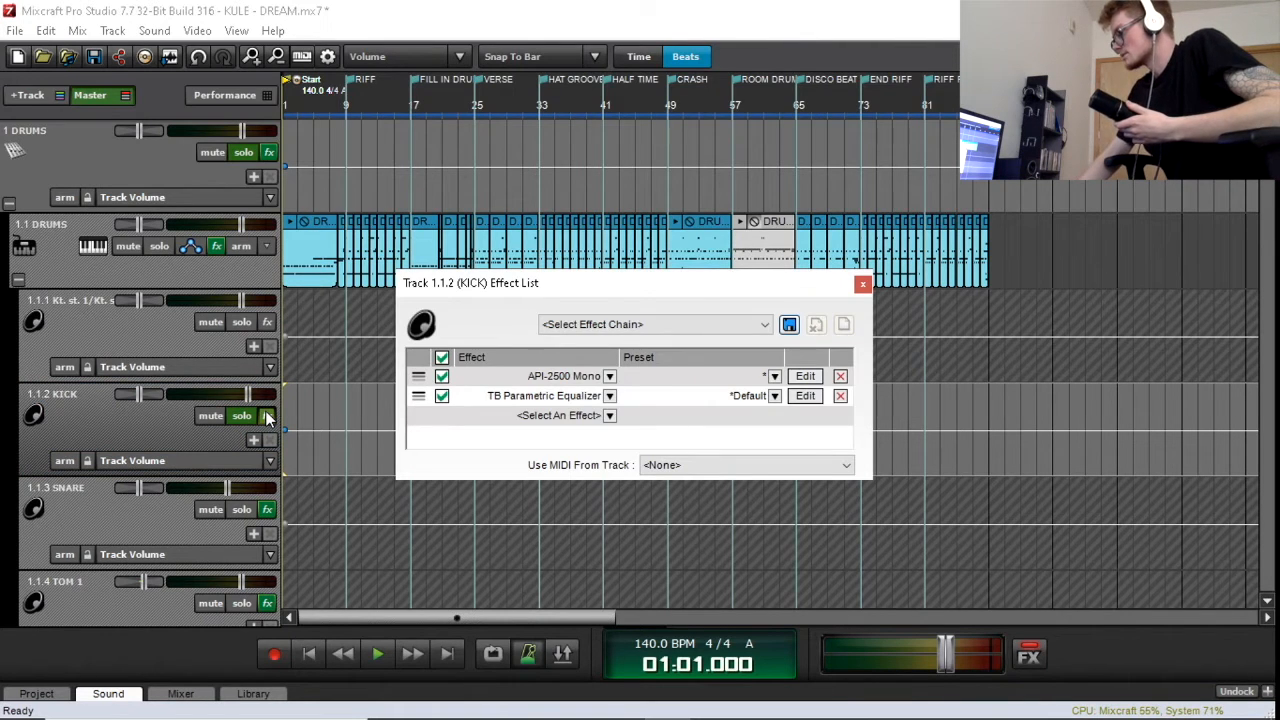
click(805, 376)
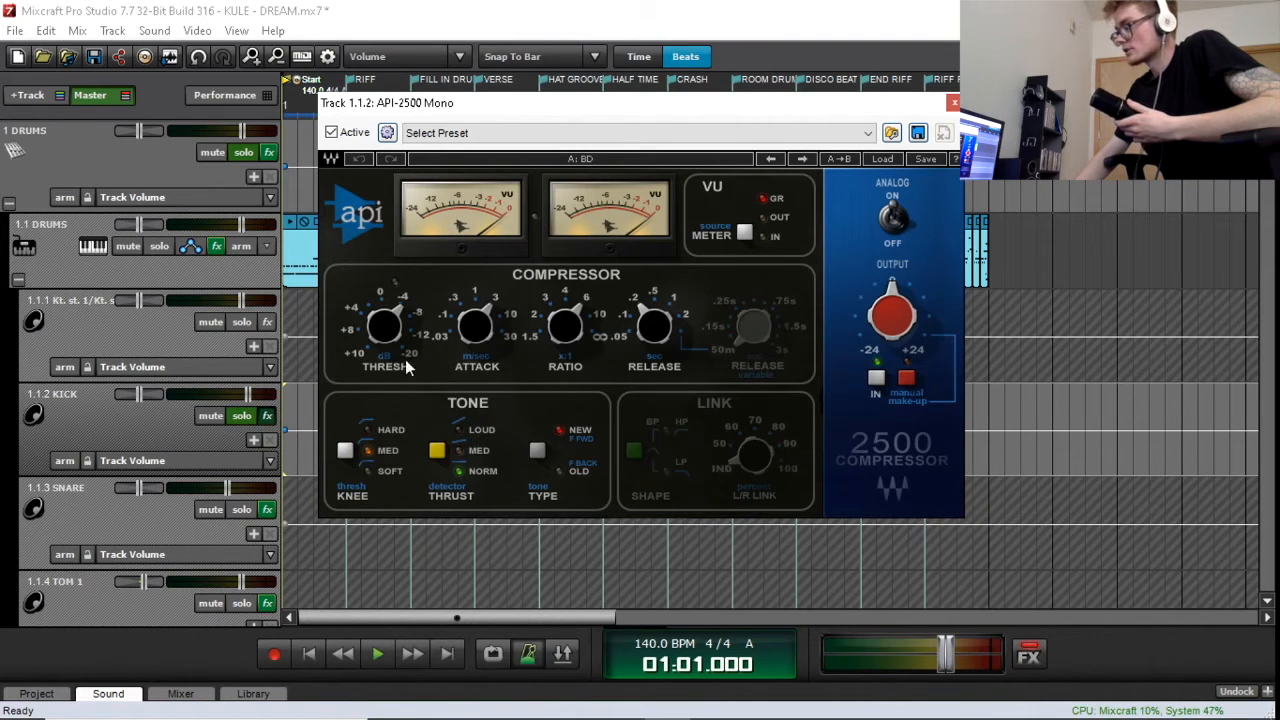
mouse_move(400, 340)
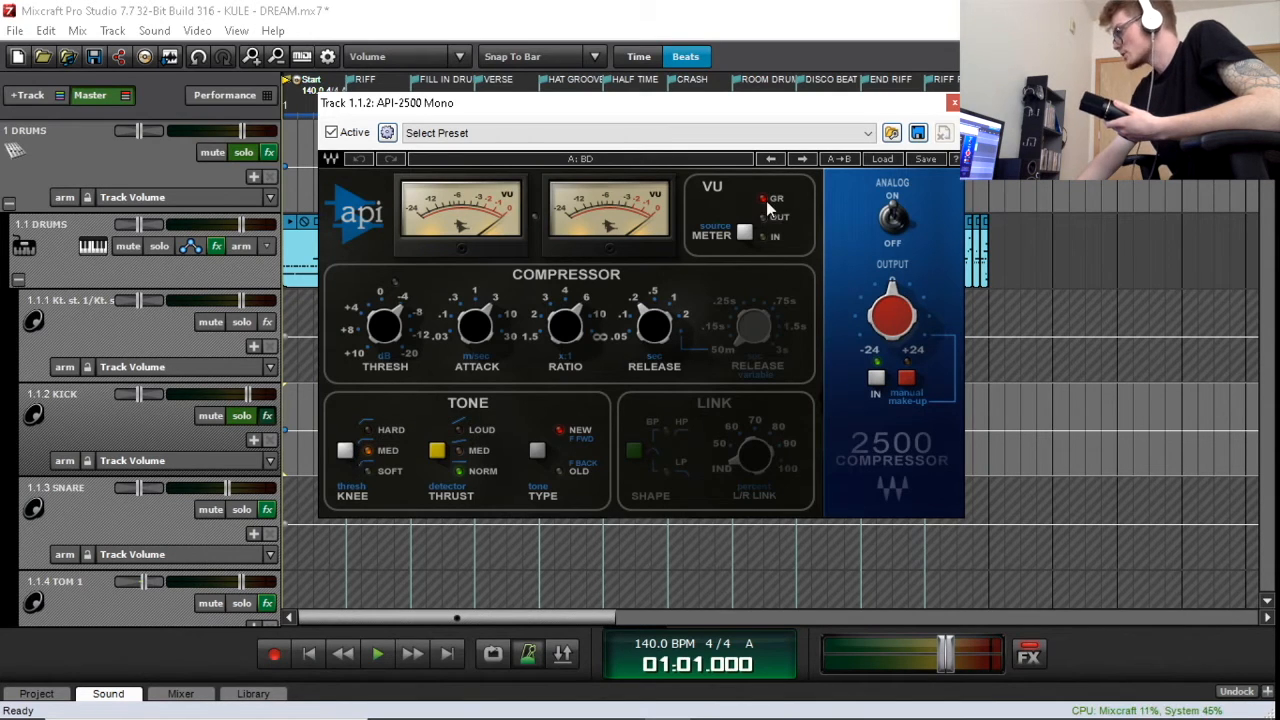
click(953, 103)
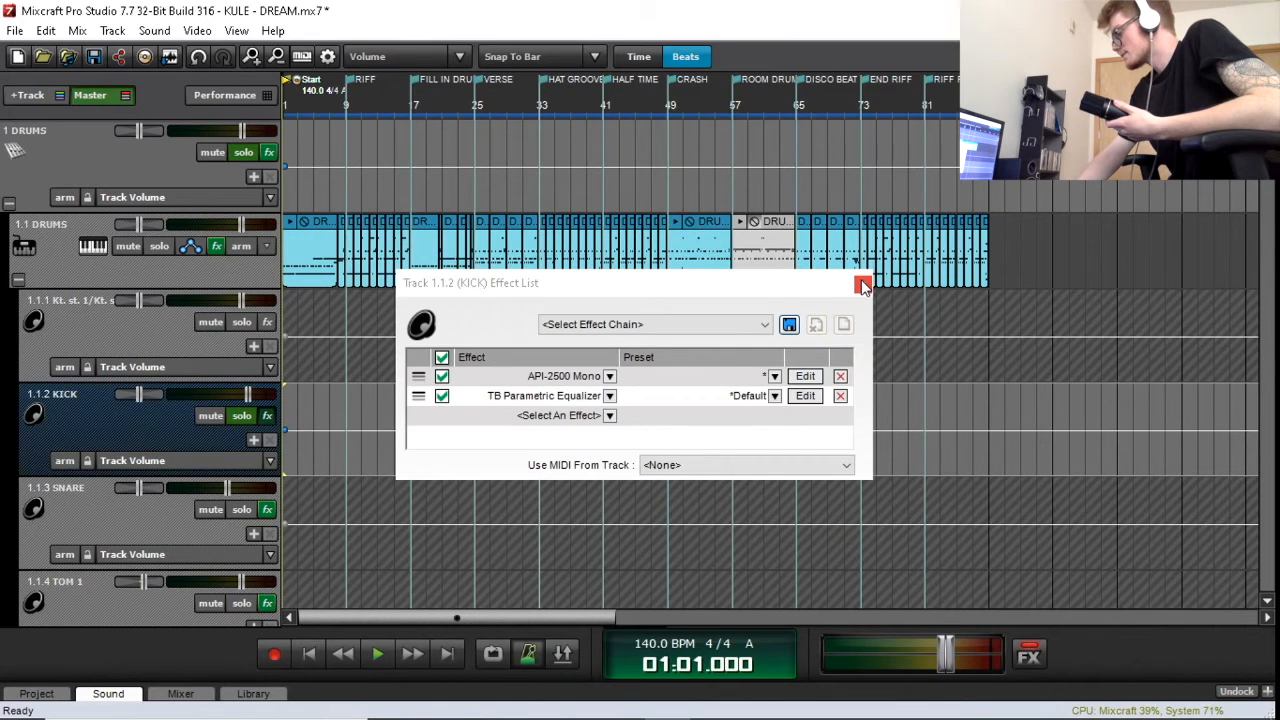
Step: Open the KICK track's TB Parametric Equalizer, play from the RIFF marker, and bypass and re-enable the section 3 mid cut to compare
click(805, 396)
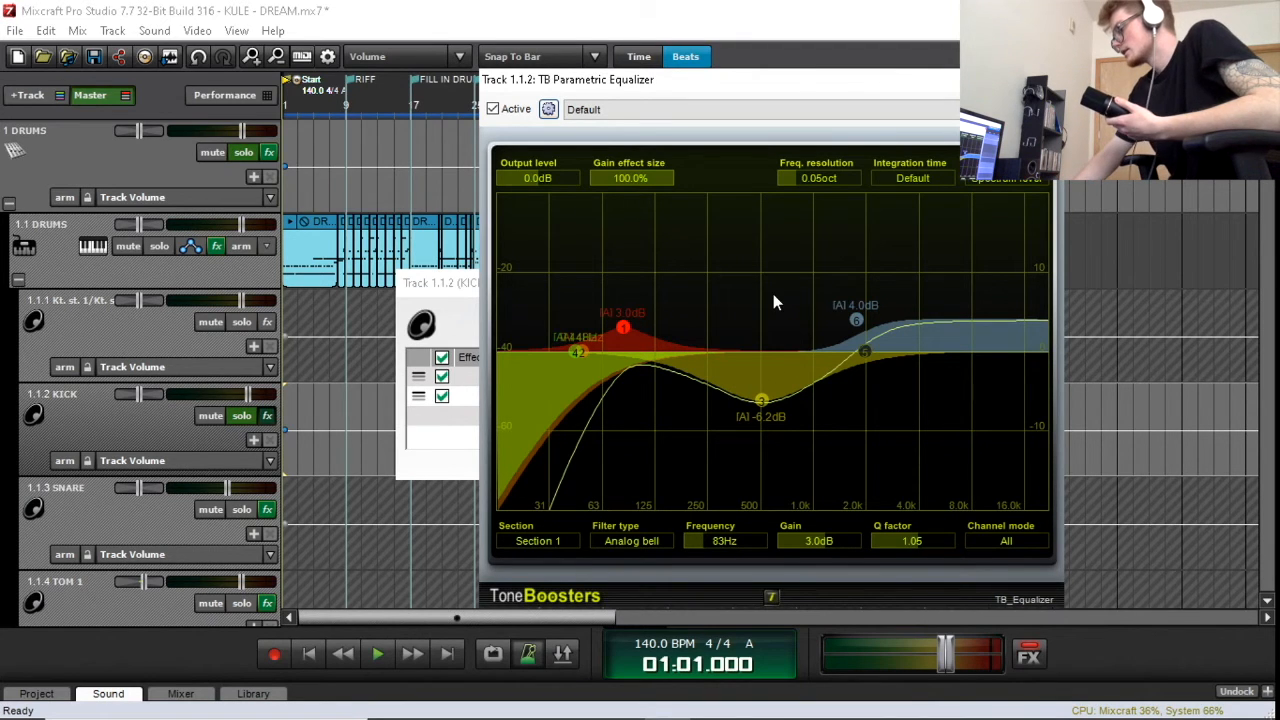
click(375, 653)
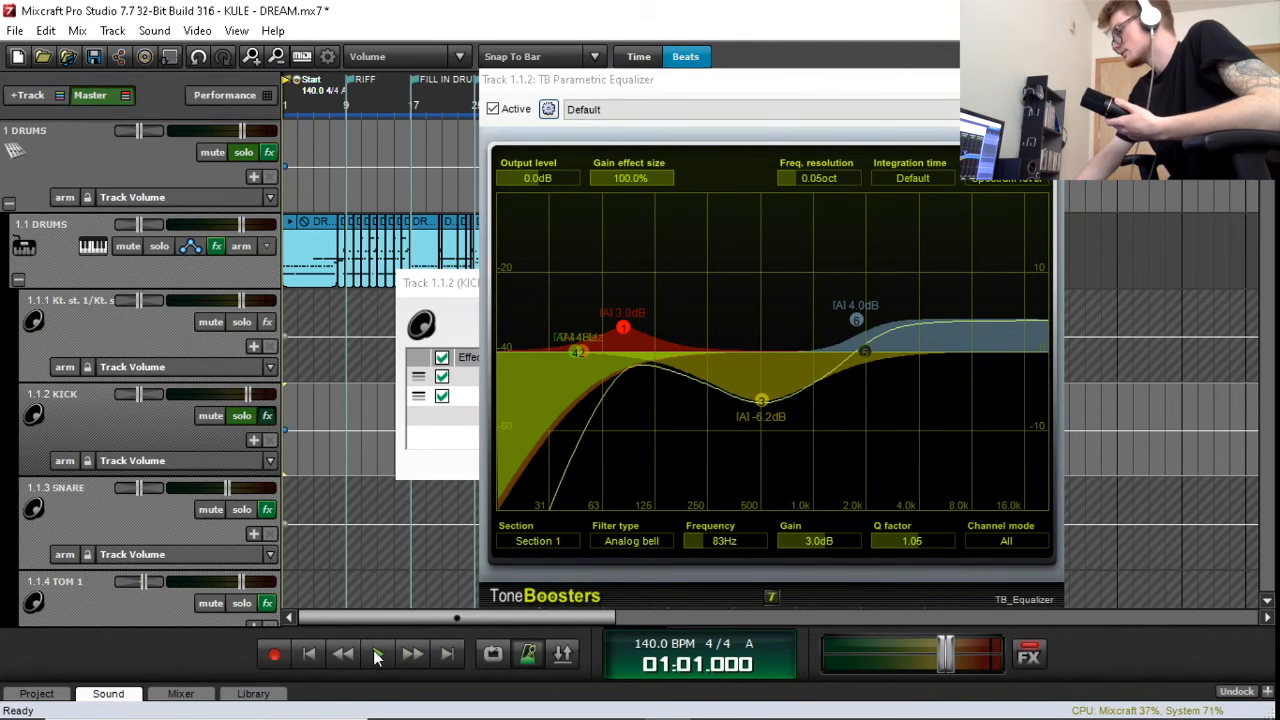
click(344, 326)
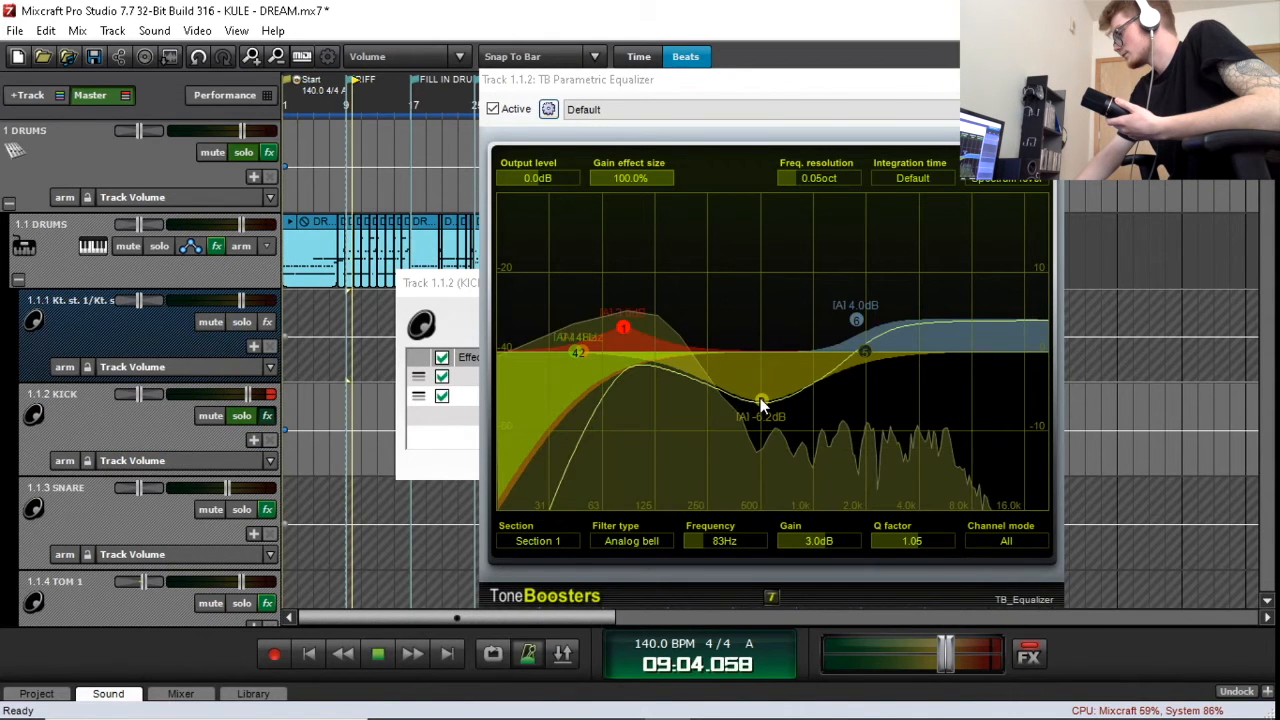
click(760, 400)
double_click(762, 403)
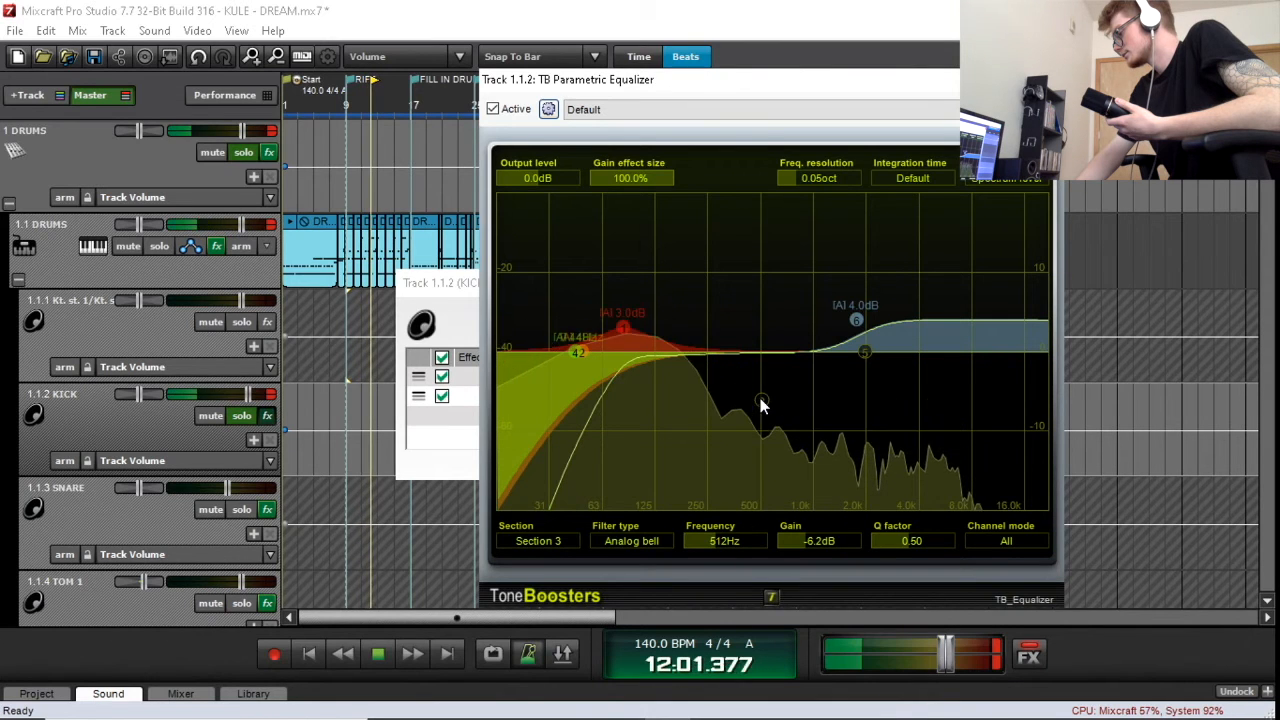
double_click(762, 403)
Step: Stop playback, close the KICK effect windows, and collapse the 1.1 DRUMS output tracks with KICK unsoloed
click(1054, 81)
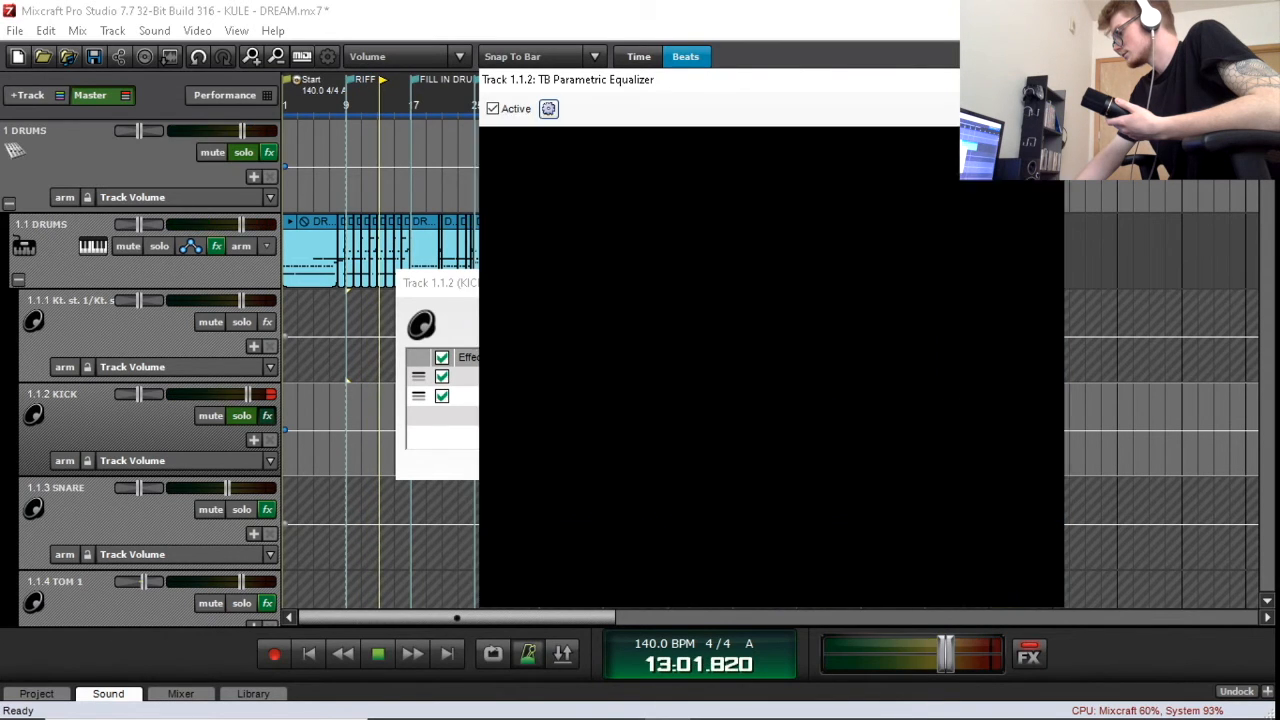
click(386, 656)
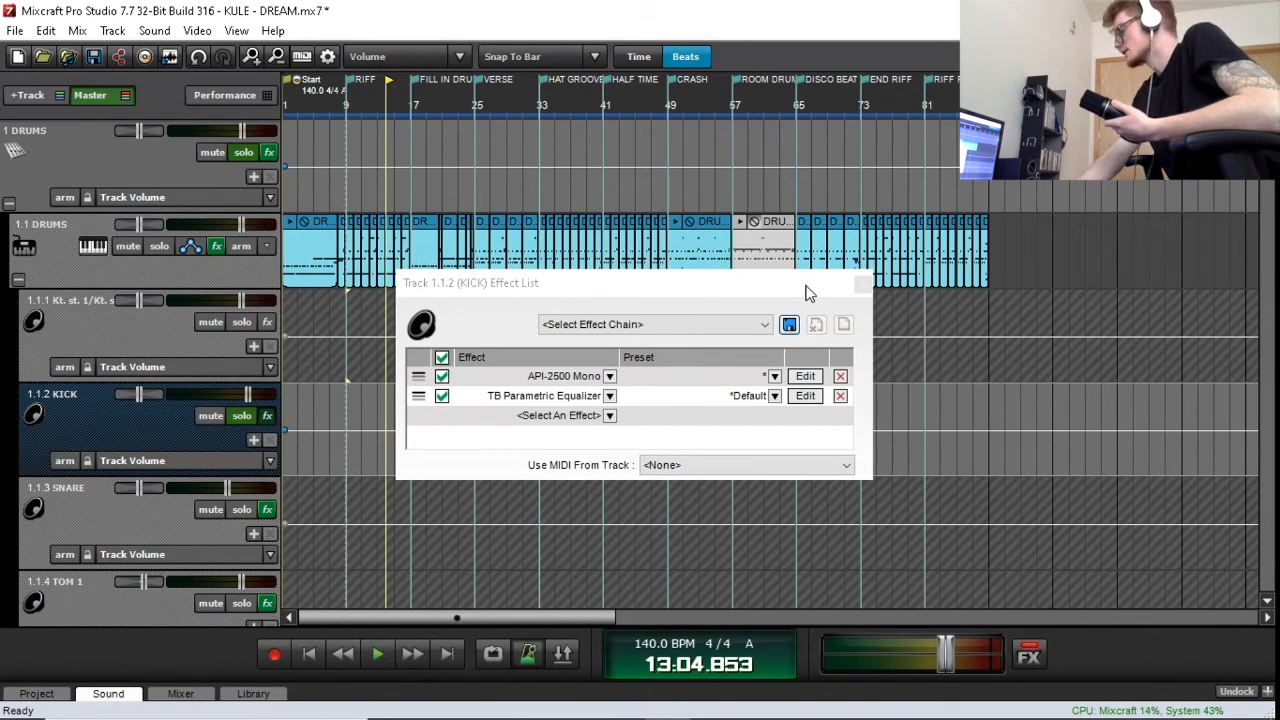
click(860, 287)
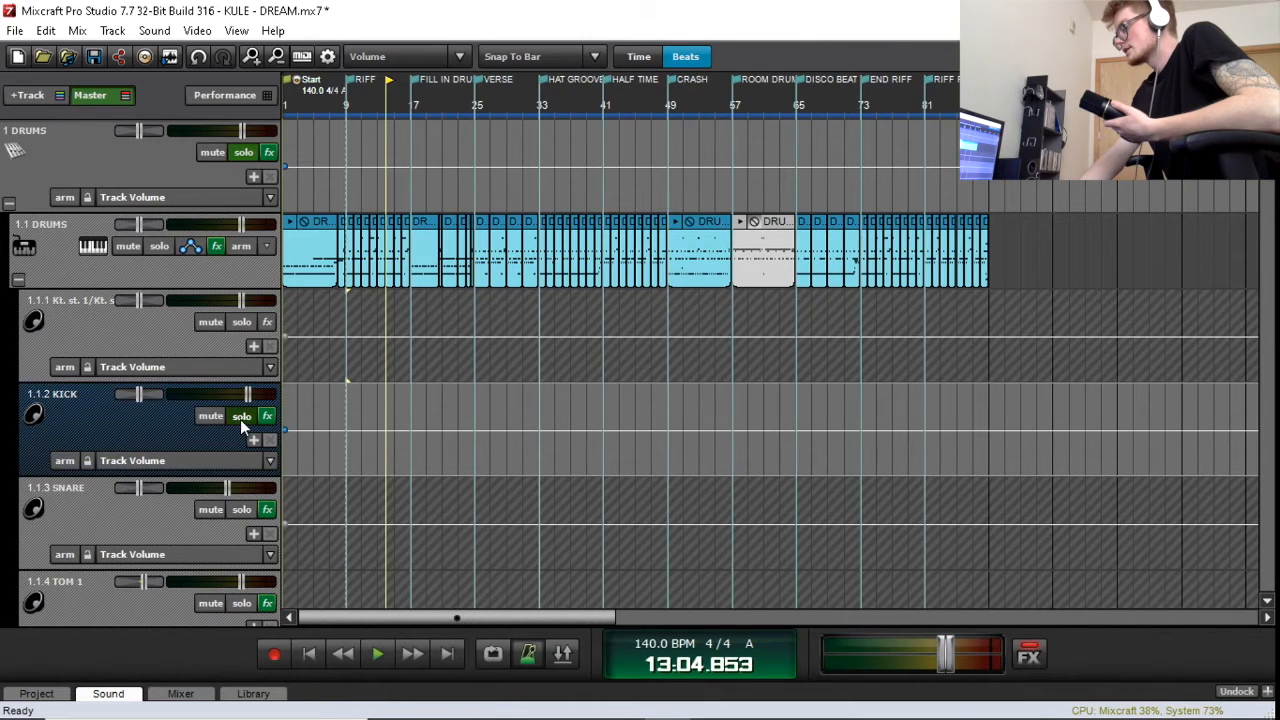
click(18, 279)
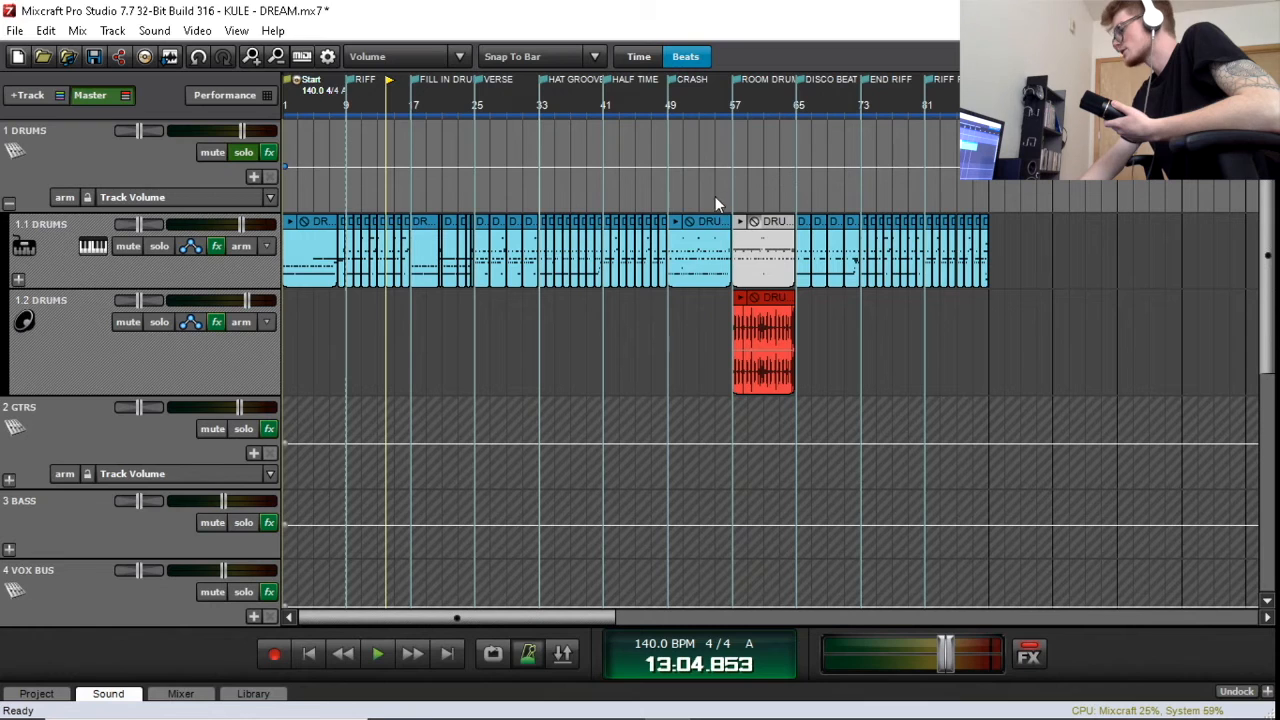
Step: Briefly solo the 1.2 DRUMS audio track, unsolo it, and place the playhead at the ROOM DRUMS section at bar 57
click(160, 322)
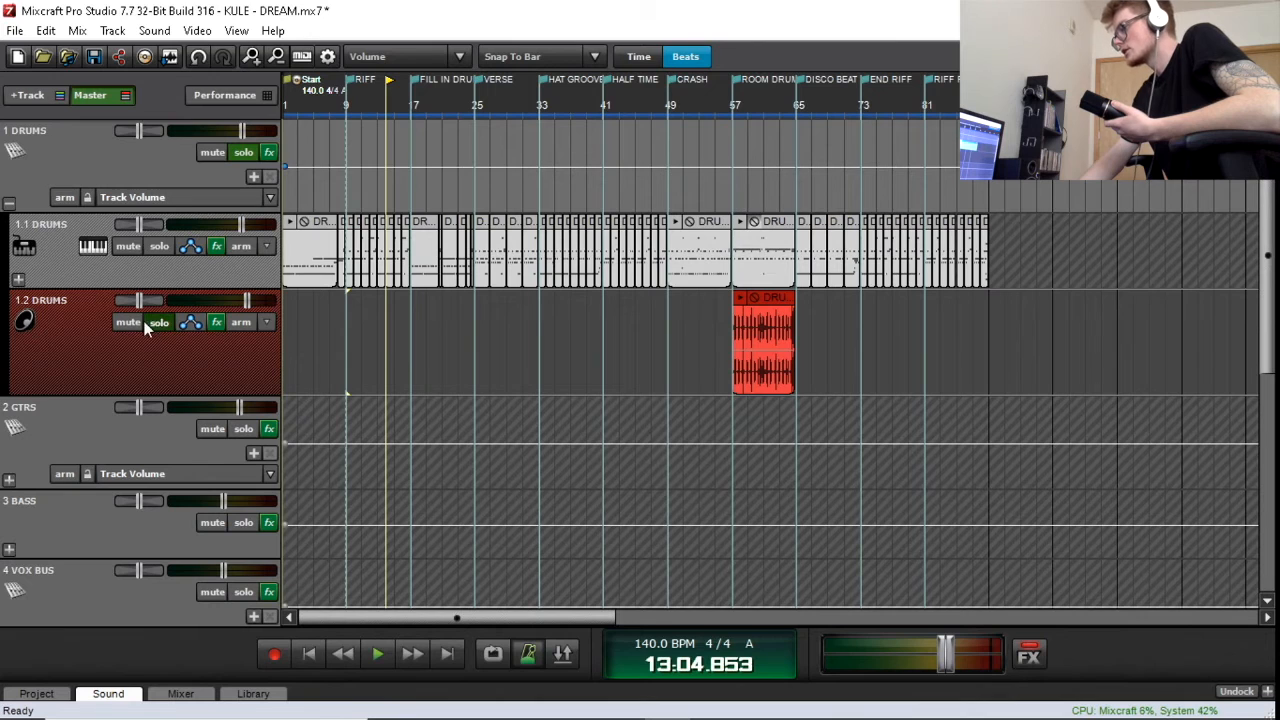
click(67, 266)
right_click(67, 266)
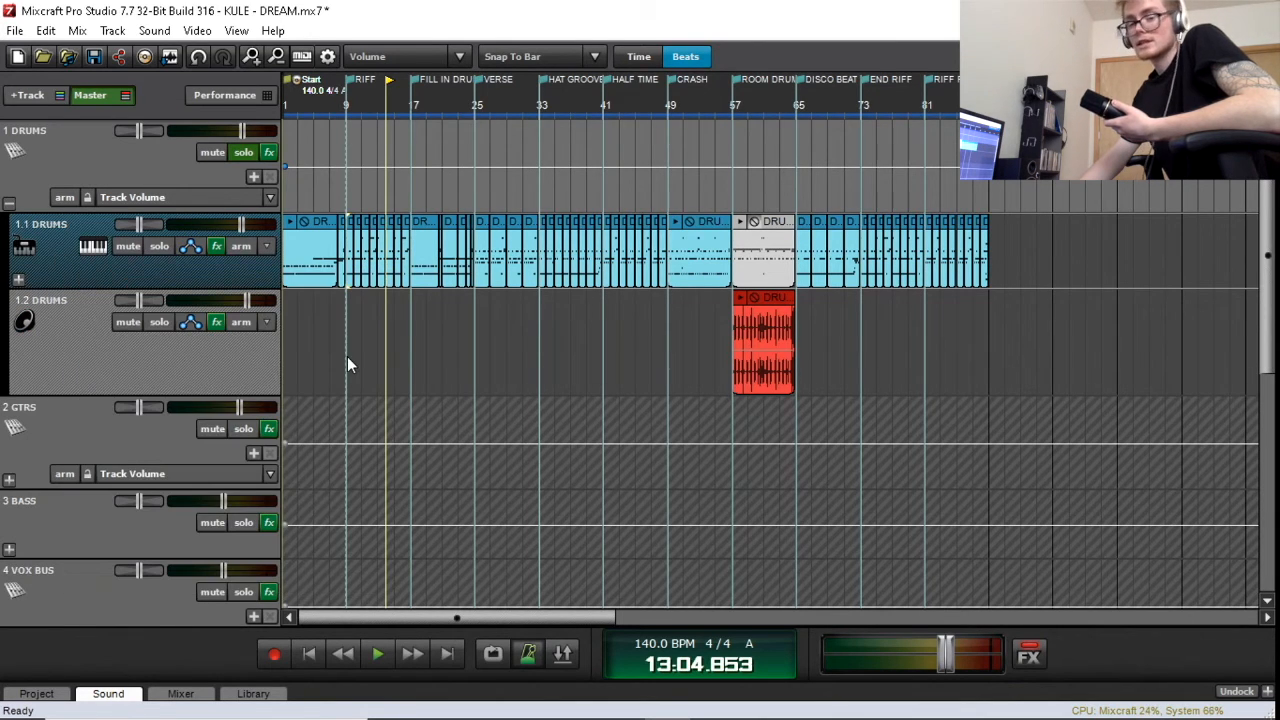
click(735, 203)
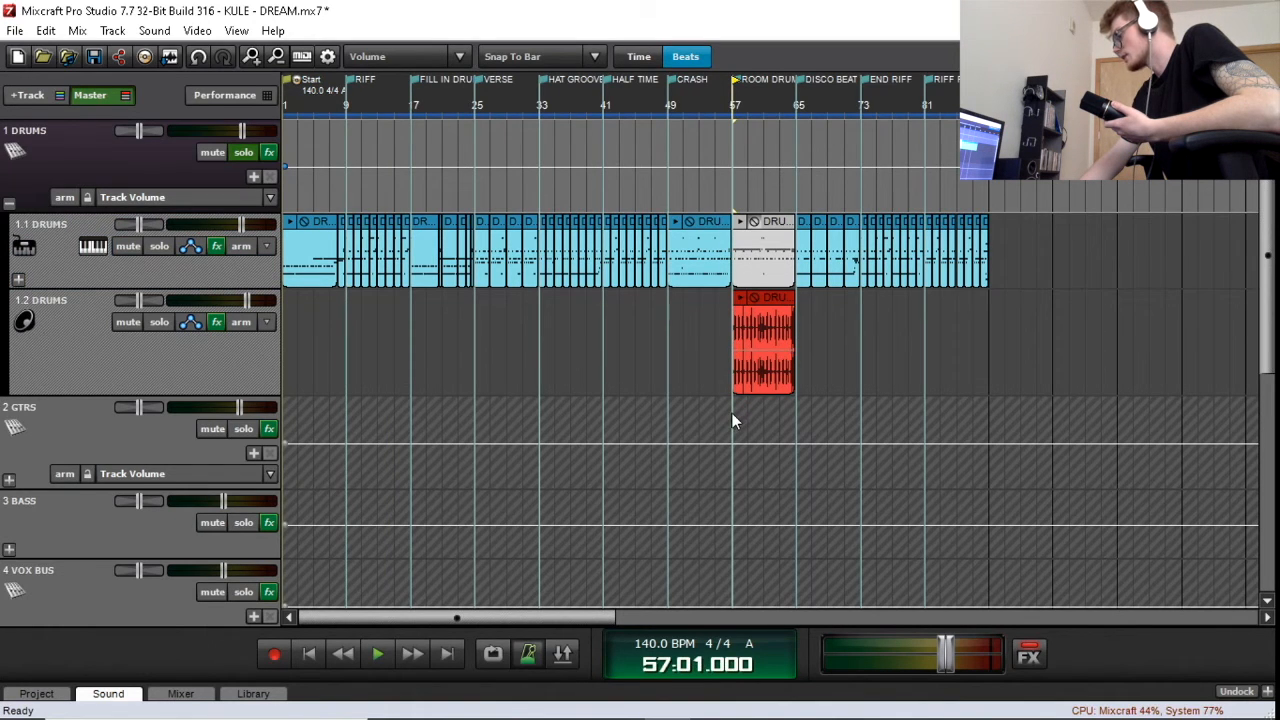
Step: Loop the ROOM DRUMS section from bar 57 to 65 and bypass all effects on the 1.2 DRUMS track
drag(731, 412, 796, 426)
key(shift+l)
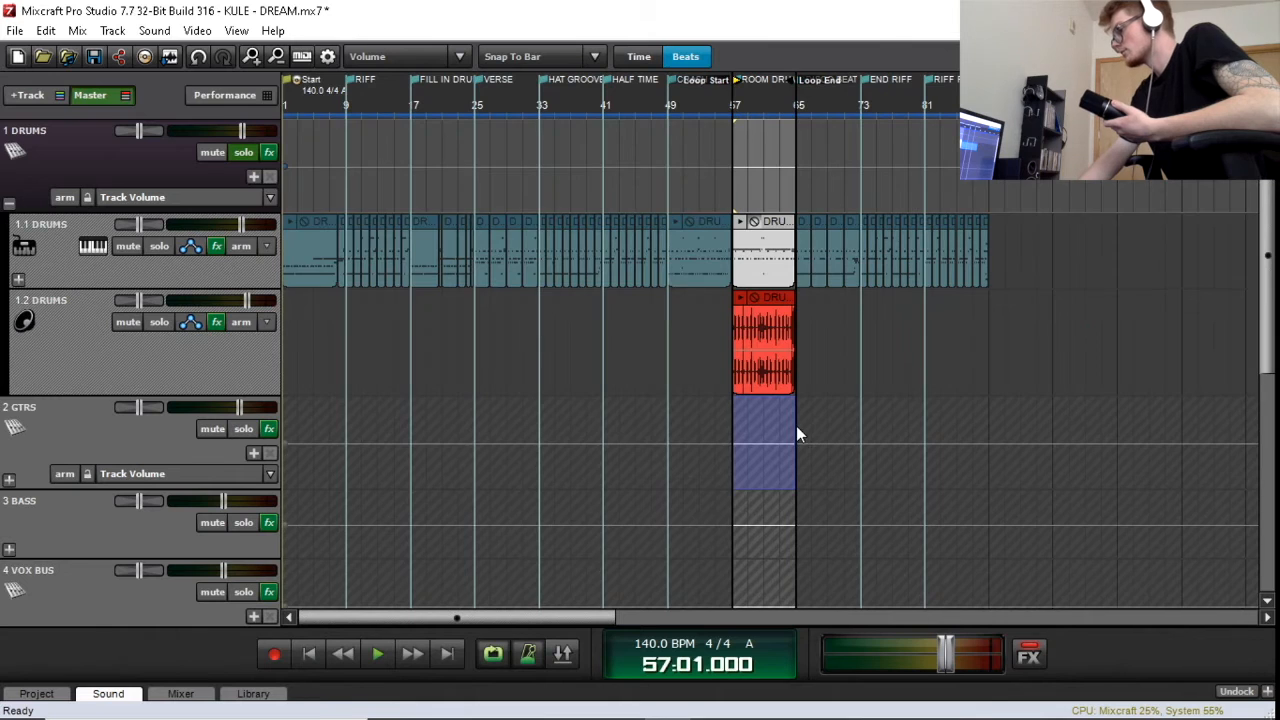
click(218, 328)
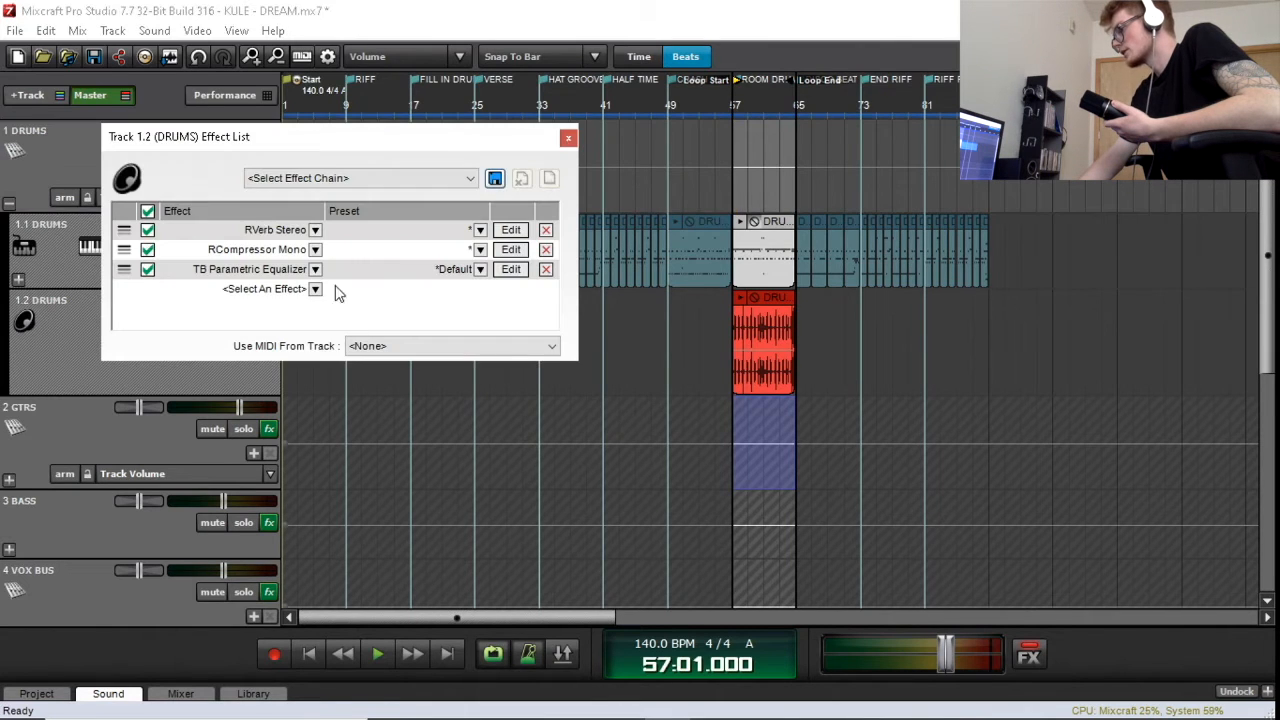
click(147, 213)
click(568, 137)
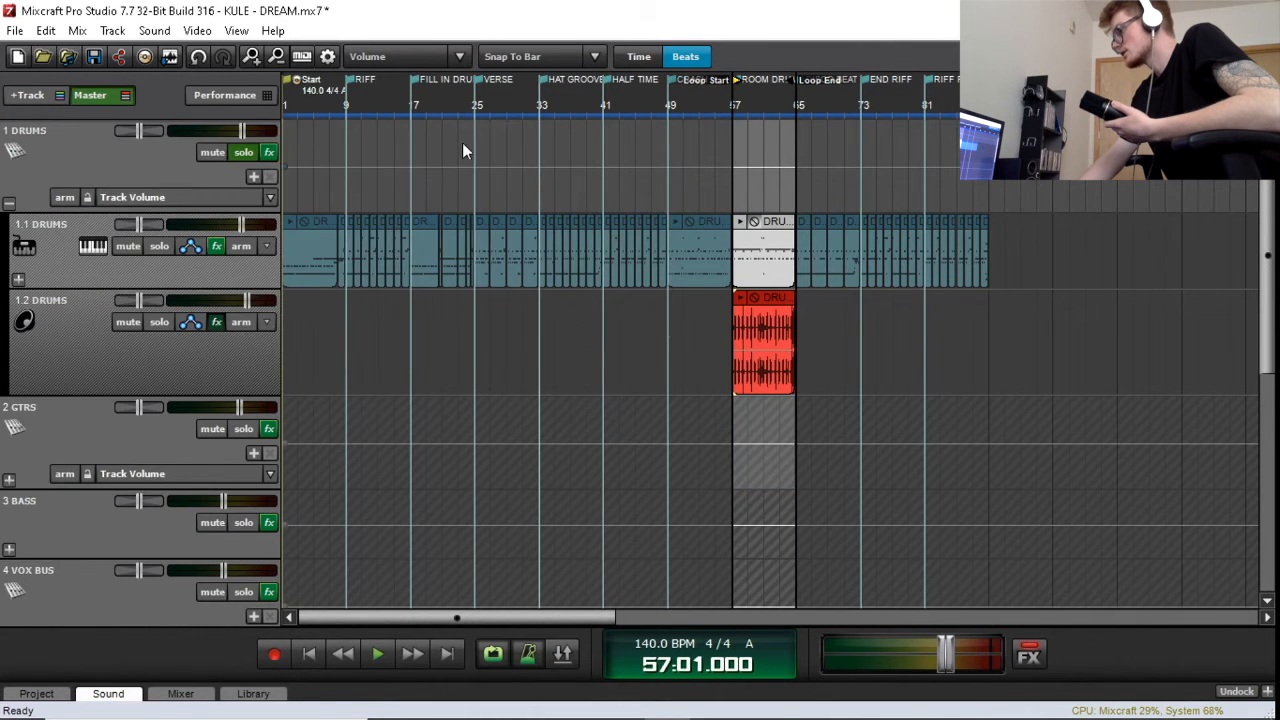
Step: Check the 1 DRUMS bus effect list, then audition the room drum audio clip without its track effects
click(268, 152)
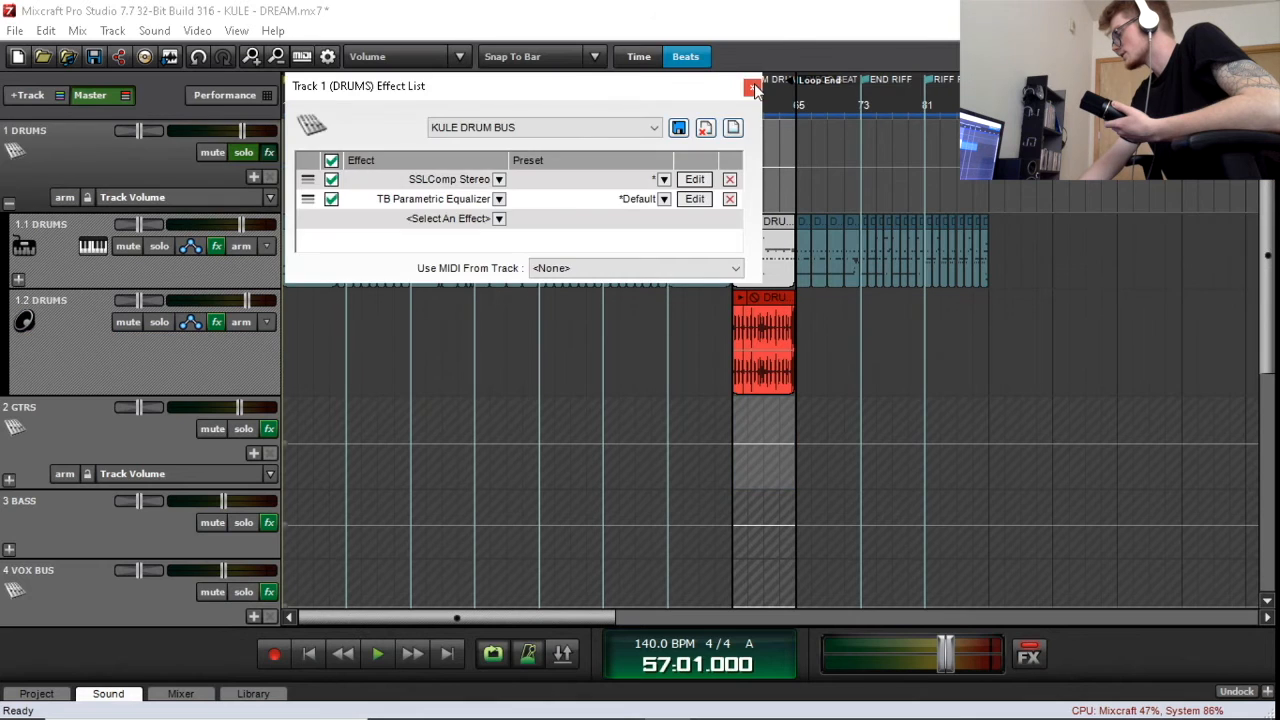
click(757, 89)
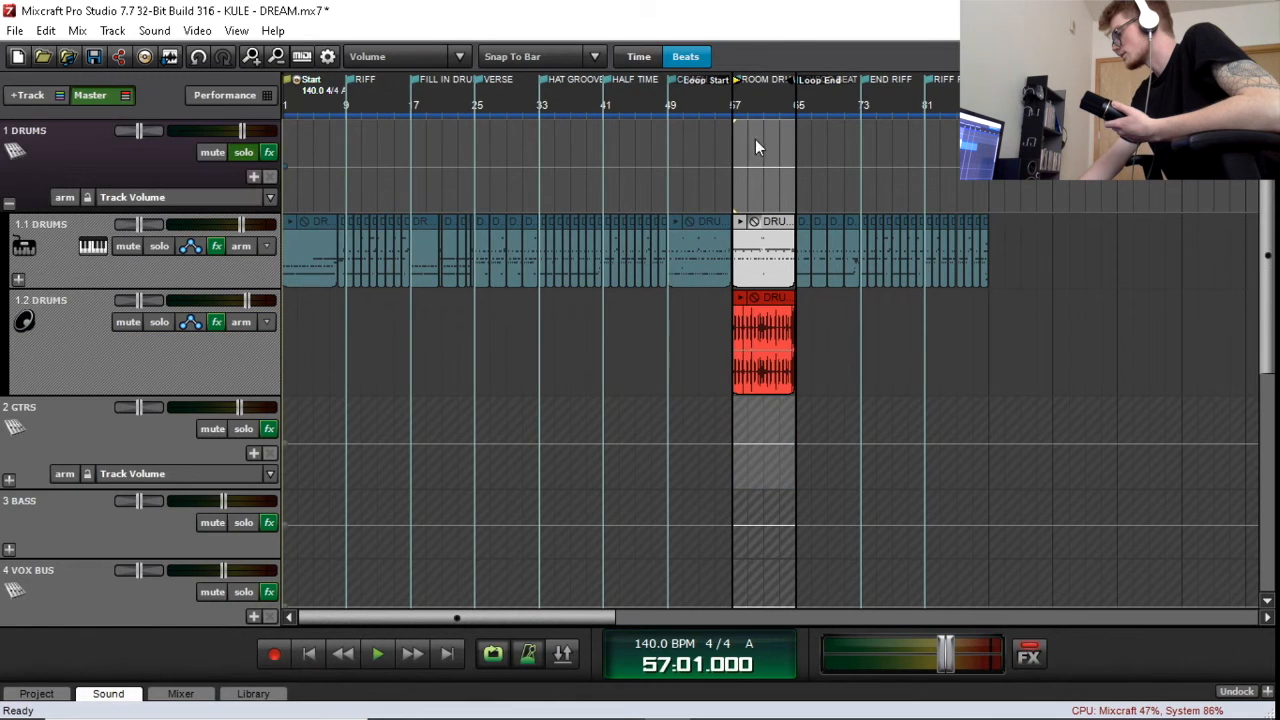
click(740, 299)
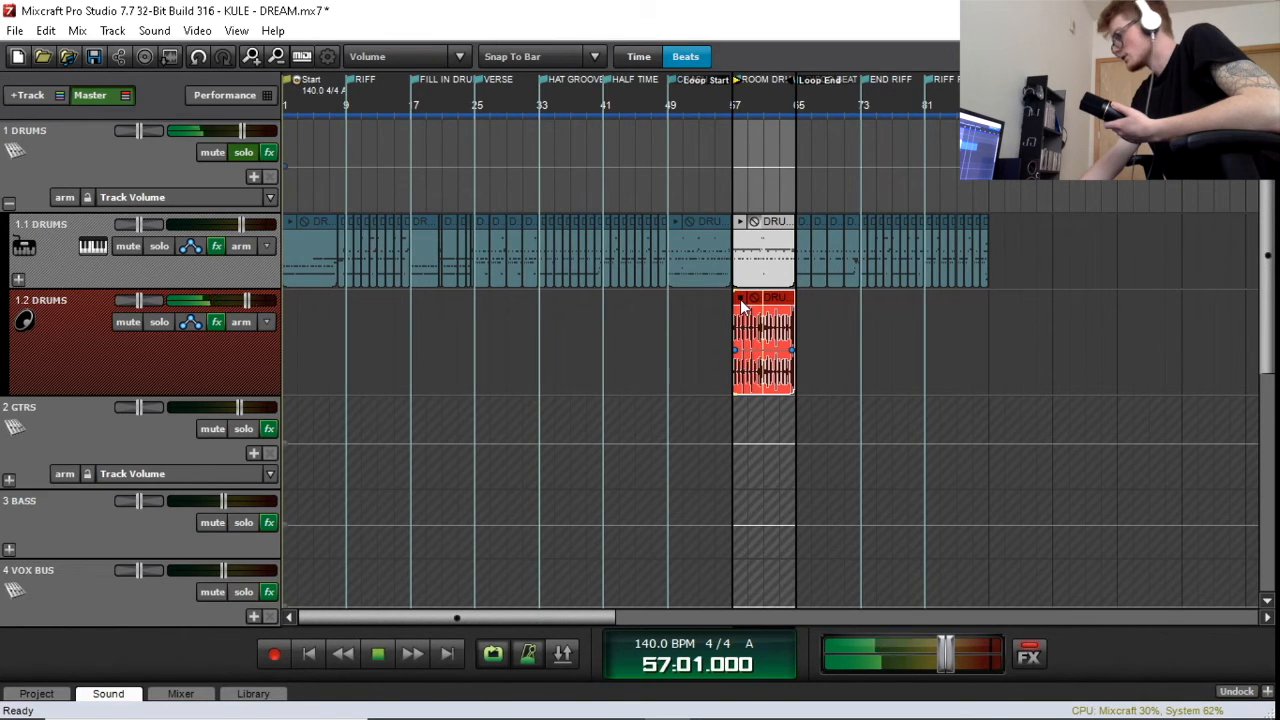
click(740, 300)
Step: Enable only RVerb Stereo on 1.2 DRUMS, leaving RCompressor Mono and TB Parametric Equalizer bypassed, and open the reverb's settings
click(216, 321)
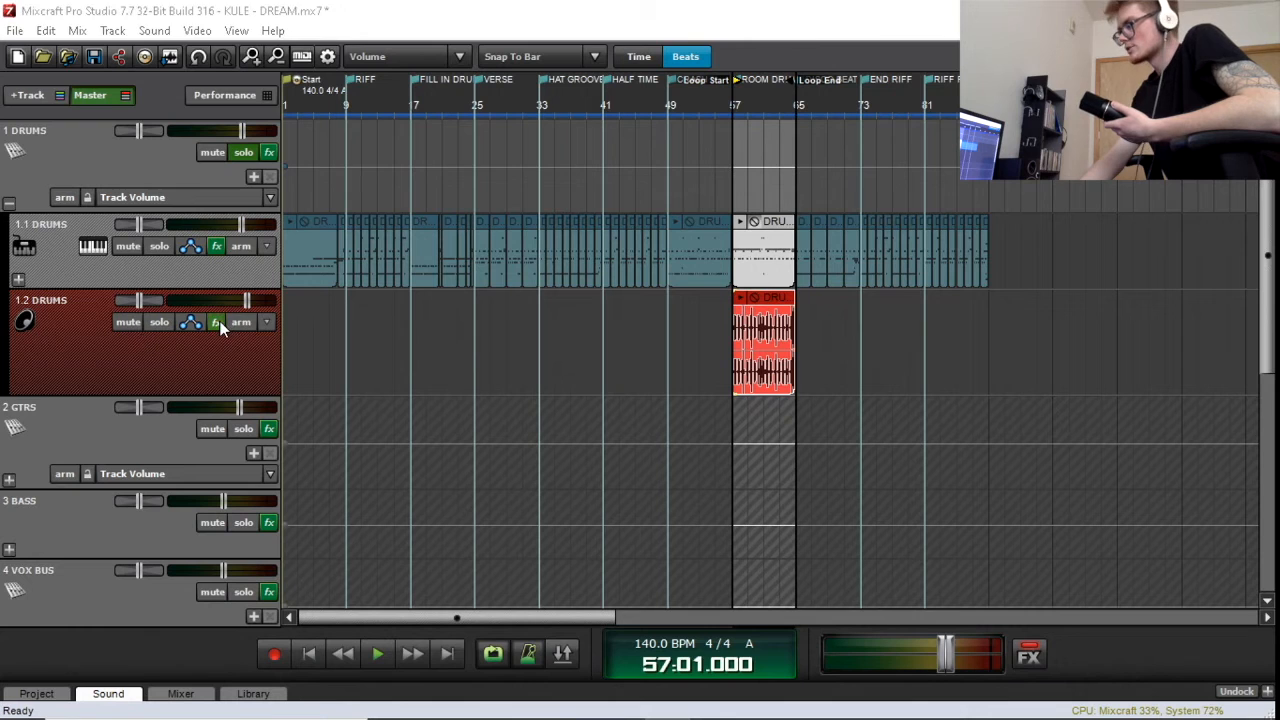
click(147, 249)
click(147, 269)
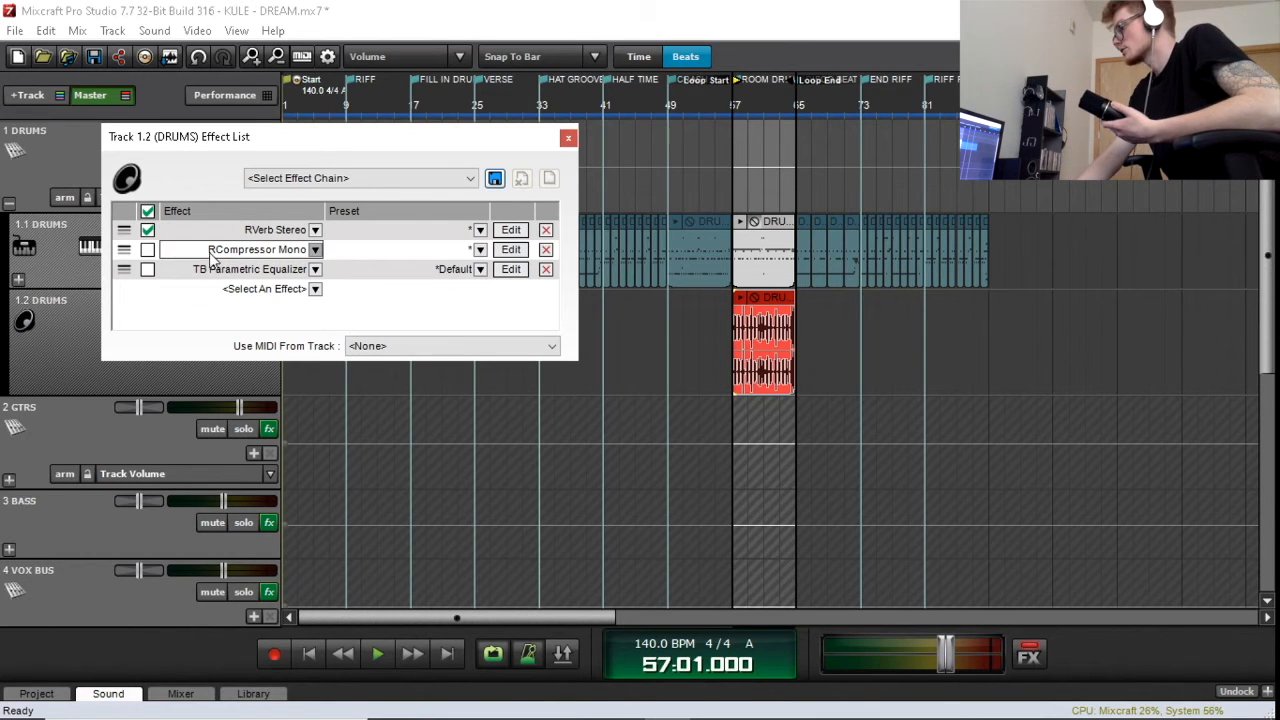
click(518, 231)
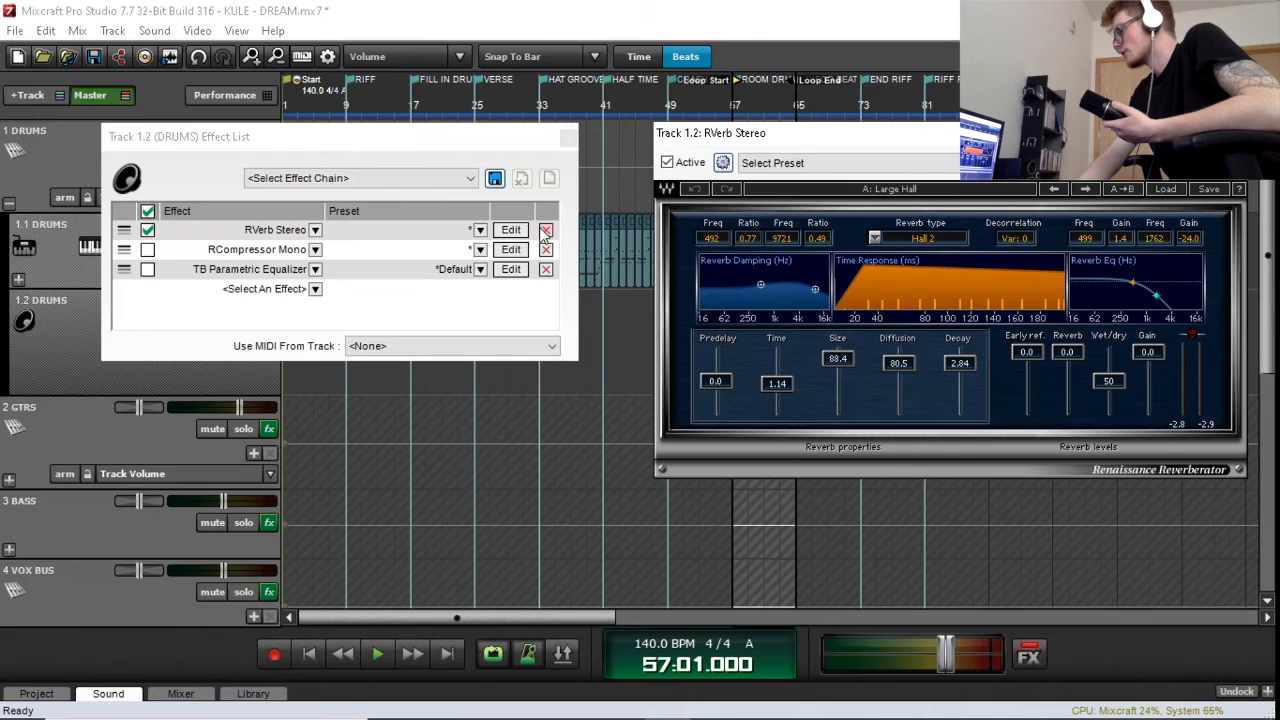
click(568, 137)
drag(840, 148, 252, 152)
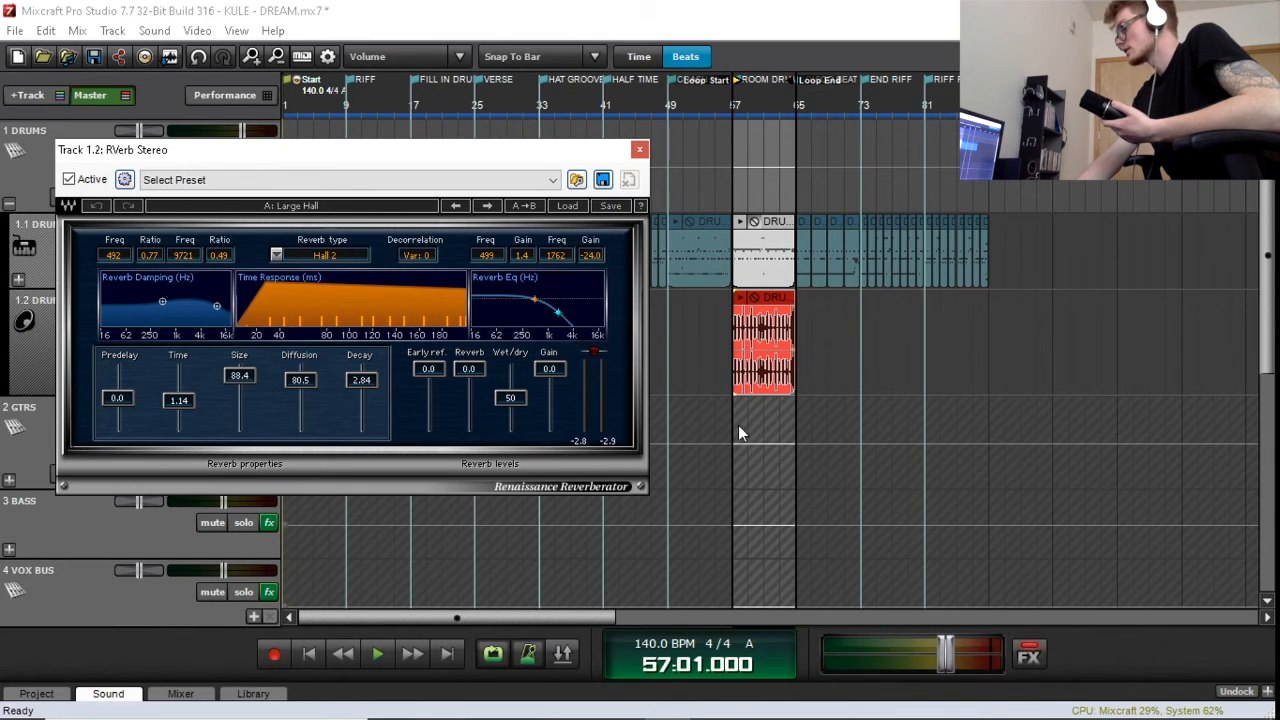
Step: Audition the room drum clip with the reverb, stop playback, and close the RVerb Stereo window
click(738, 302)
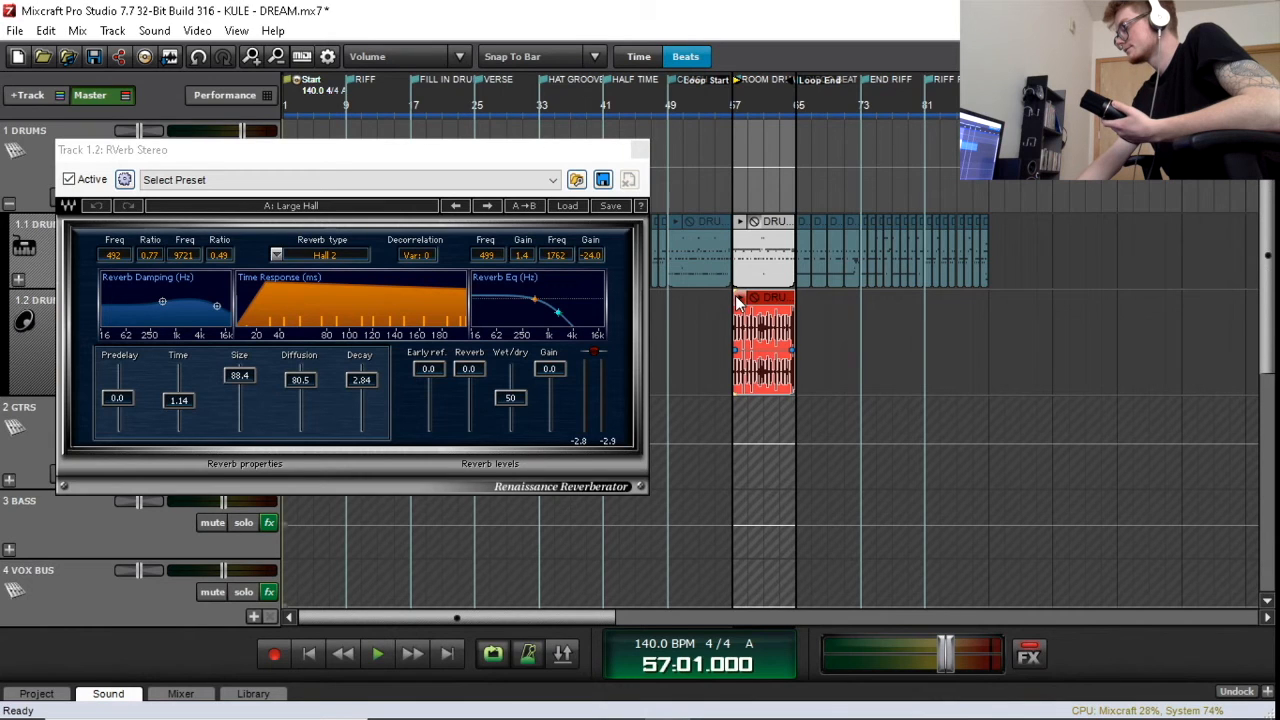
key(space)
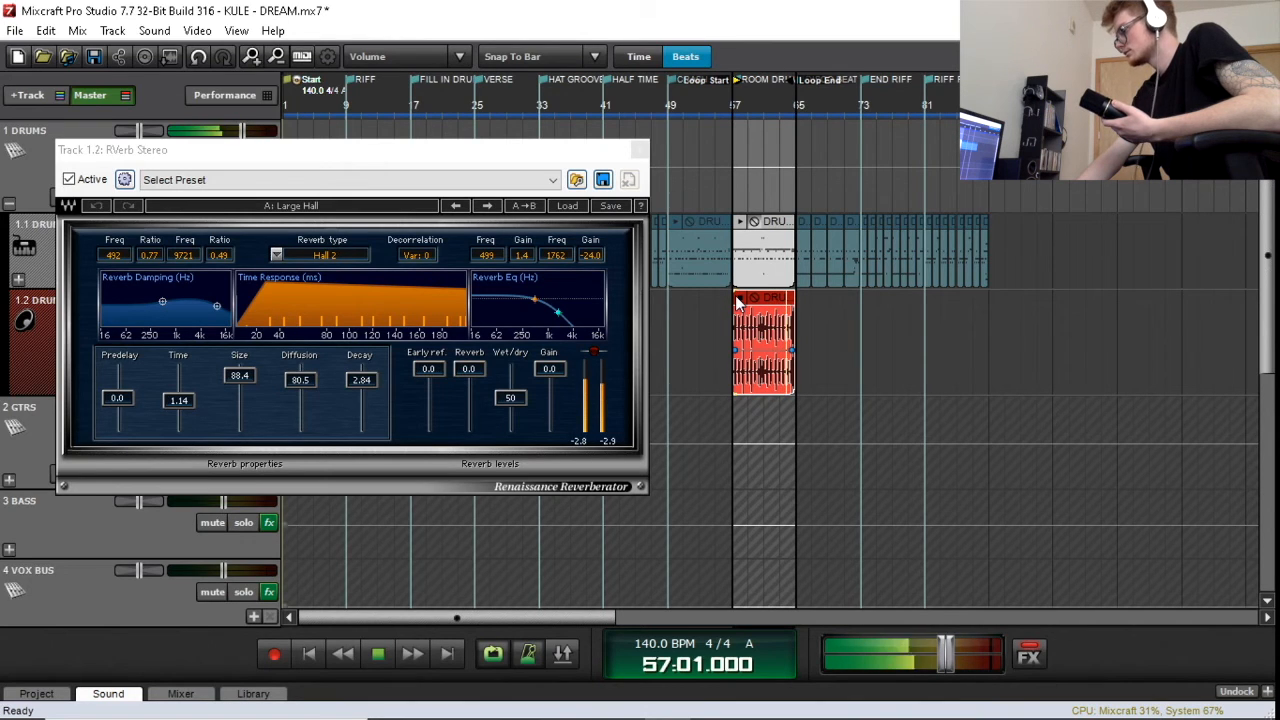
key(space)
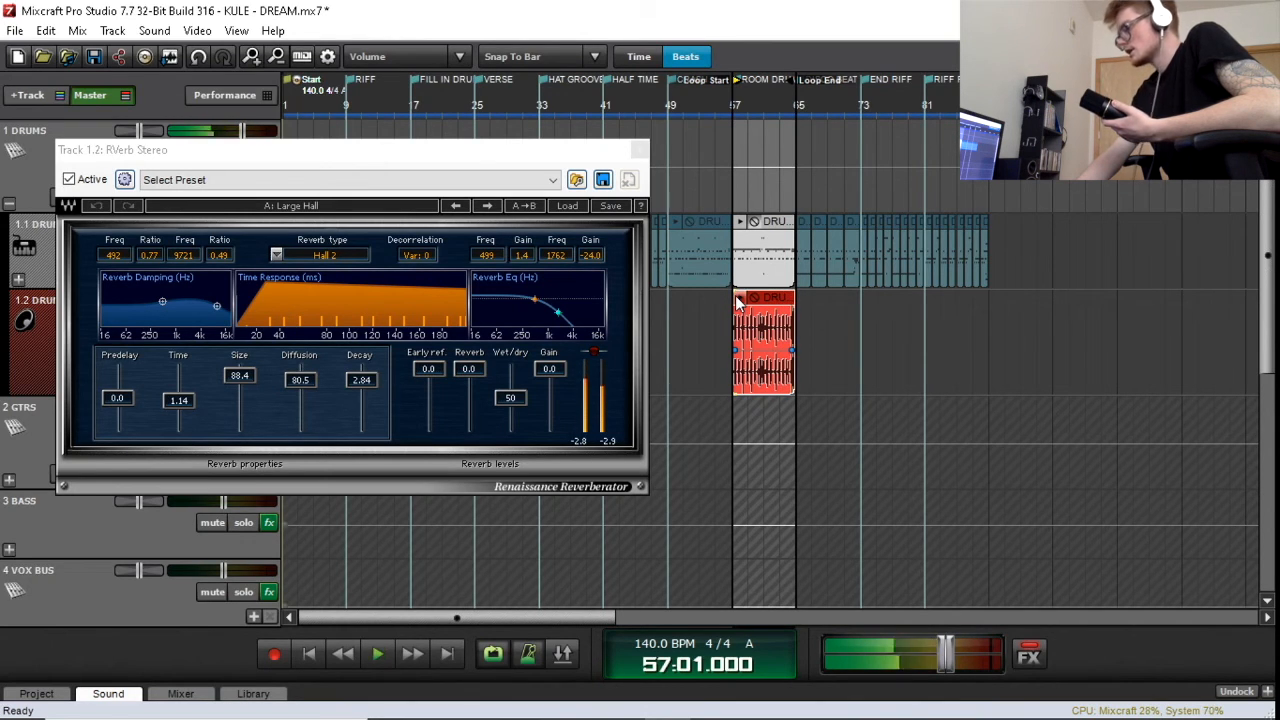
drag(210, 152, 444, 115)
click(875, 112)
click(106, 338)
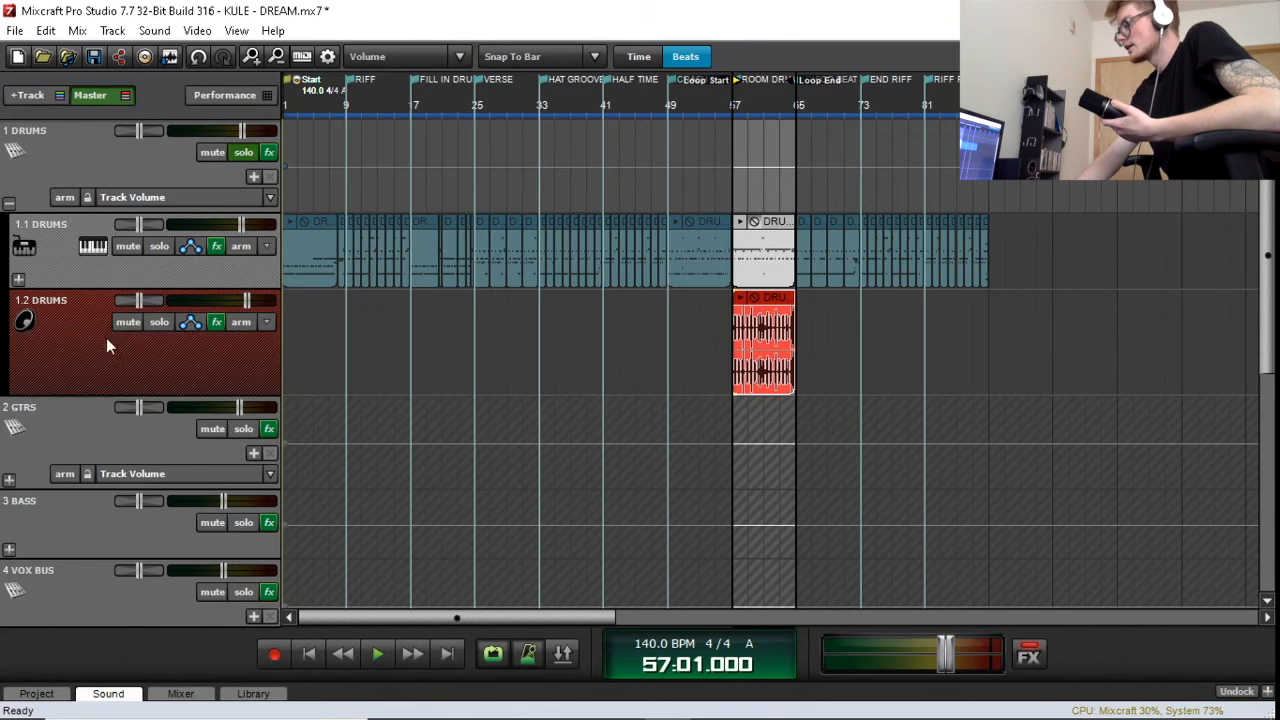
Step: Enable RCompressor Mono on 1.2 DRUMS, review its threshold, ratio, attack and release settings, and close the effect windows
click(218, 321)
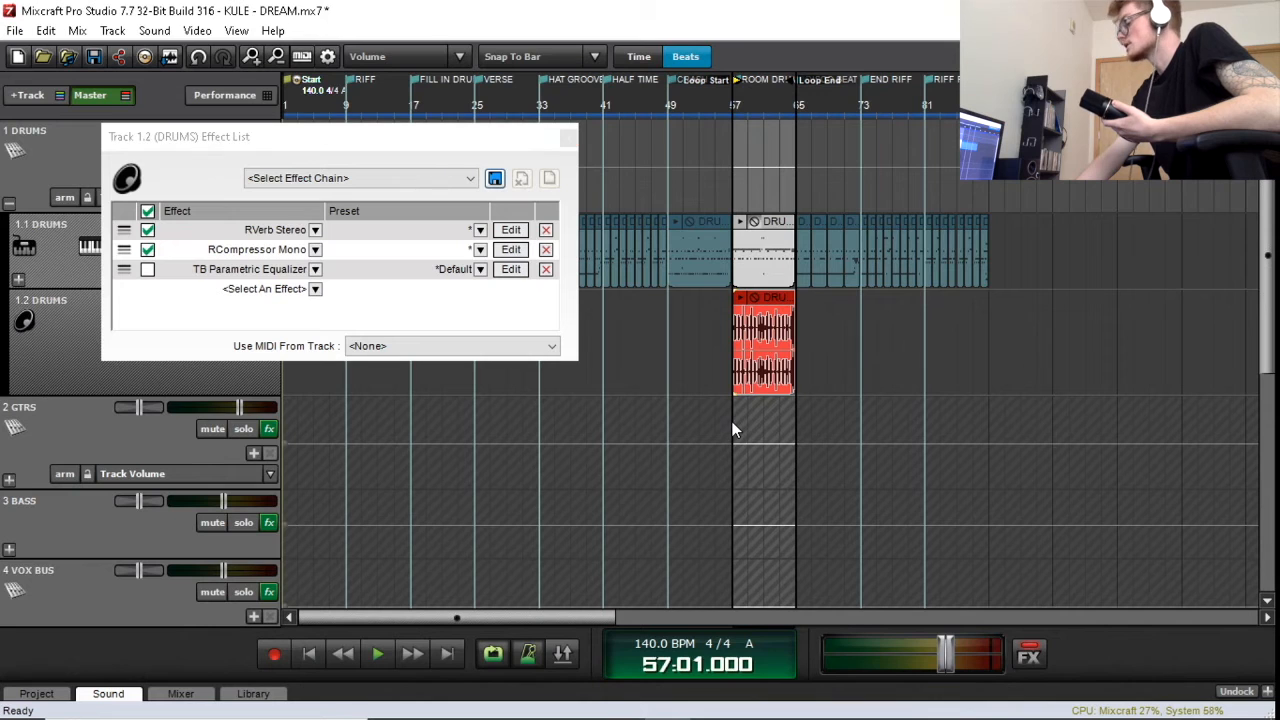
click(508, 250)
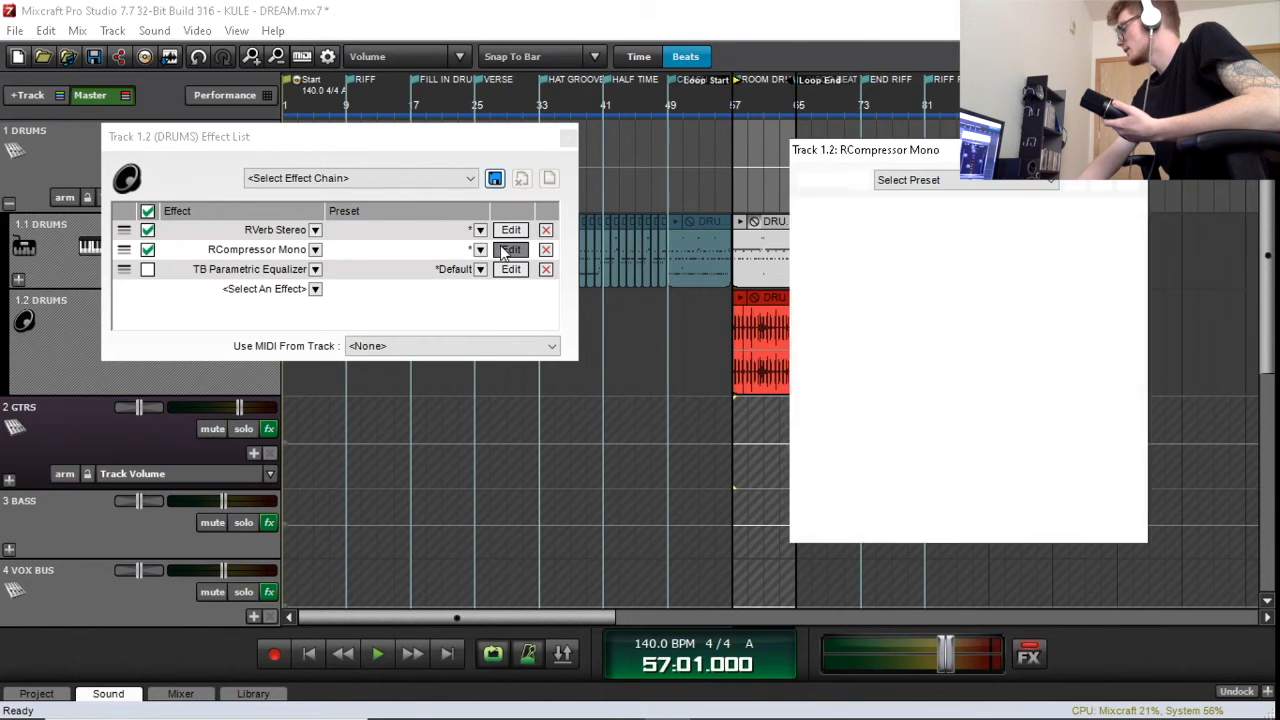
drag(893, 150, 310, 93)
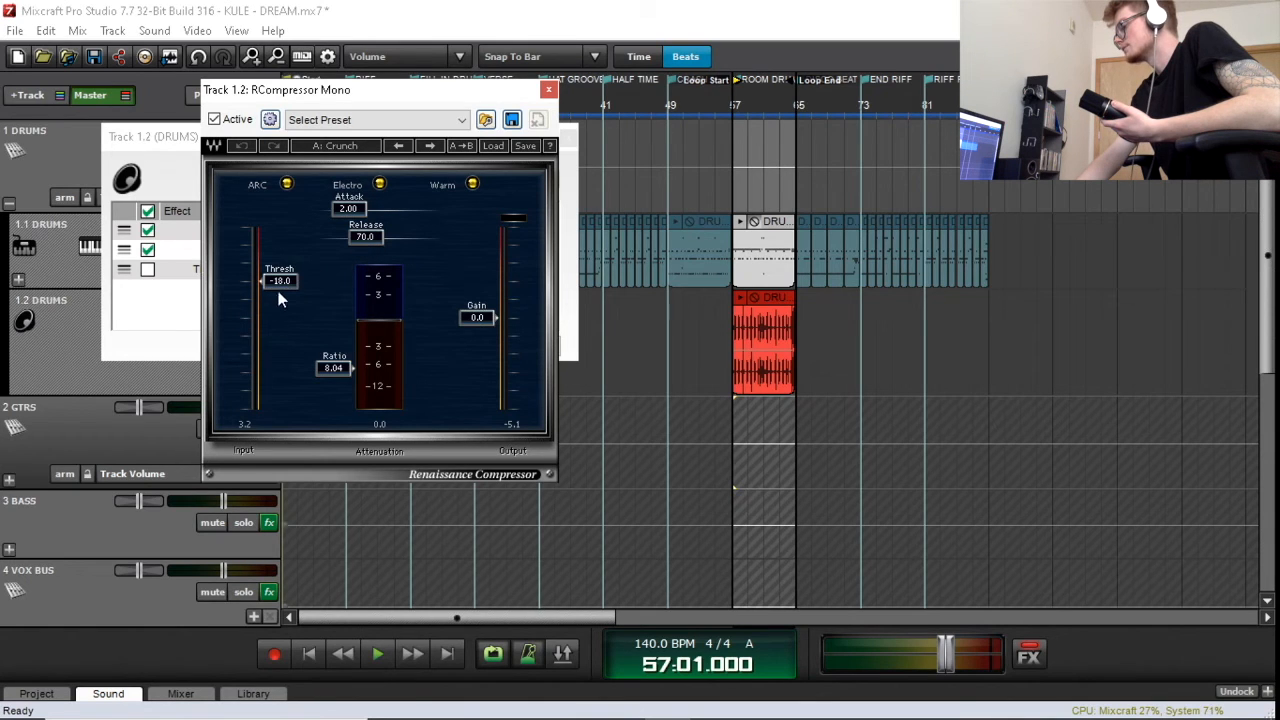
click(733, 424)
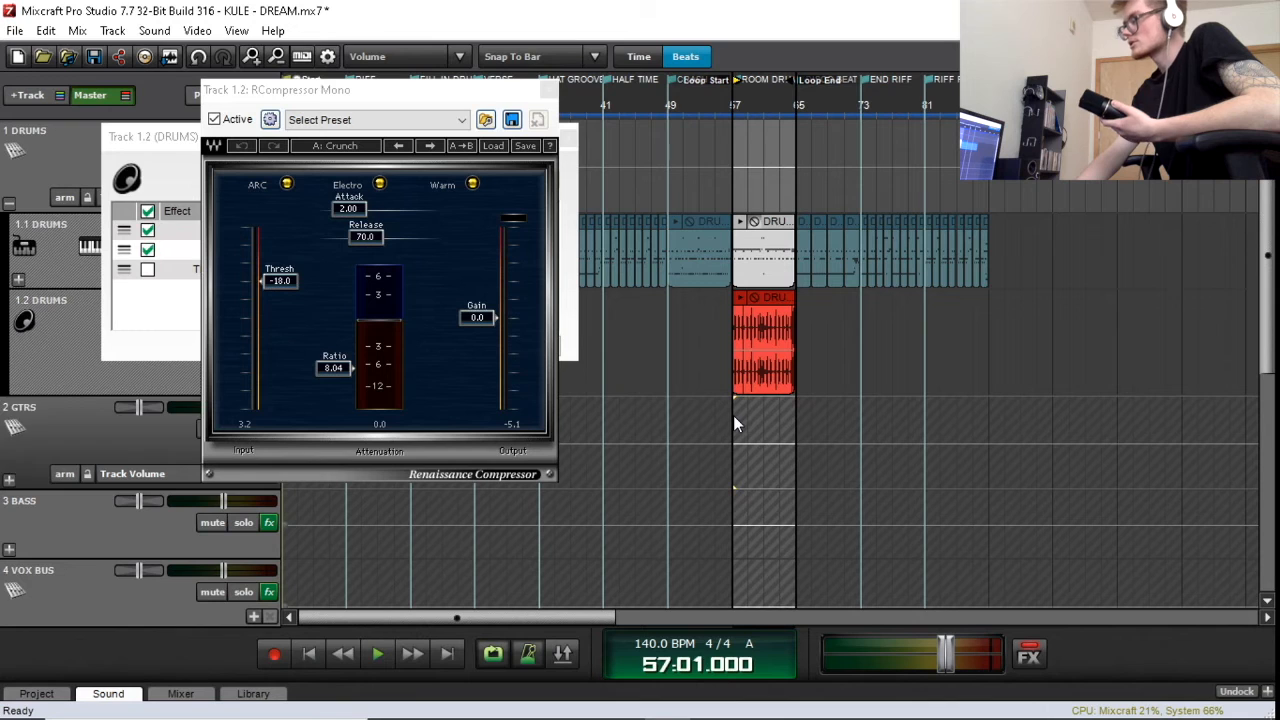
click(540, 91)
click(570, 135)
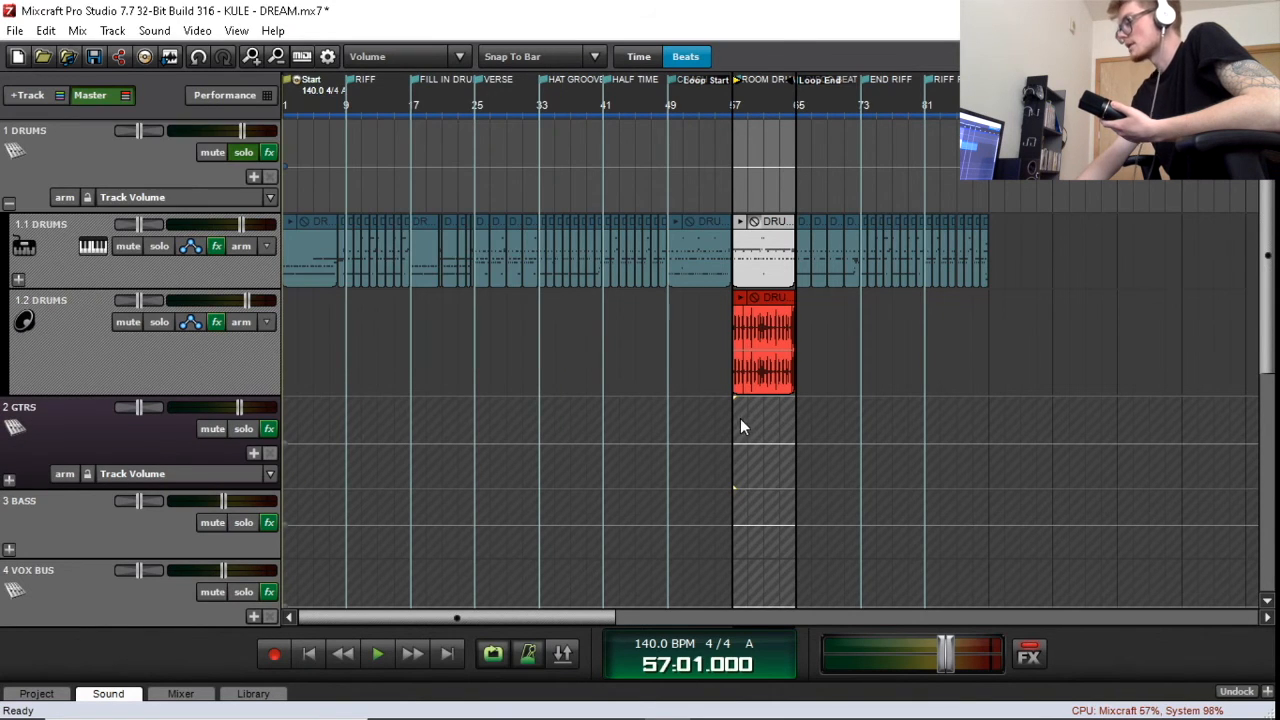
Step: Solo the 1.2 DRUMS track and play the room drums from bar 57 with reverb and compression, then stop
click(152, 329)
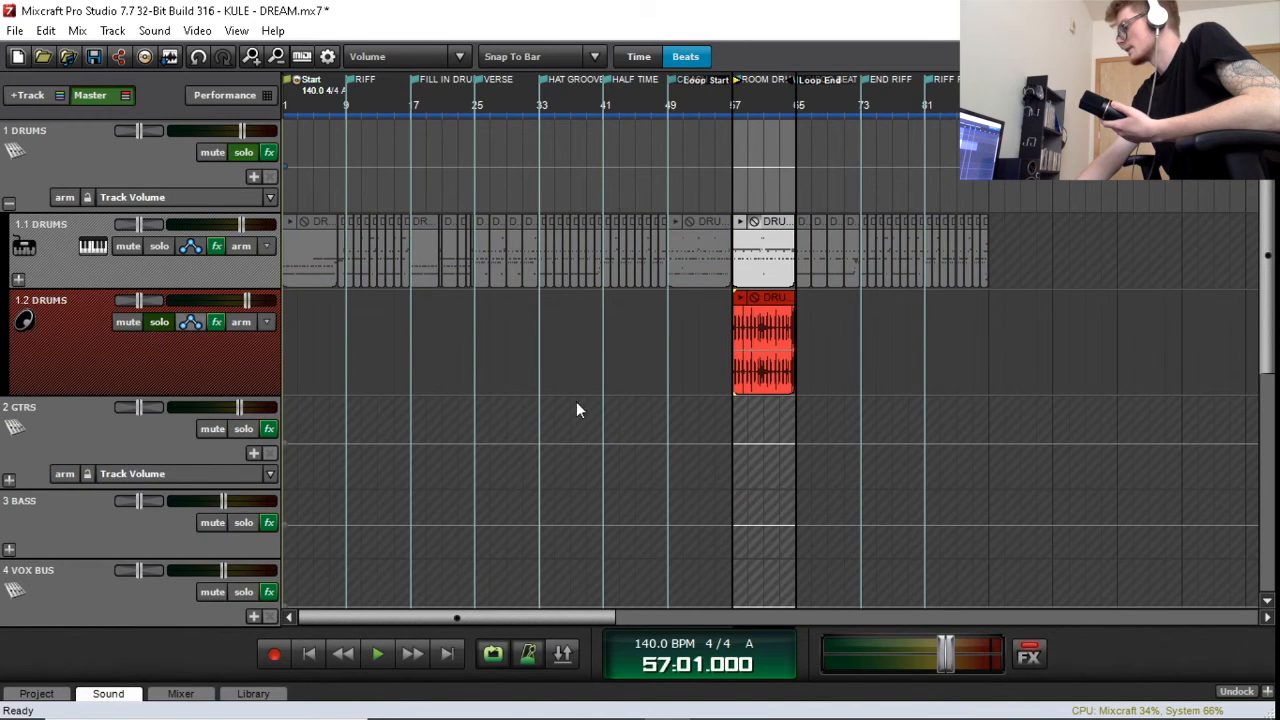
click(733, 425)
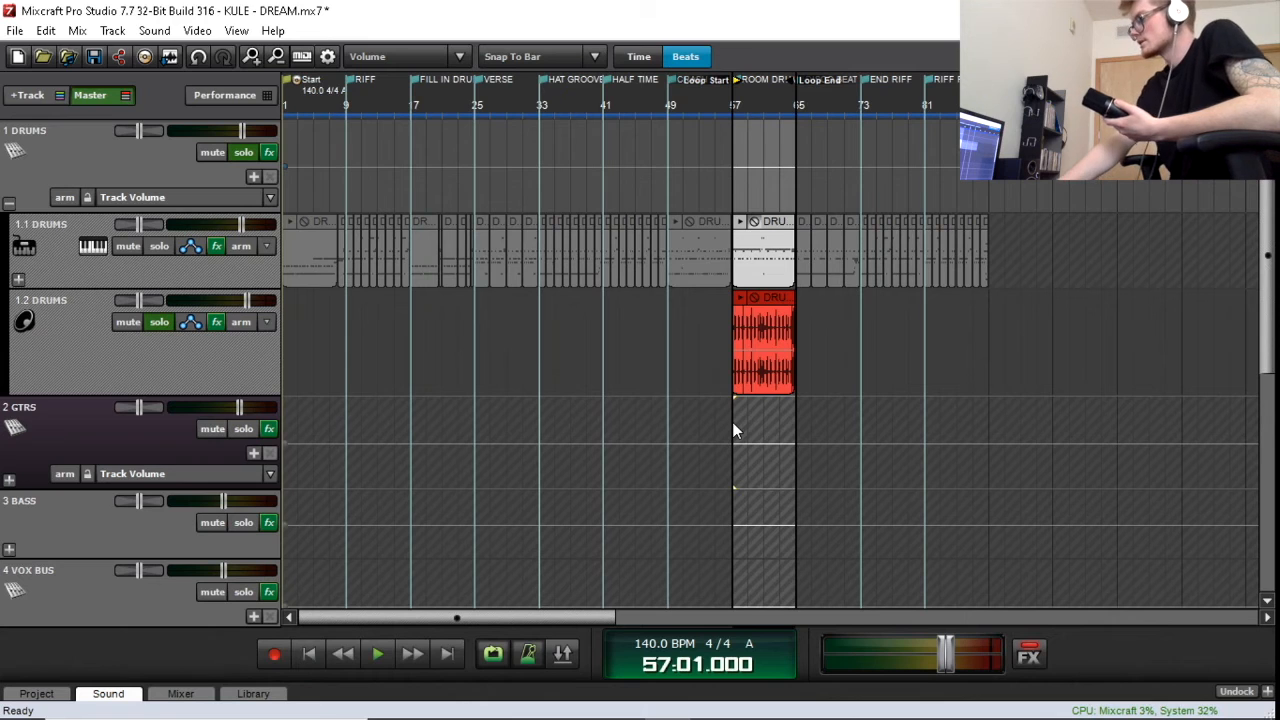
key(space)
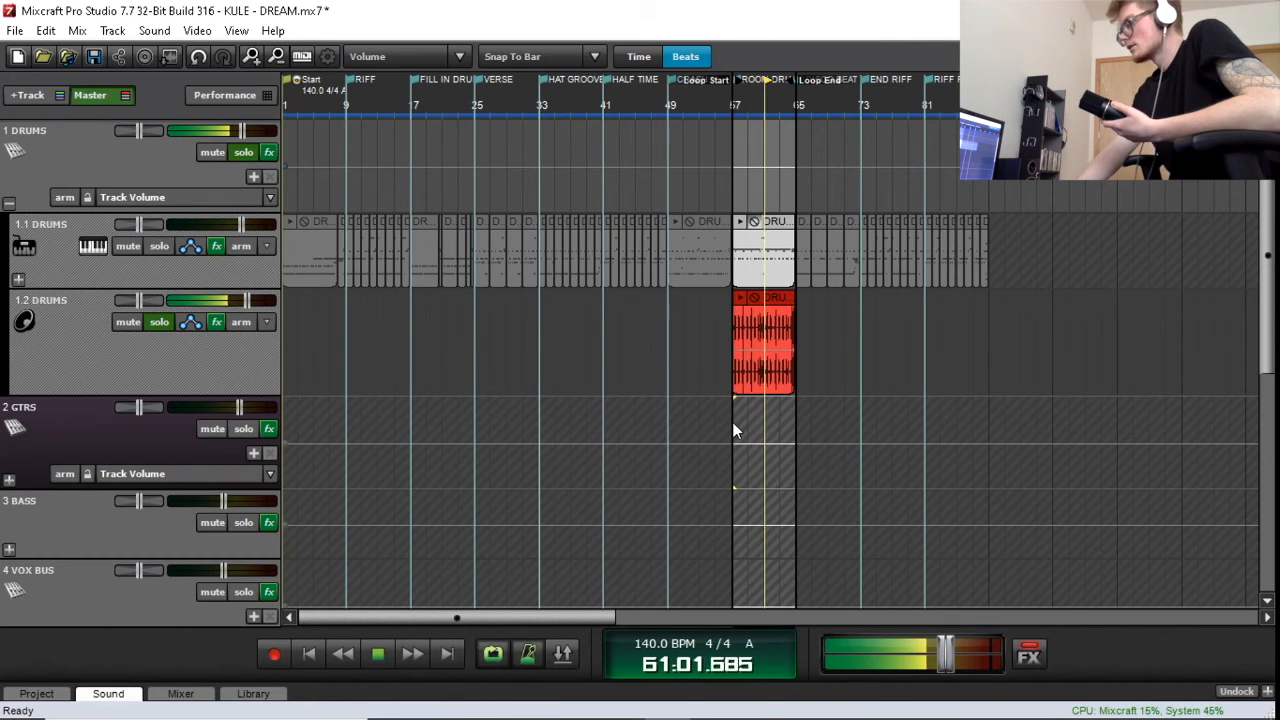
key(space)
Step: Enable TB Parametric Equalizer on 1.2 DRUMS and play the room drums from bar 57
click(215, 322)
click(147, 269)
click(567, 136)
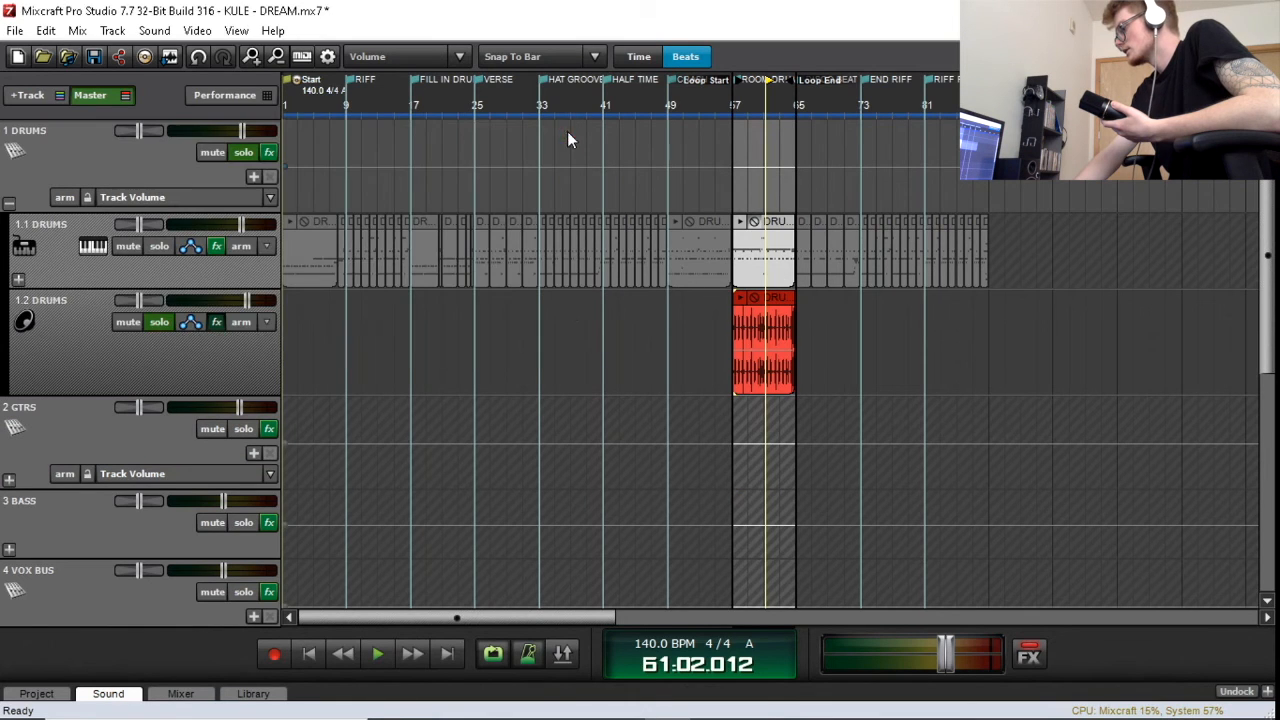
click(732, 421)
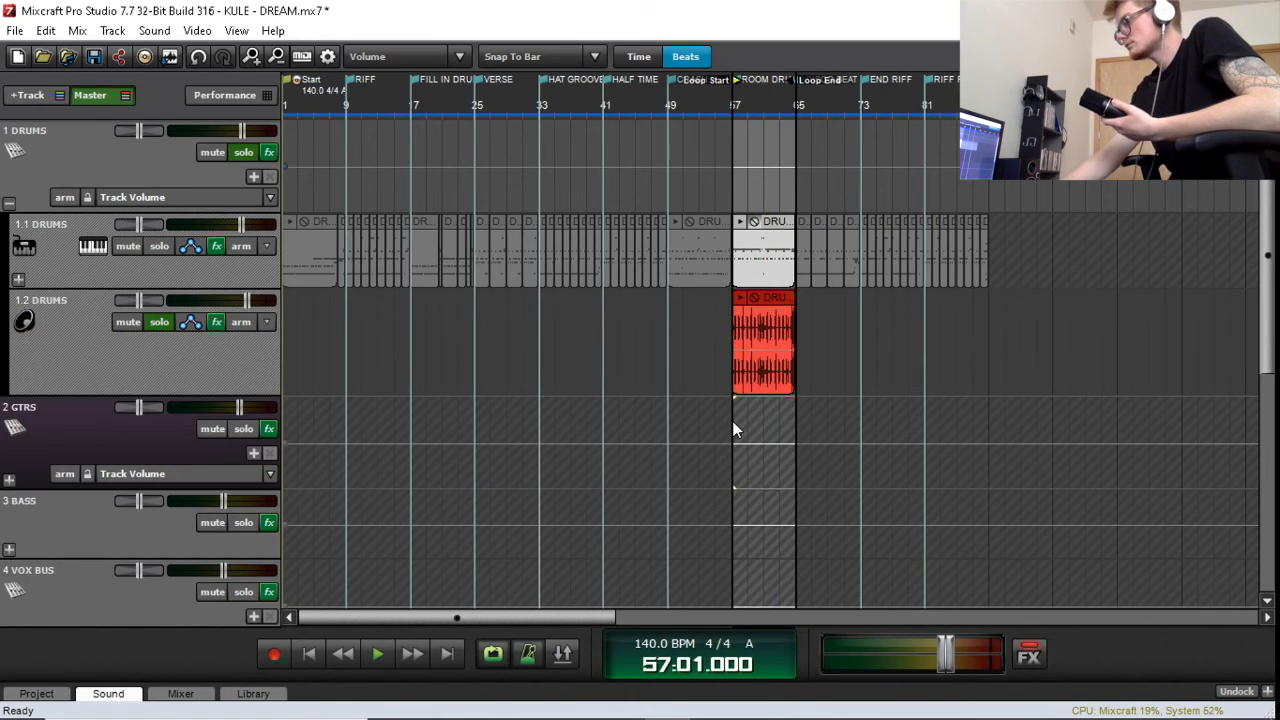
key(space)
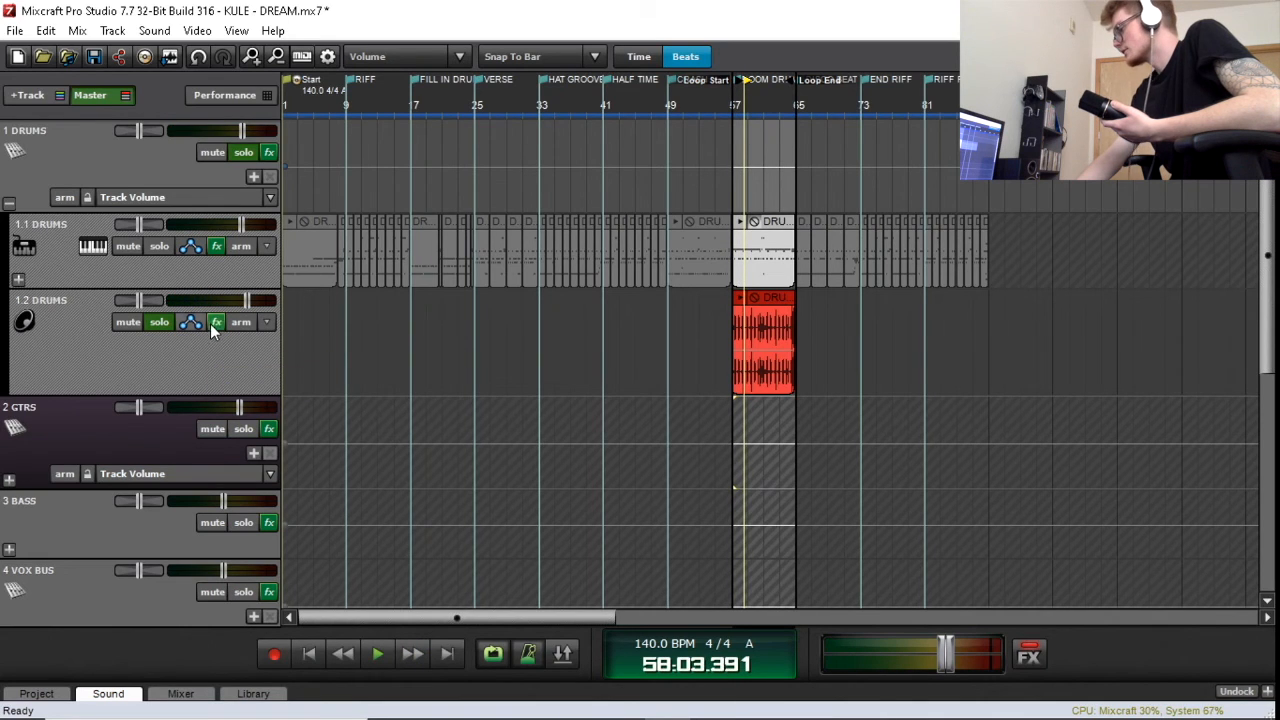
Step: Examine the 1.2 DRUMS TB Parametric Equalizer curve, including the section 2 bell cut, and close the equalizer
click(216, 321)
click(509, 269)
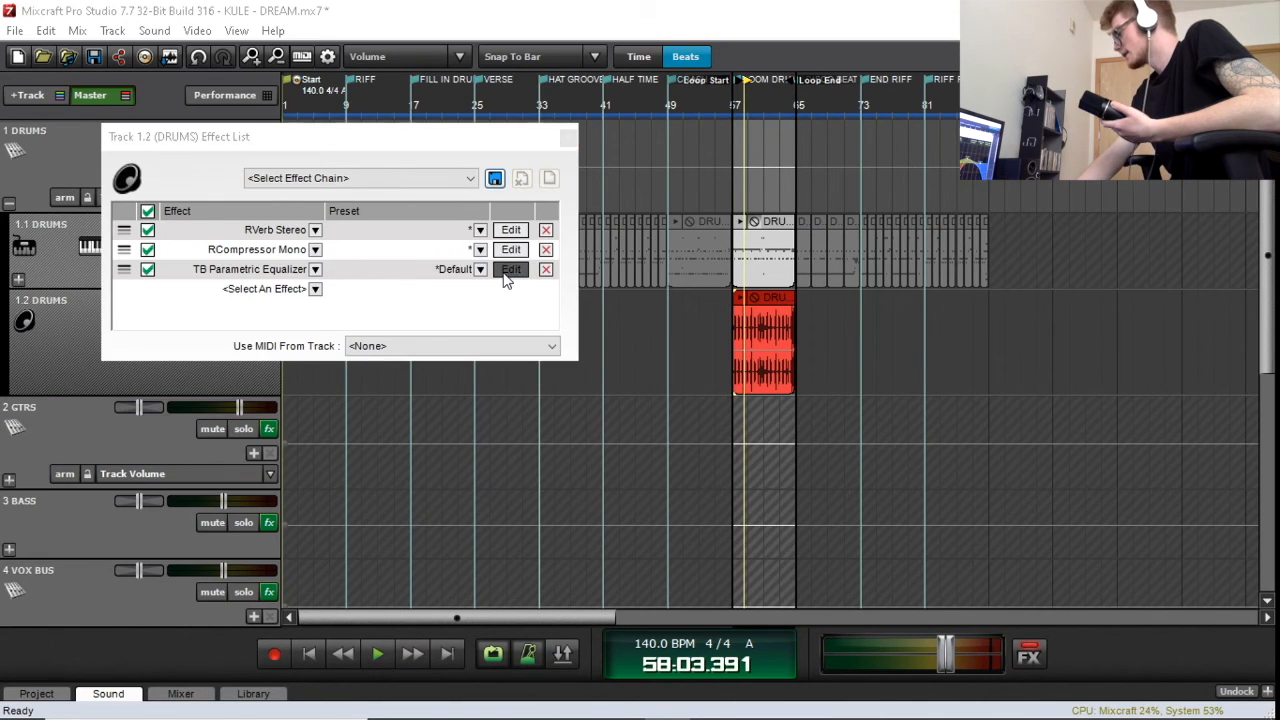
click(568, 137)
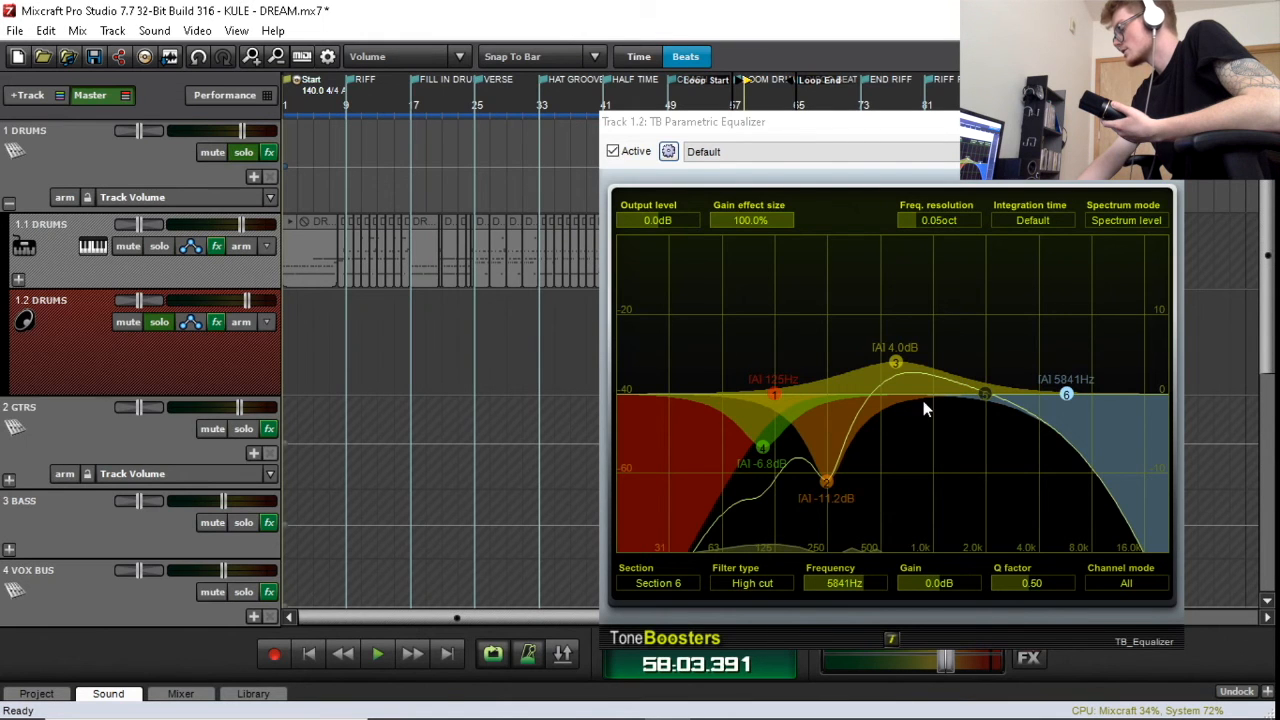
click(825, 481)
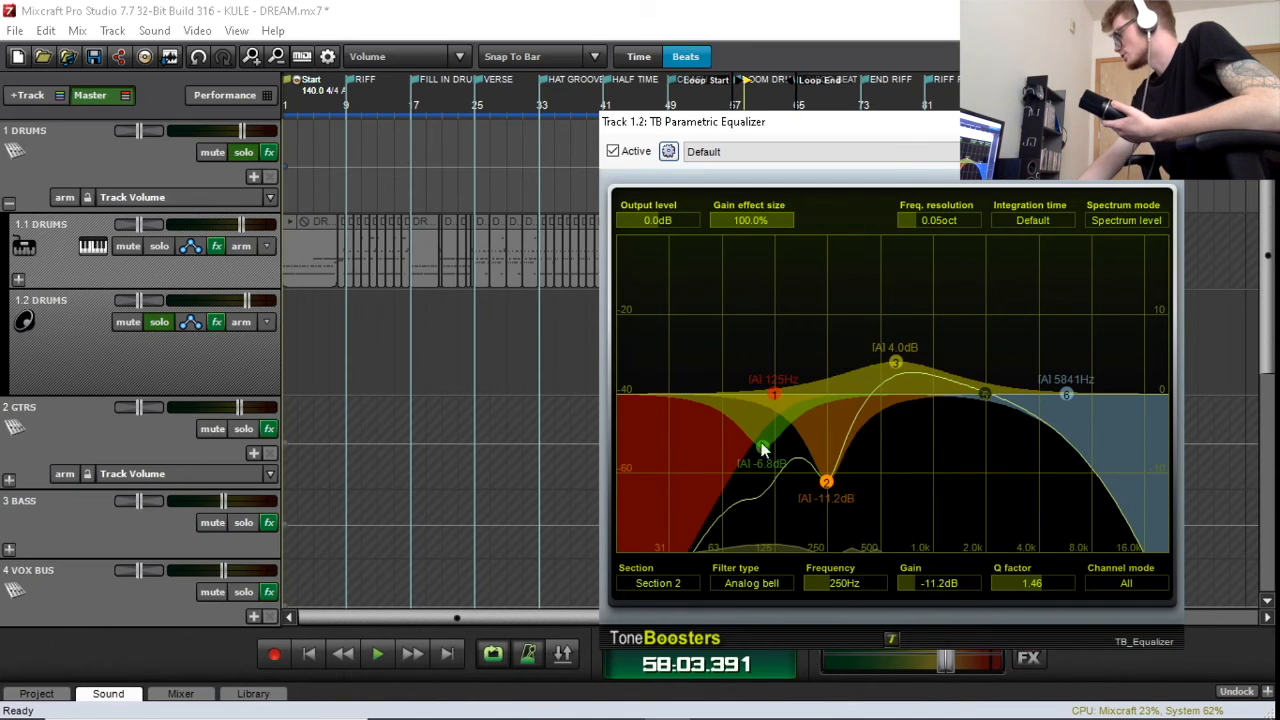
click(1166, 122)
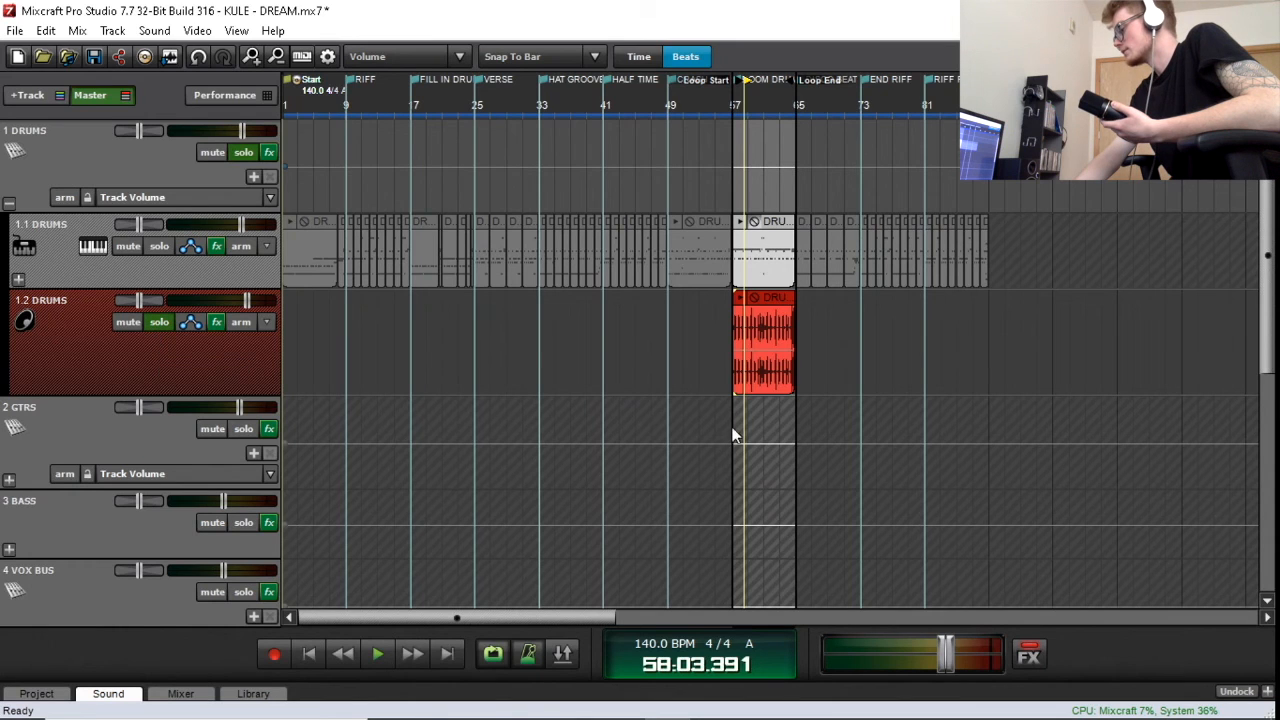
Step: Play the soloed 1.2 DRUMS track from bar 57 with its full effect chain, then stop playback
click(779, 410)
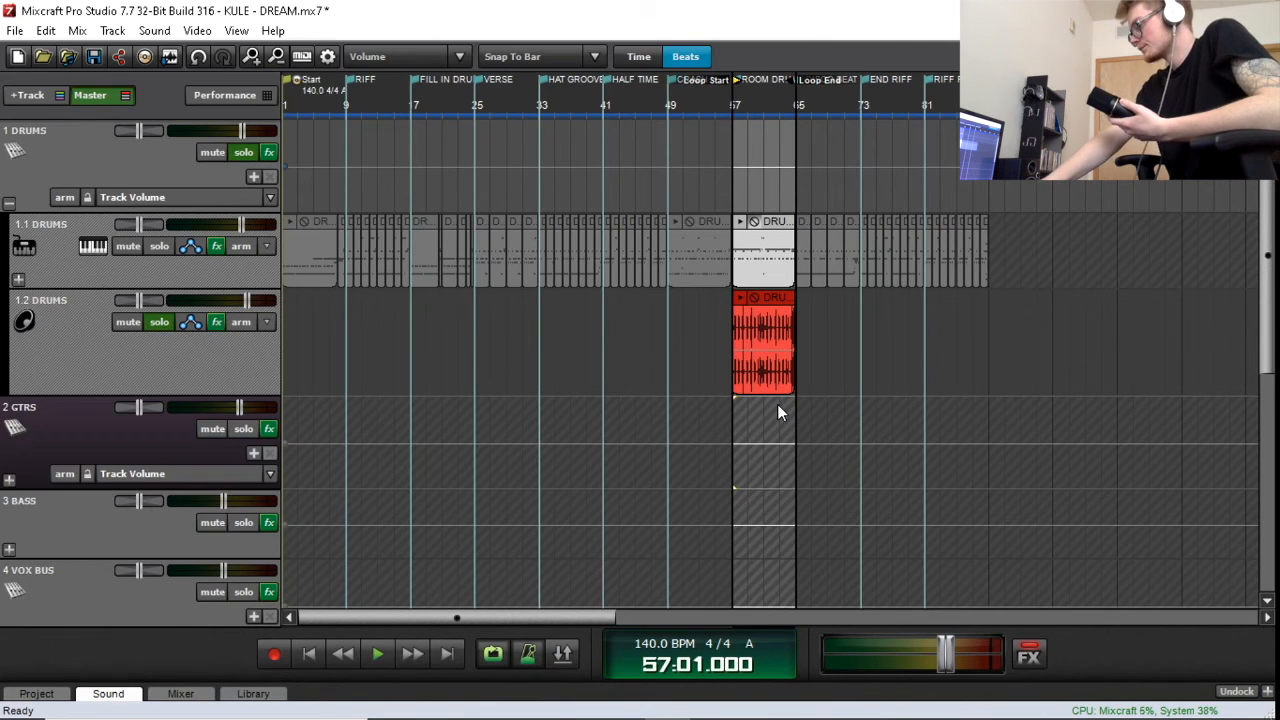
key(space)
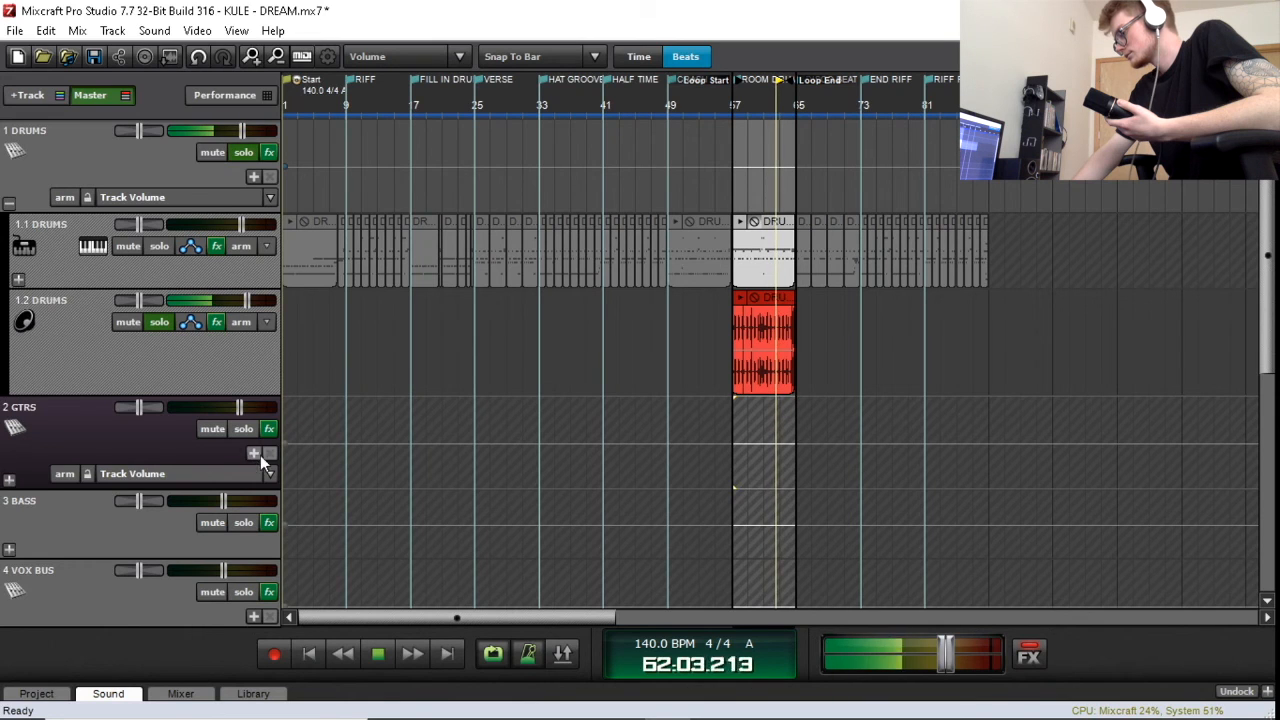
click(379, 656)
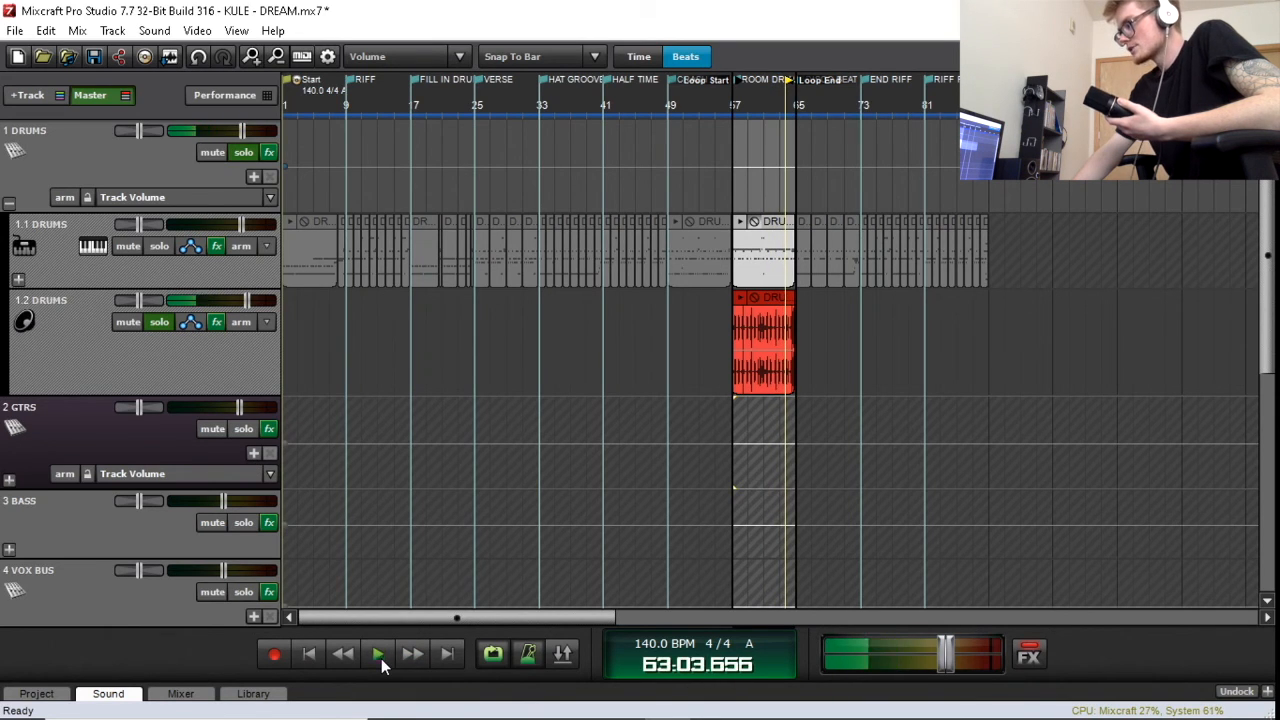
Step: Unsolo 1.2 DRUMS, turn off looping, and play the transition from the CRASH section into ROOM DRUMS starting at bar 55
click(159, 322)
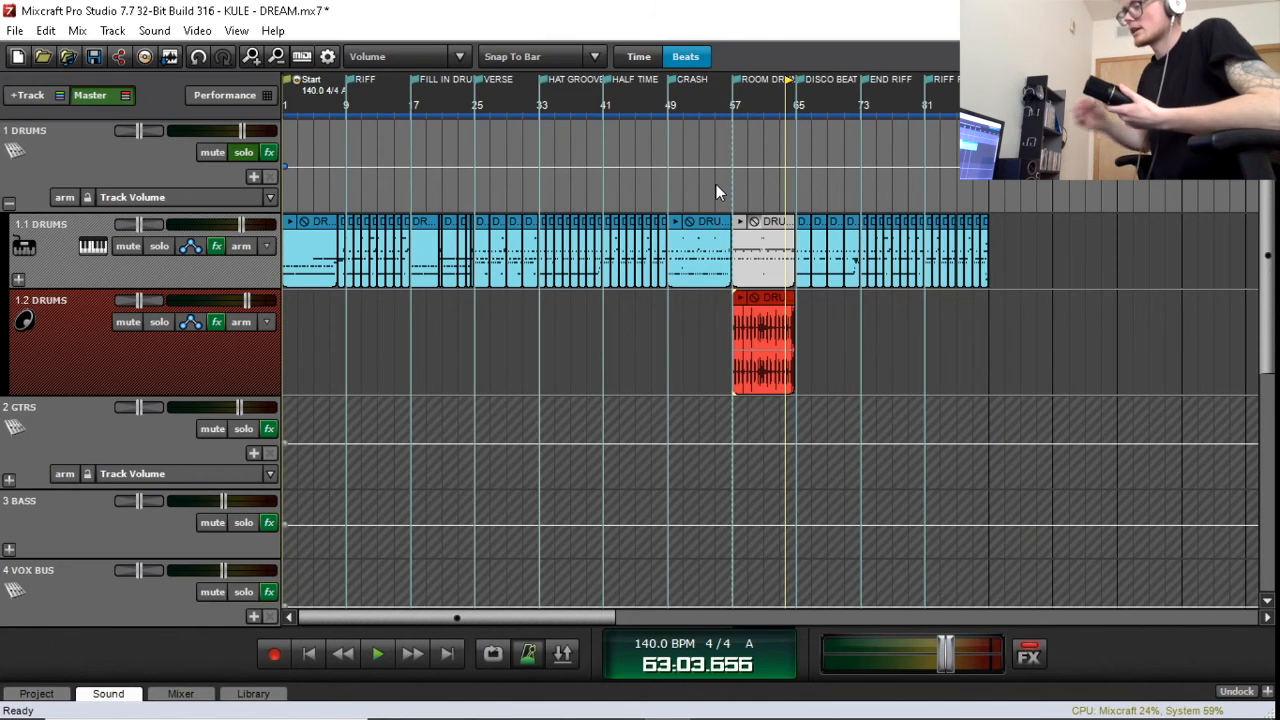
click(716, 187)
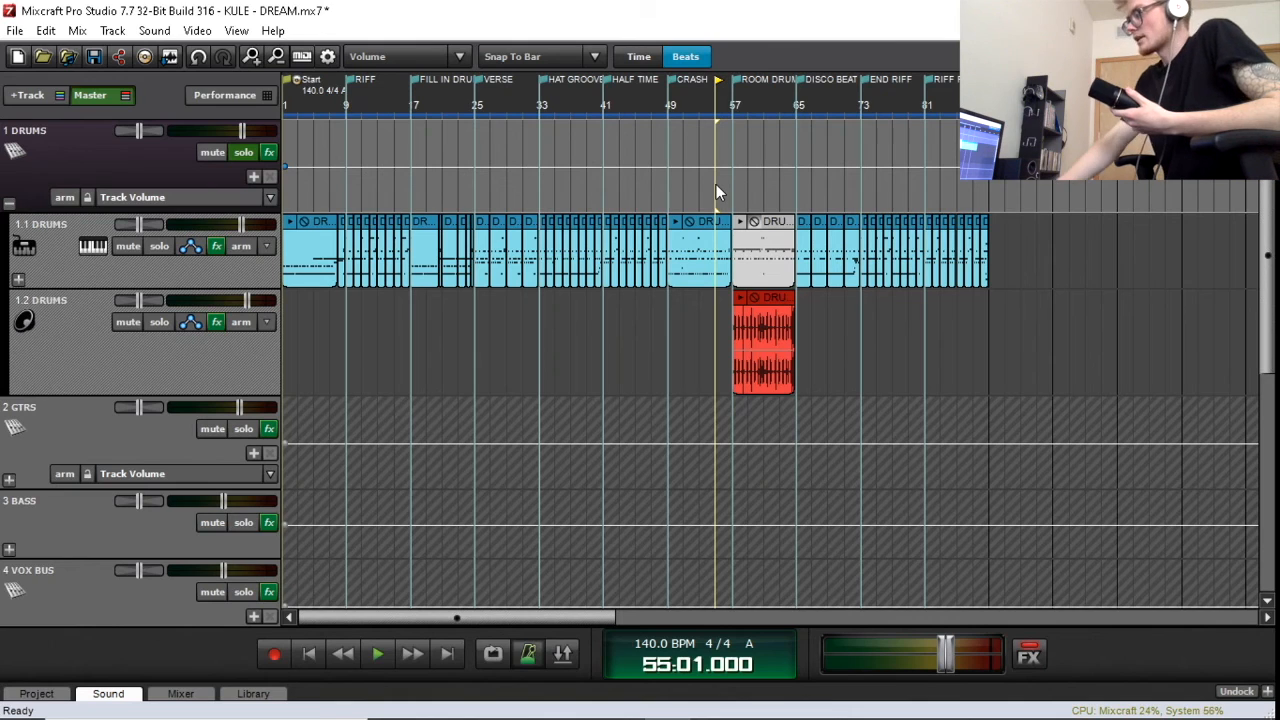
key(space)
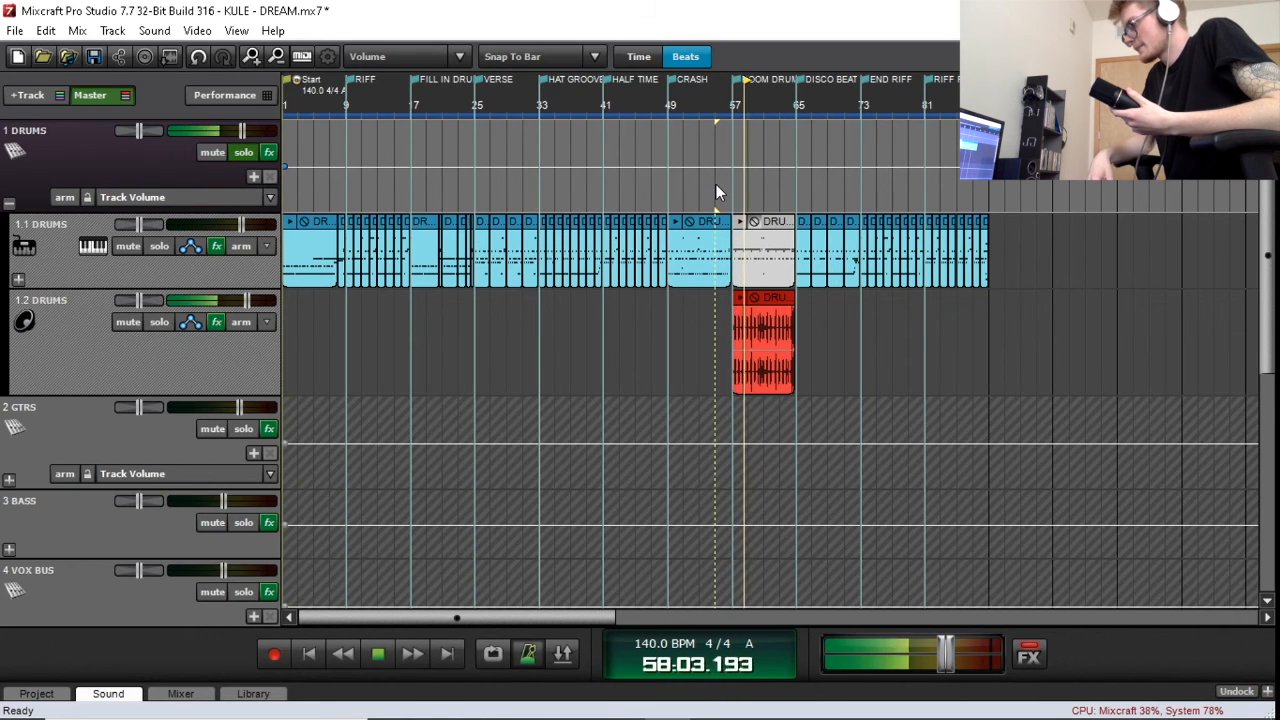
key(space)
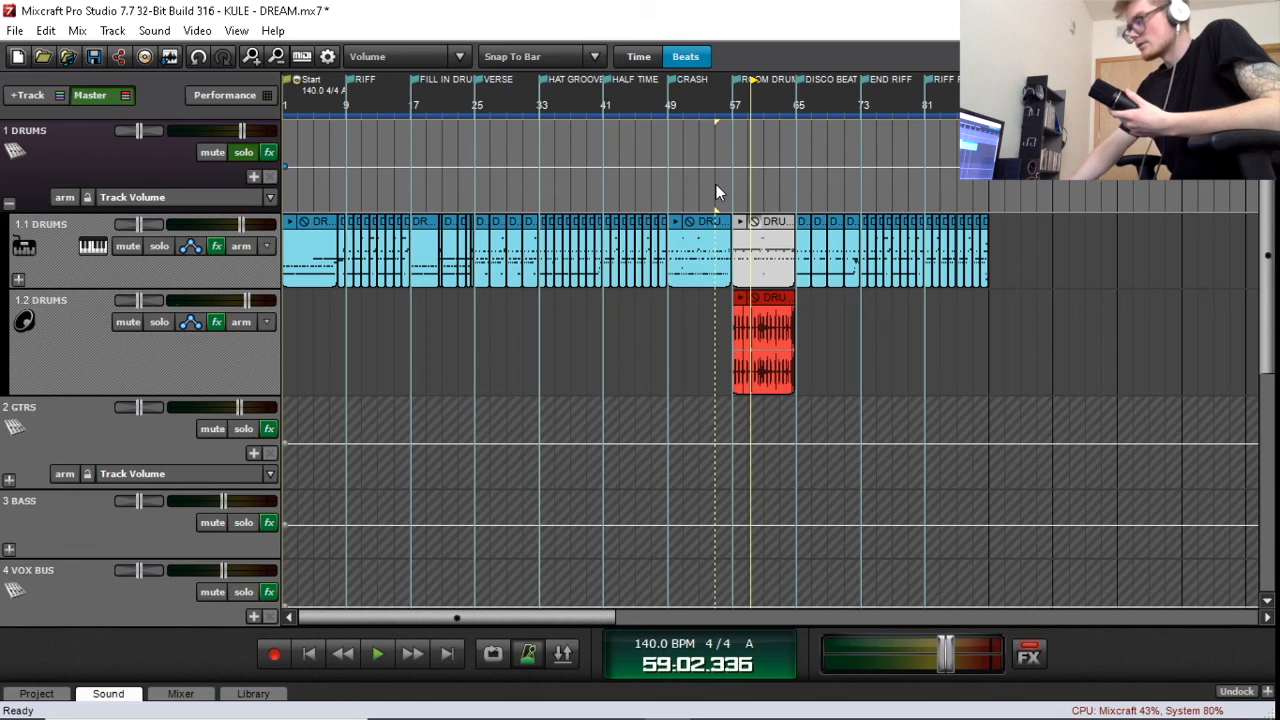
Step: Unsolo the 1 DRUMS bus, zoom out the timeline, and return the playhead to the song's start
click(779, 194)
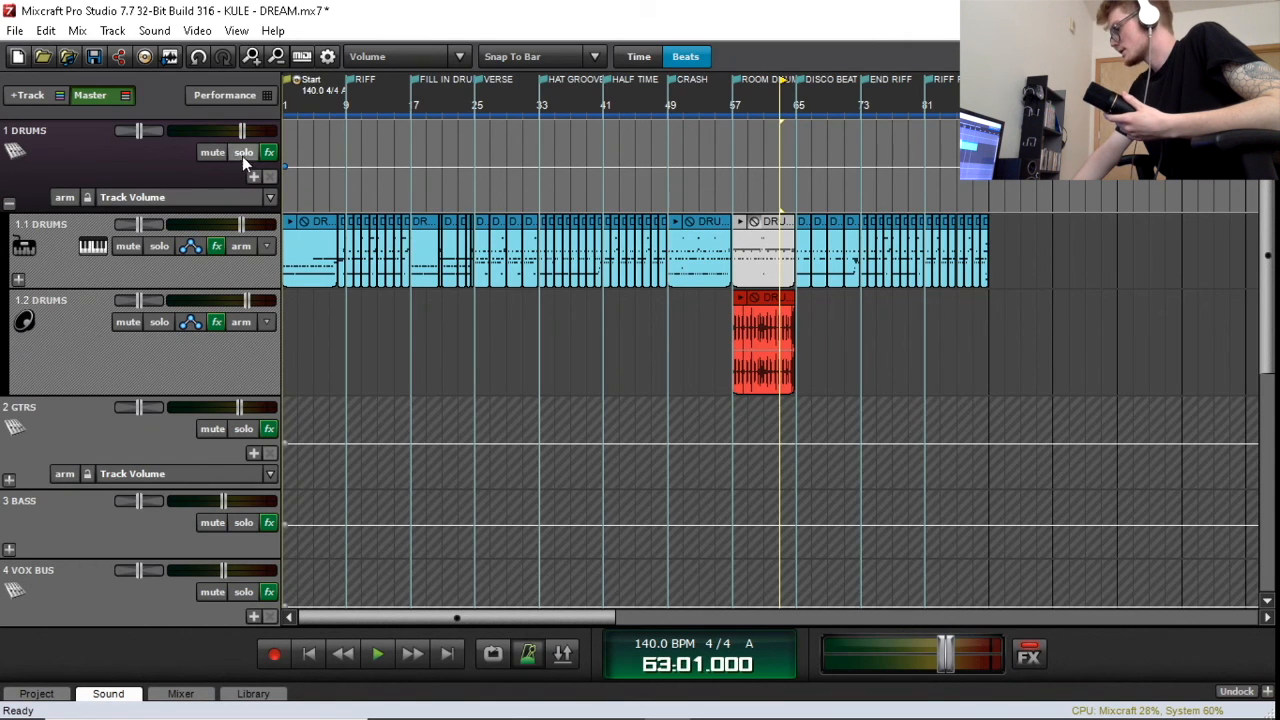
scroll(651, 326, down, 2)
click(311, 652)
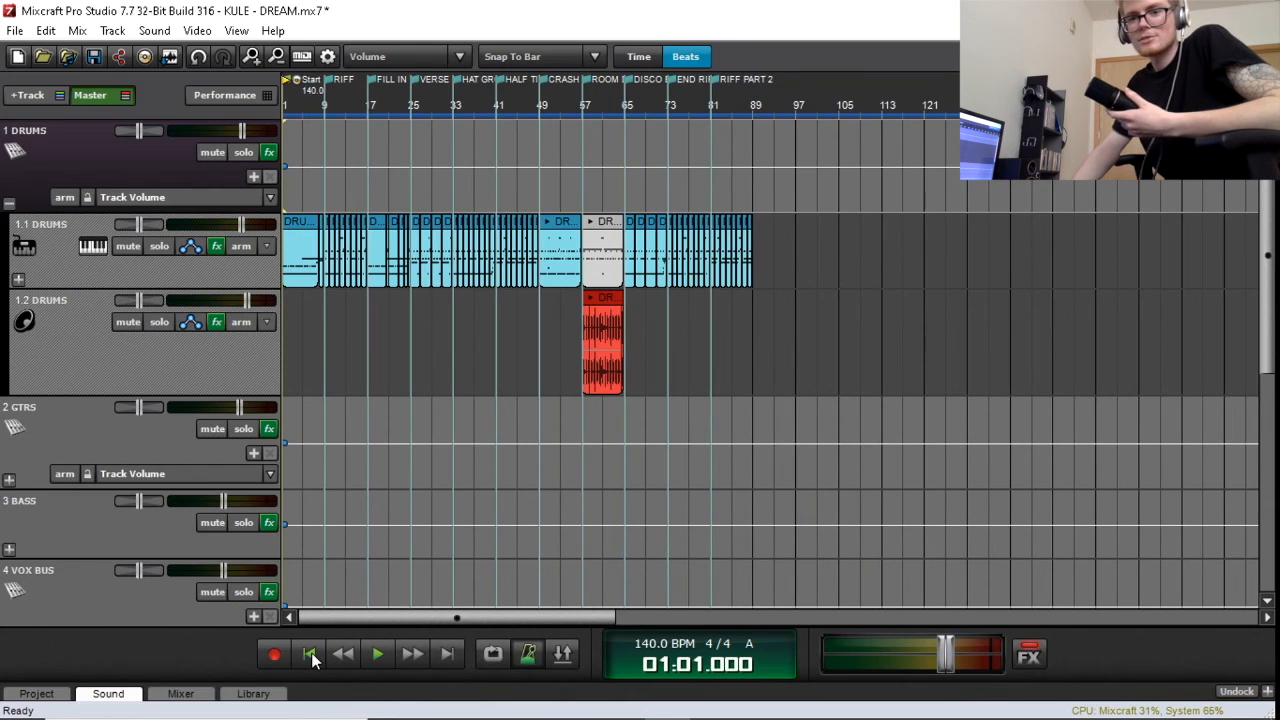